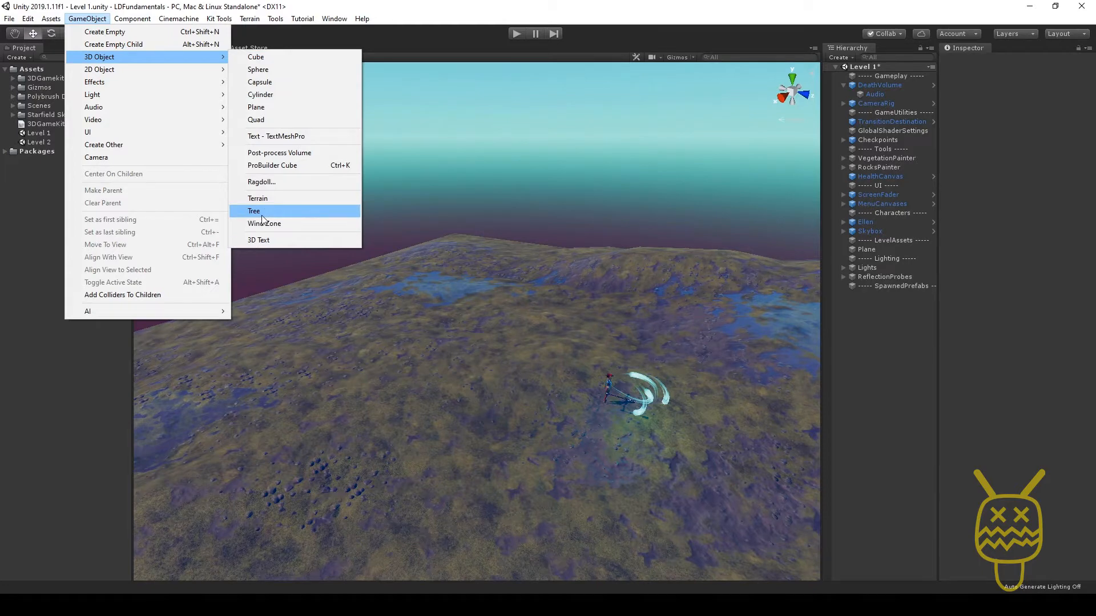
Add a Tree object to the Level 1 scene
{"action": "left_click", "coordinate": [262, 215]}
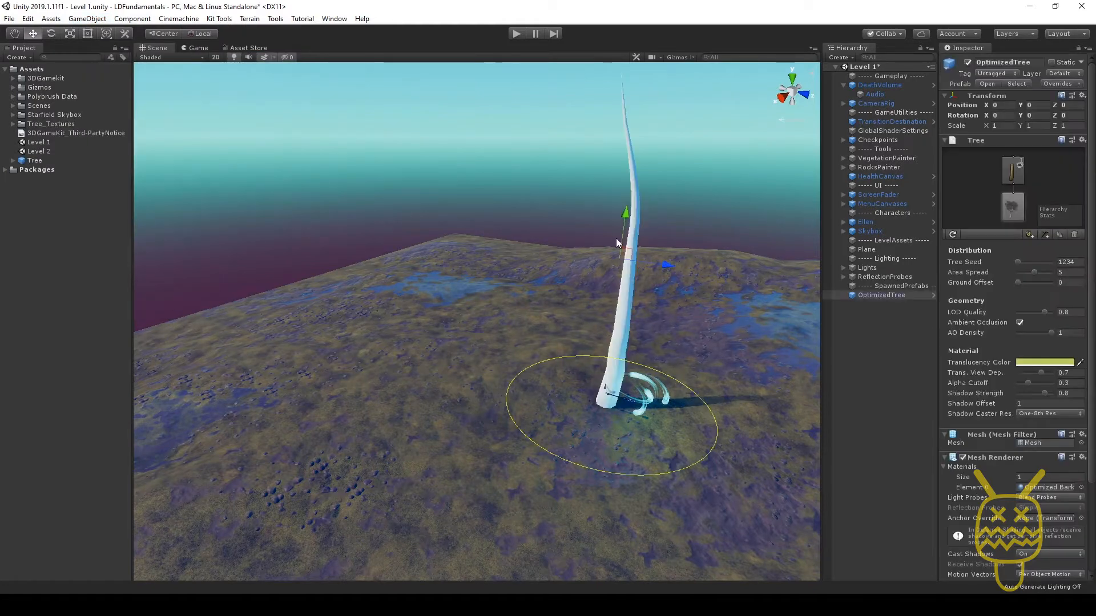
{"action": "middle_click_drag", "start_coordinate": [644, 348], "coordinate": [426, 413]}
{"action": "scroll", "coordinate": [507, 392], "scroll_direction": "up", "scroll_amount": 3}
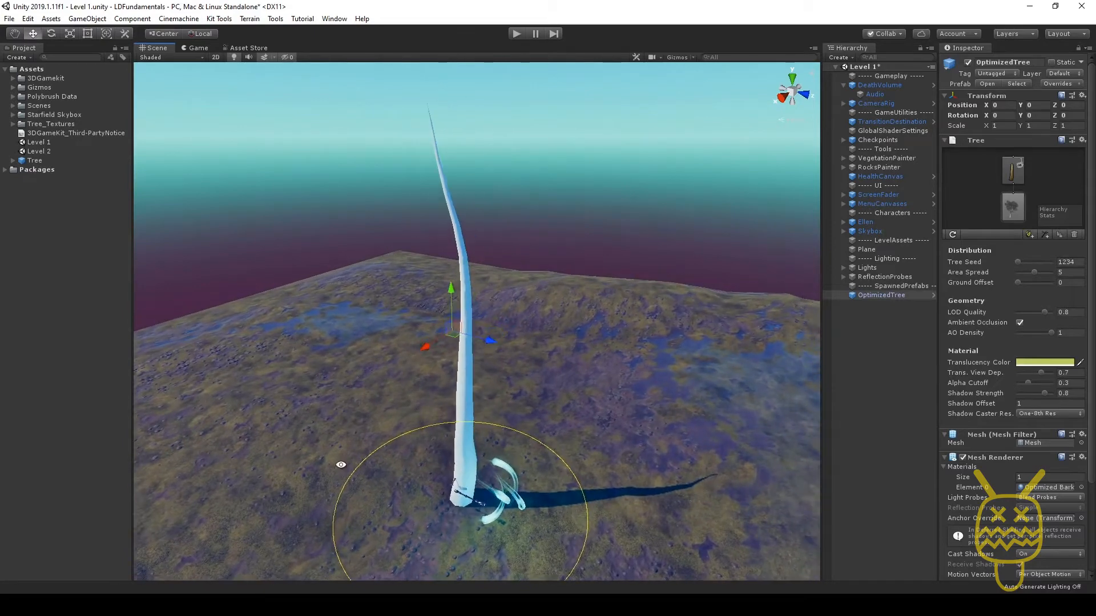
{"action": "left_click_drag", "start_coordinate": [340, 463], "coordinate": [429, 523], "text": "alt"}
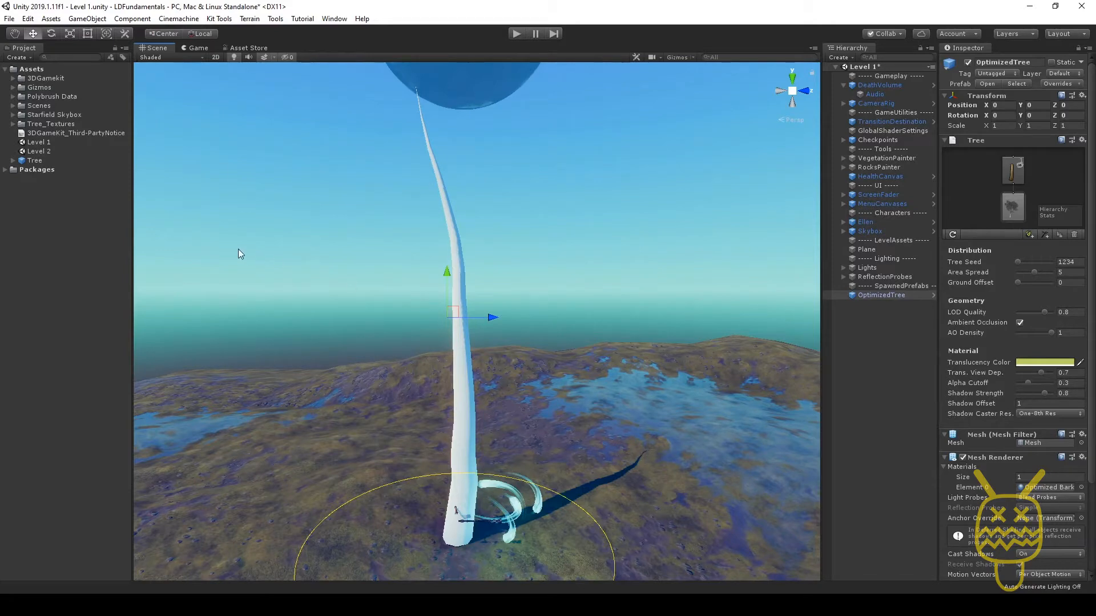
Create a new material named TreeBranch in the project's Assets folder
{"action": "right_click", "coordinate": [36, 183]}
{"action": "mouse_move", "coordinate": [59, 194]}
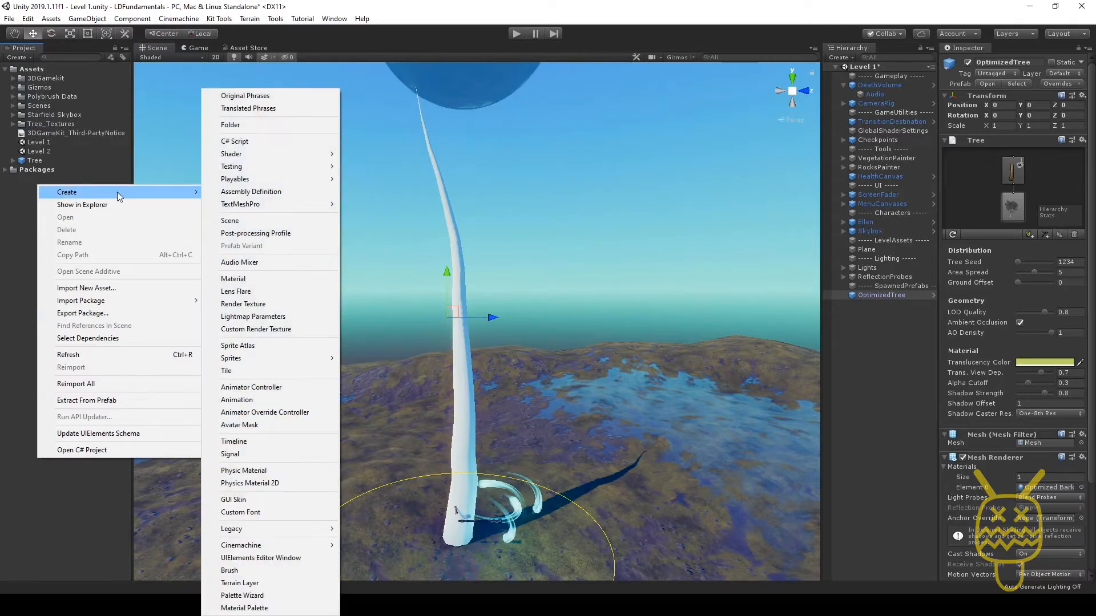
{"action": "left_click", "coordinate": [238, 279]}
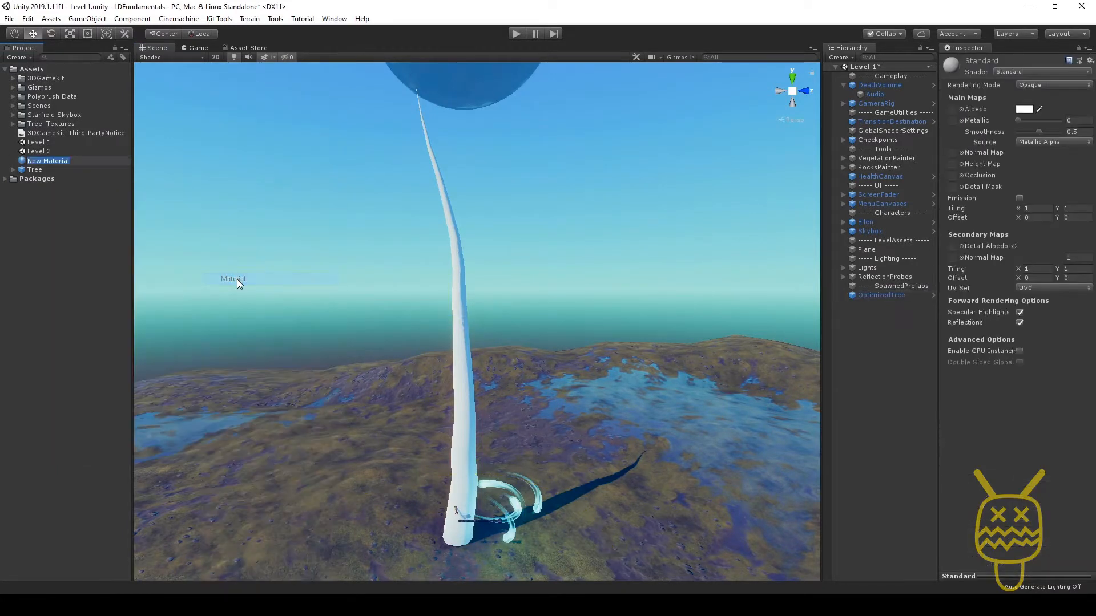
{"action": "type", "text": "treeBranch"}
{"action": "key", "text": "Return"}
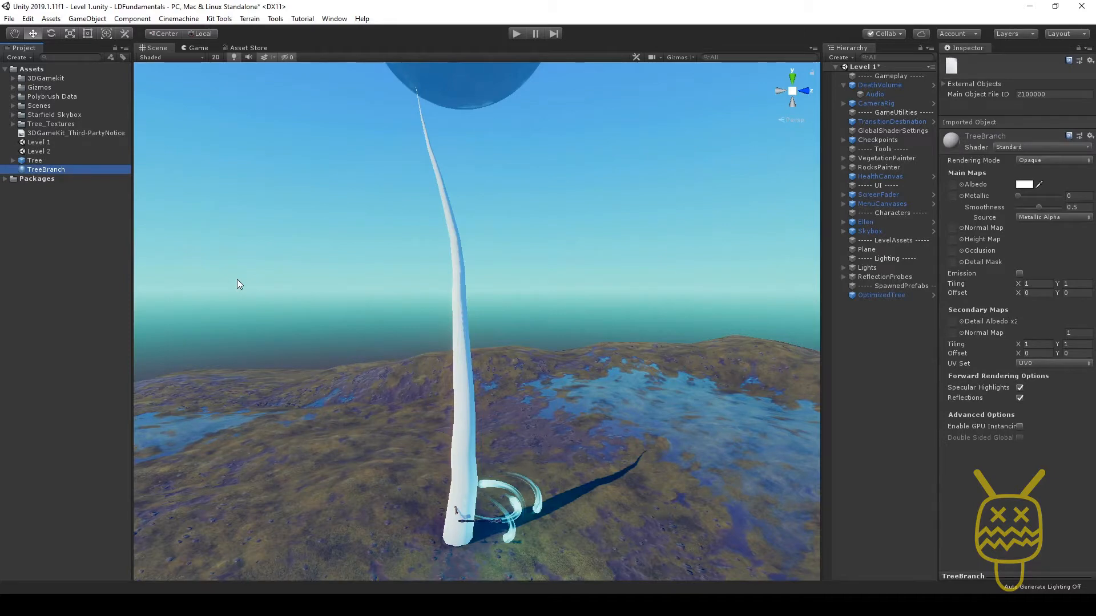
Duplicate the TreeBranch material and rename the copy TreeLeaves
{"action": "key", "text": "ctrl+d"}
{"action": "key", "text": "F2"}
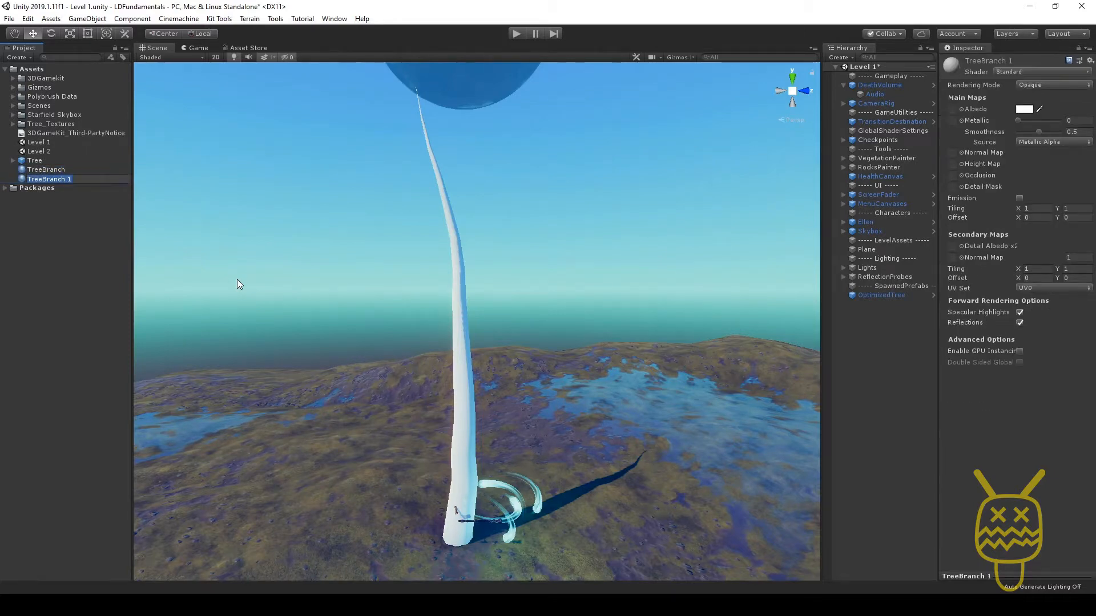
{"action": "type", "text": "TreeLeaves"}
{"action": "key", "text": "Return"}
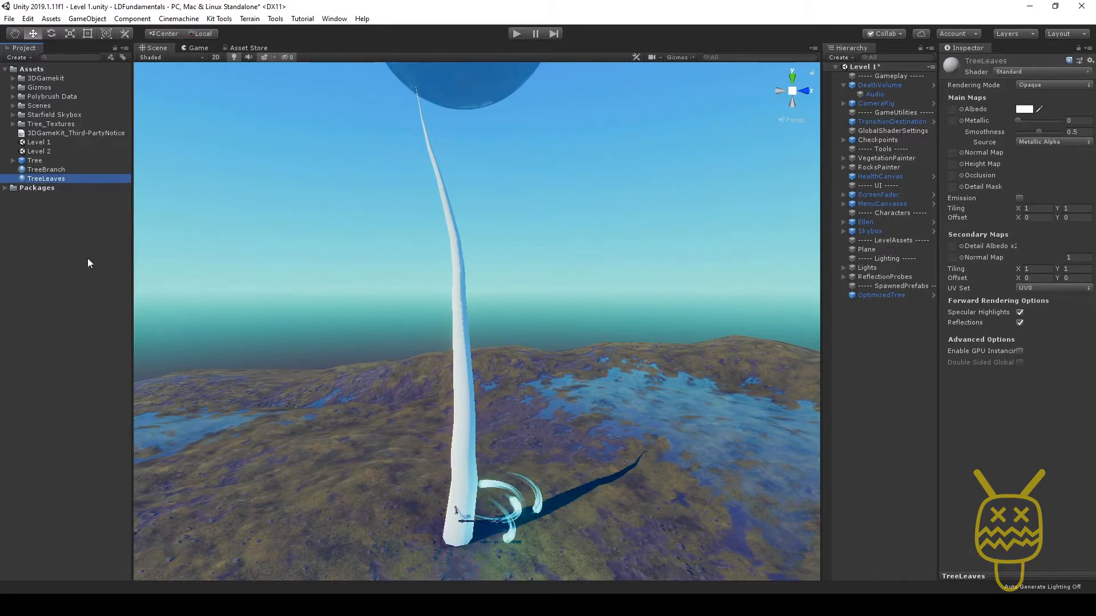
Assign the Nature/Tree Creator Bark shader to the TreeBranch material
{"action": "left_click", "coordinate": [46, 169]}
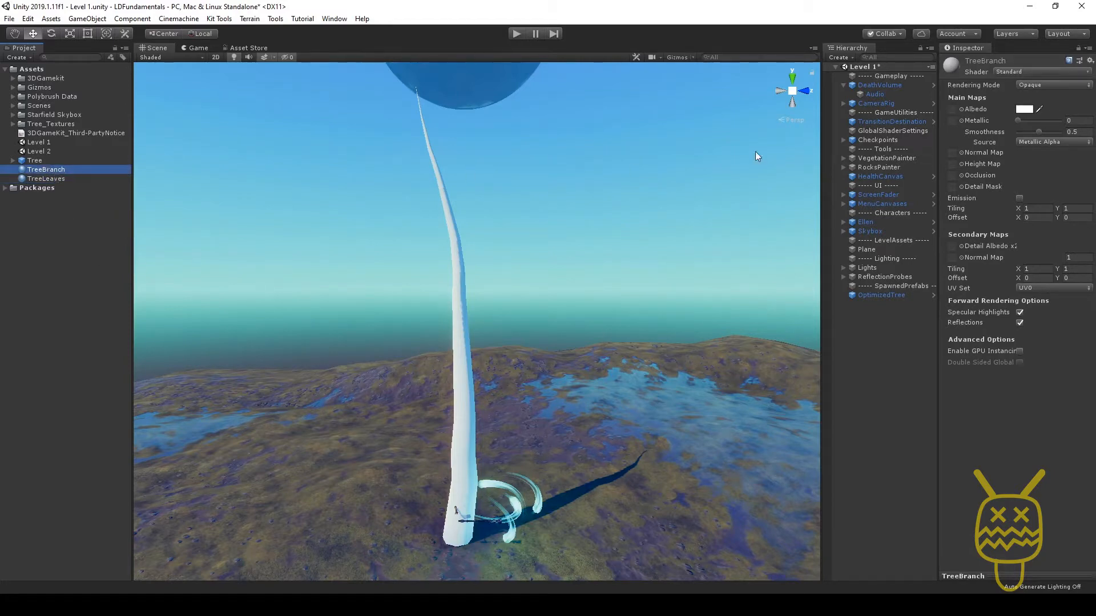
{"action": "left_click", "coordinate": [1008, 71]}
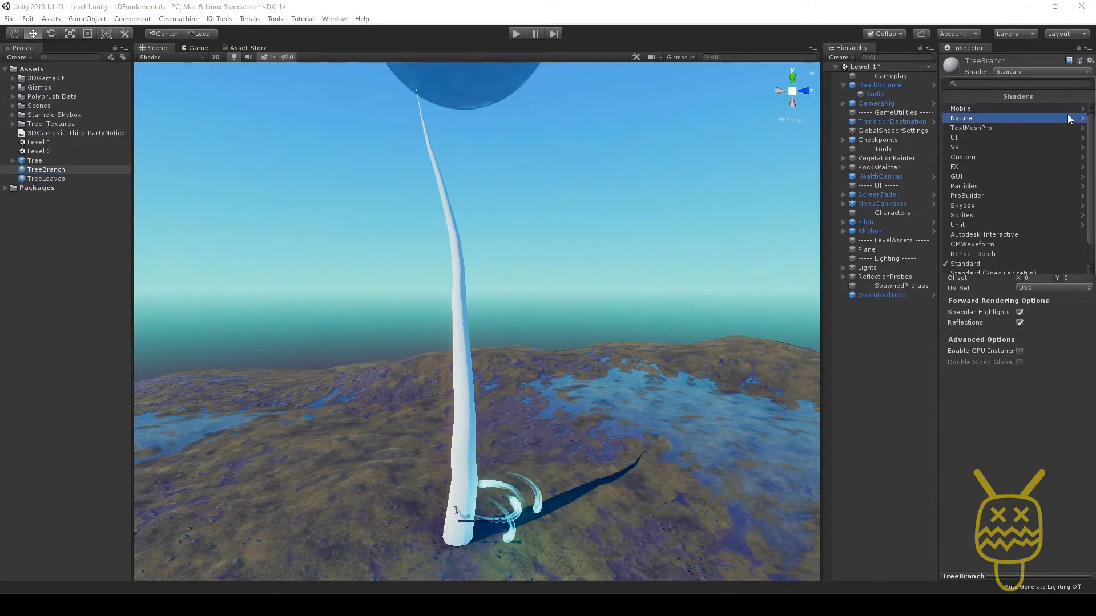
{"action": "type", "text": "t"}
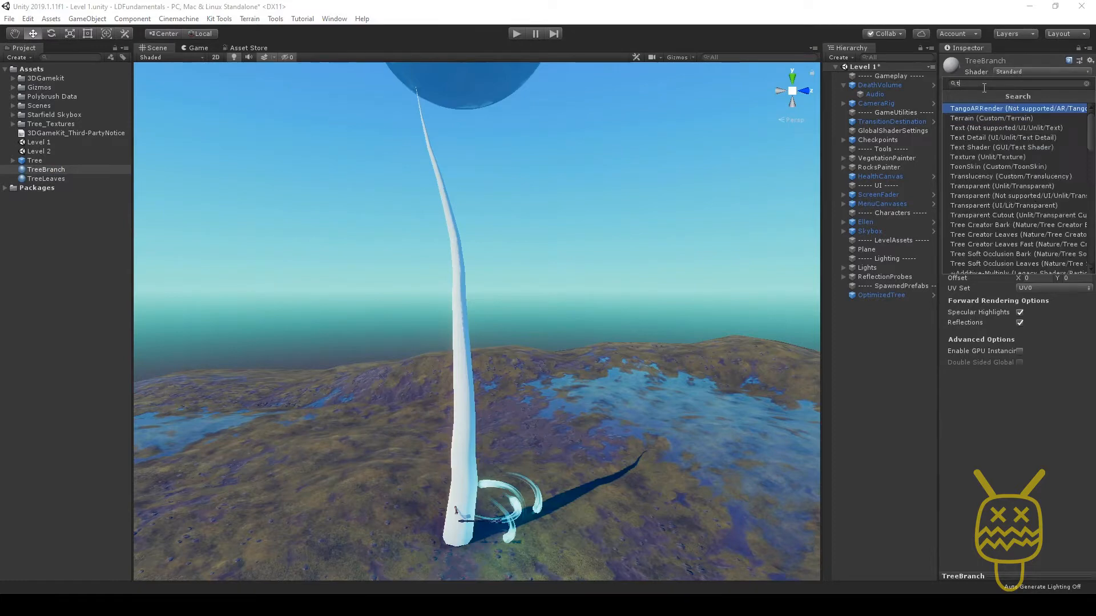
{"action": "type", "text": "ree"}
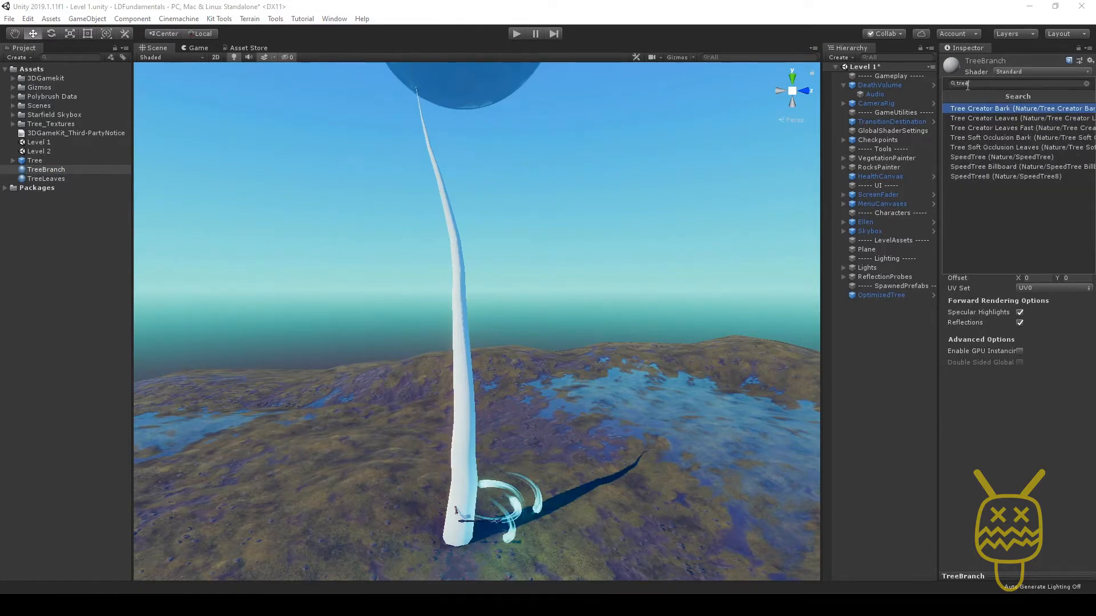
{"action": "left_click", "coordinate": [997, 109]}
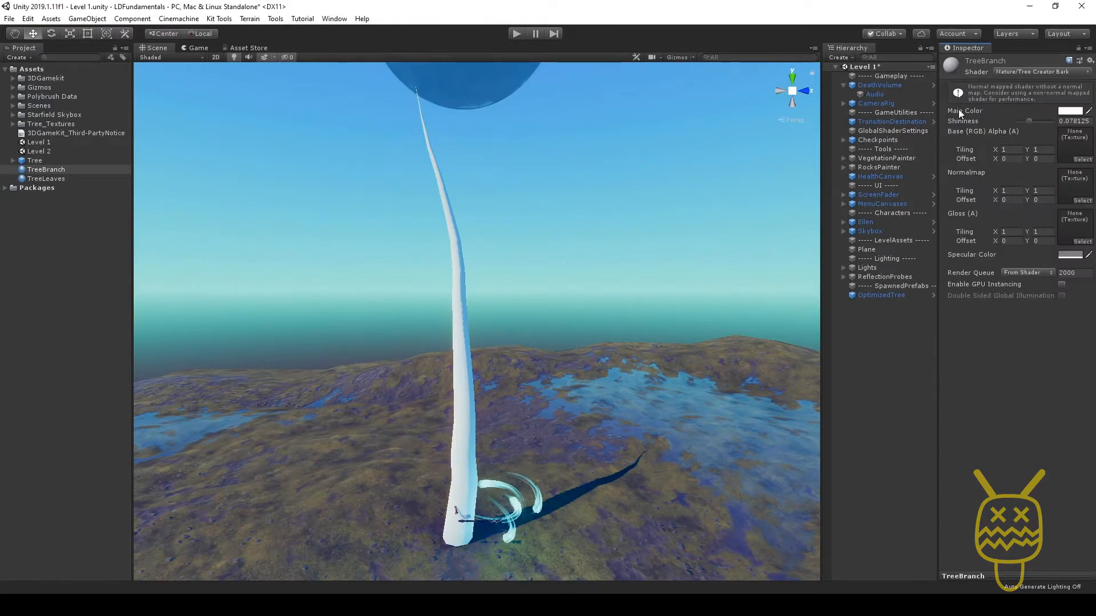
Assign the Nature/Tree Creator Leaves shader to the TreeLeaves material
{"action": "left_click", "coordinate": [57, 179]}
{"action": "left_click", "coordinate": [999, 72]}
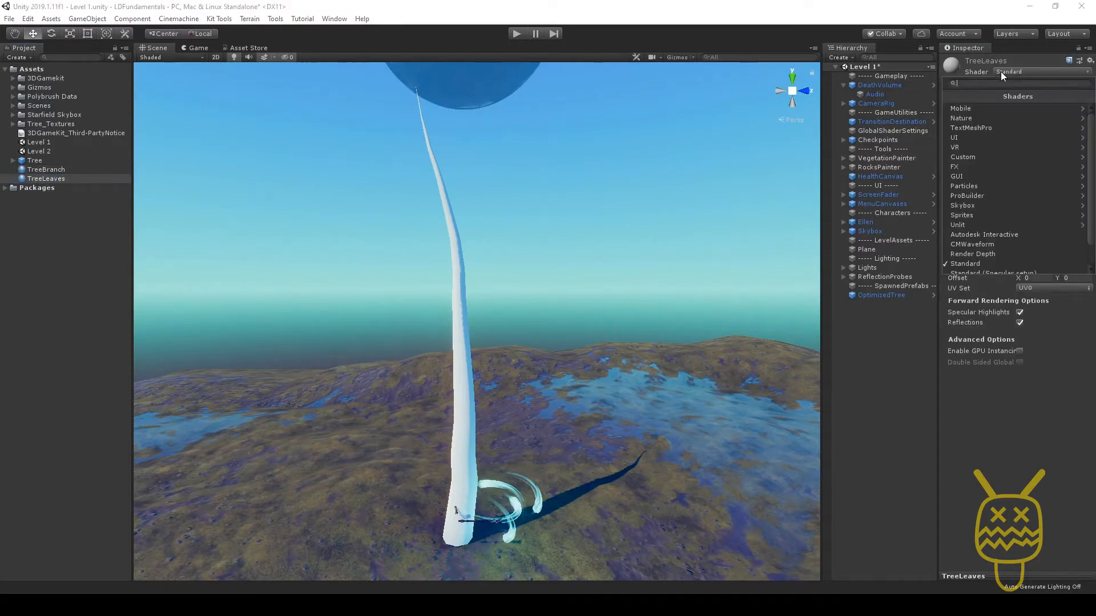
{"action": "type", "text": "tre"}
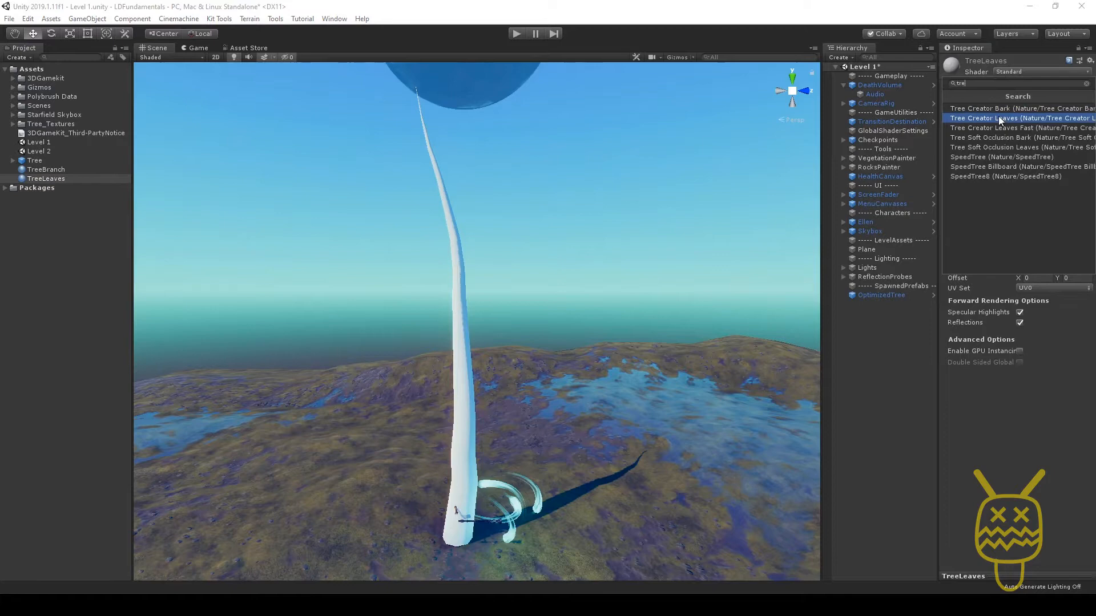
{"action": "left_click", "coordinate": [998, 116]}
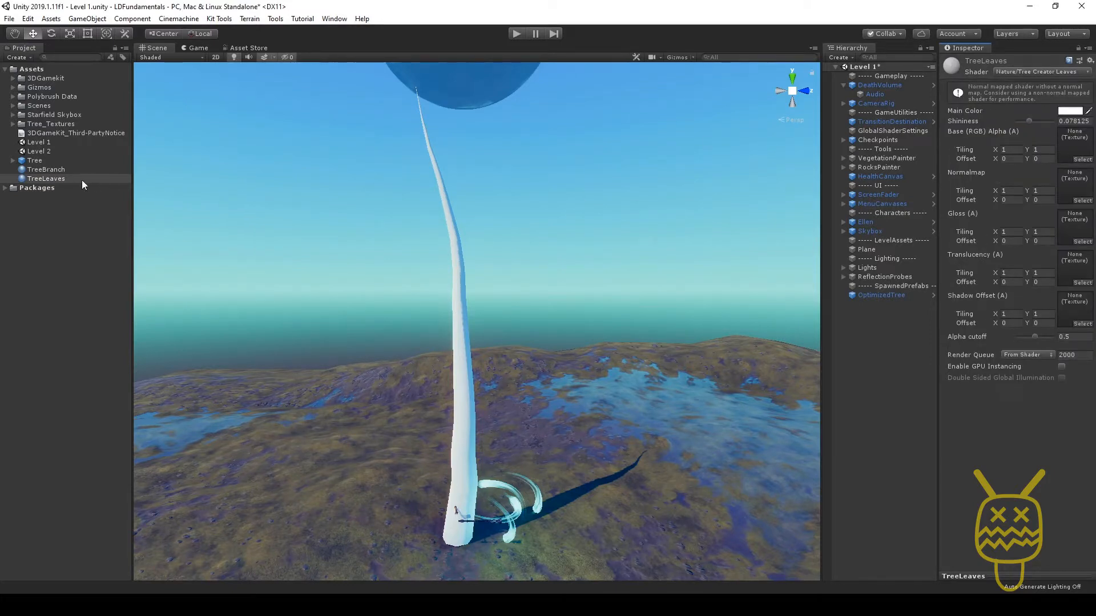
Examine the textures available for the TreeLeaves material's Base (RGB) Alpha (A) slot without choosing one
{"action": "left_click", "coordinate": [54, 169]}
{"action": "left_click", "coordinate": [54, 180]}
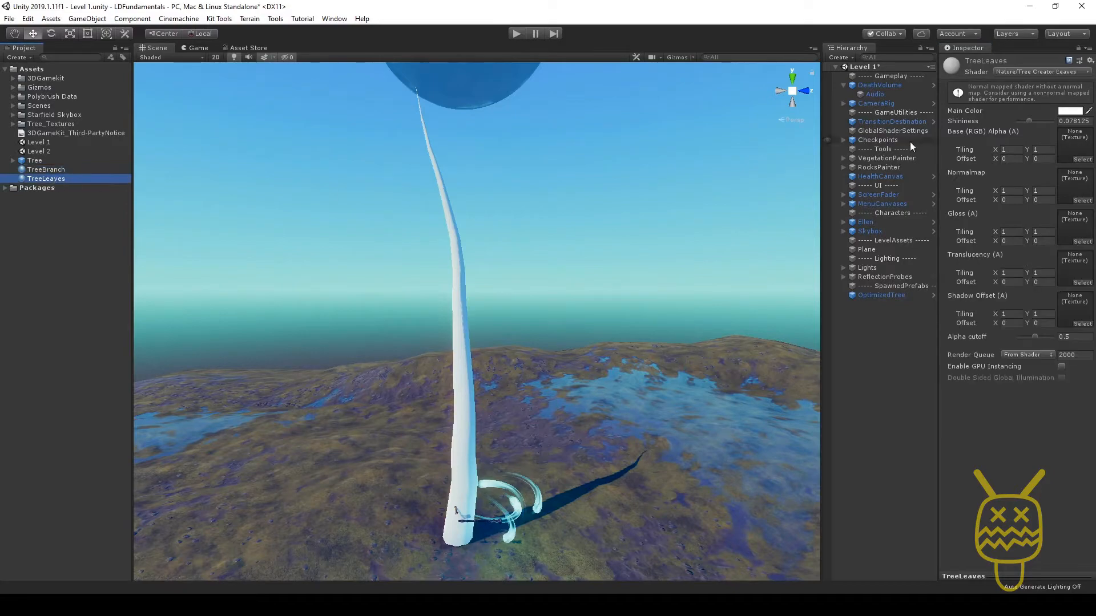
{"action": "left_click", "coordinate": [1082, 160]}
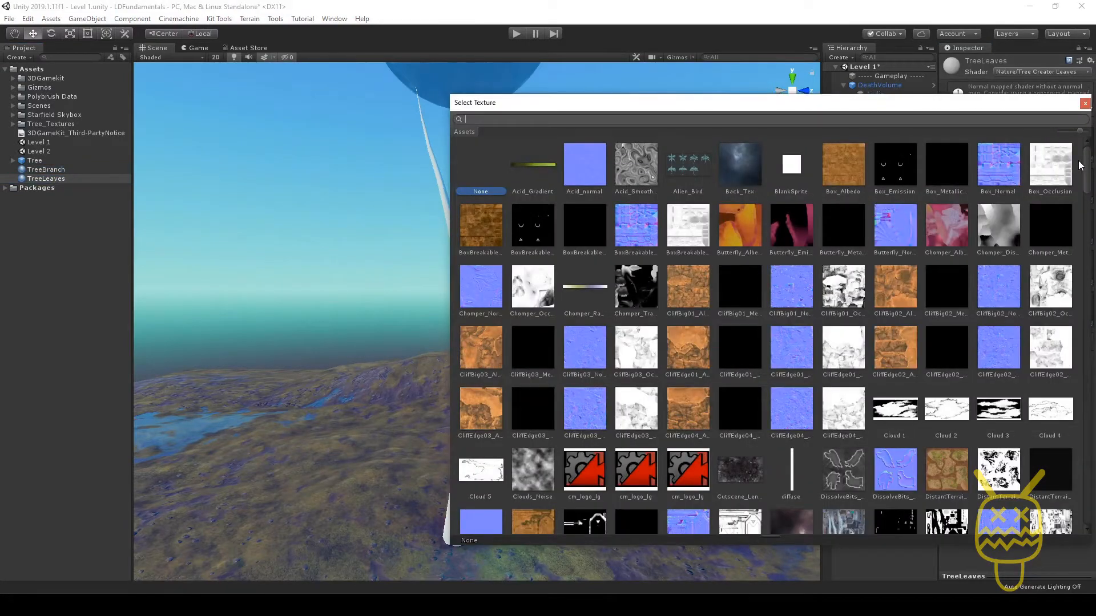
{"action": "mouse_move", "coordinate": [1082, 166]}
{"action": "left_mouse_down"}
{"action": "mouse_move", "coordinate": [1078, 510]}
{"action": "mouse_move", "coordinate": [1079, 140]}
{"action": "left_mouse_up"}
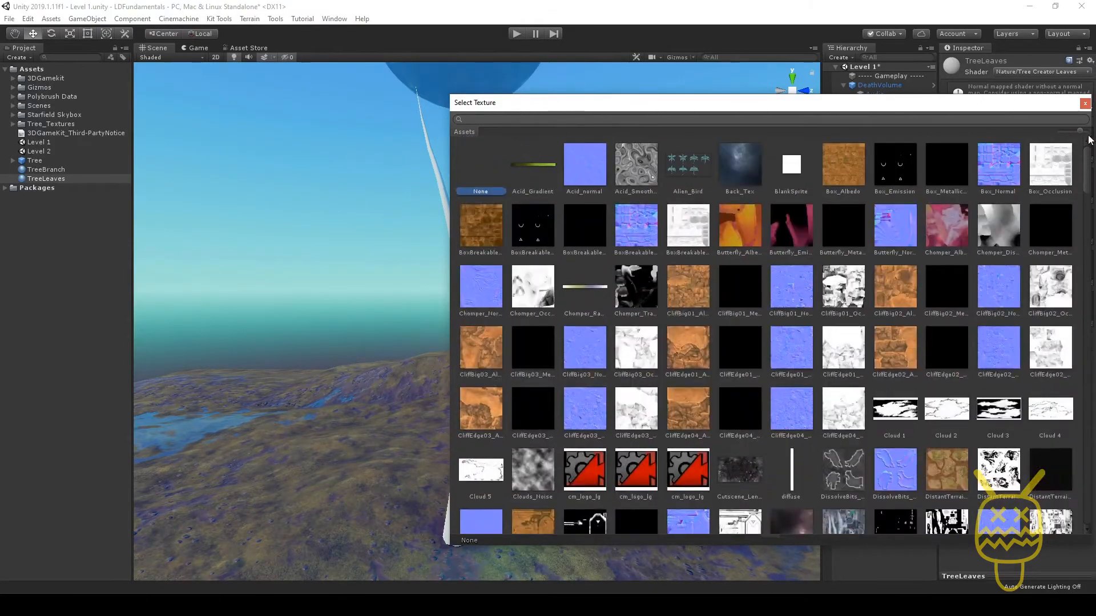
{"action": "left_click", "coordinate": [1085, 104]}
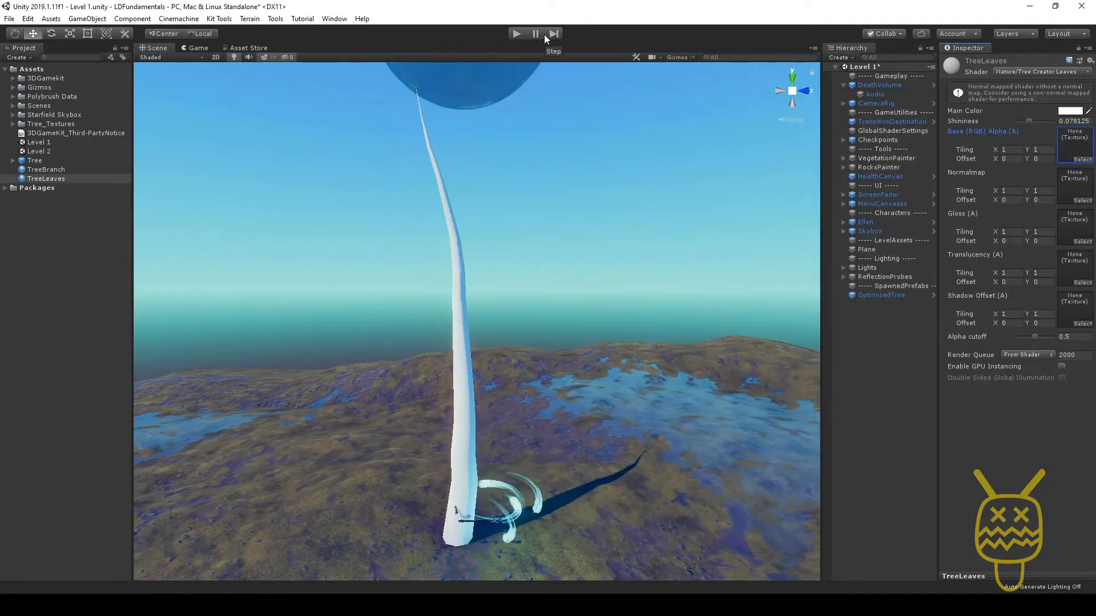
Start importing the free Standard Assets package from the Asset Store
{"action": "left_click", "coordinate": [249, 47]}
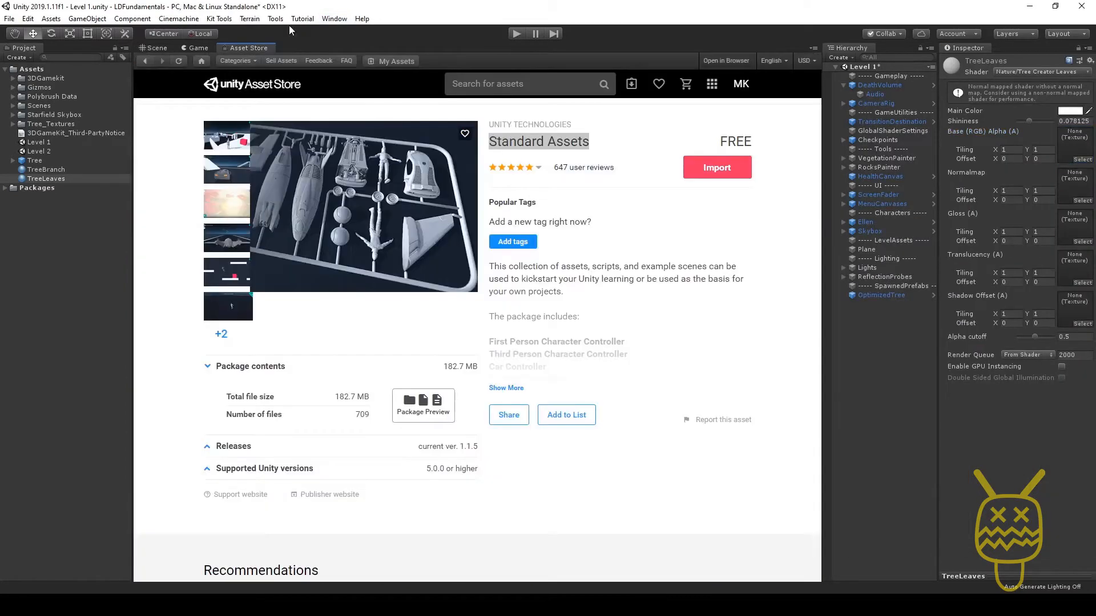
{"action": "left_click", "coordinate": [334, 19]}
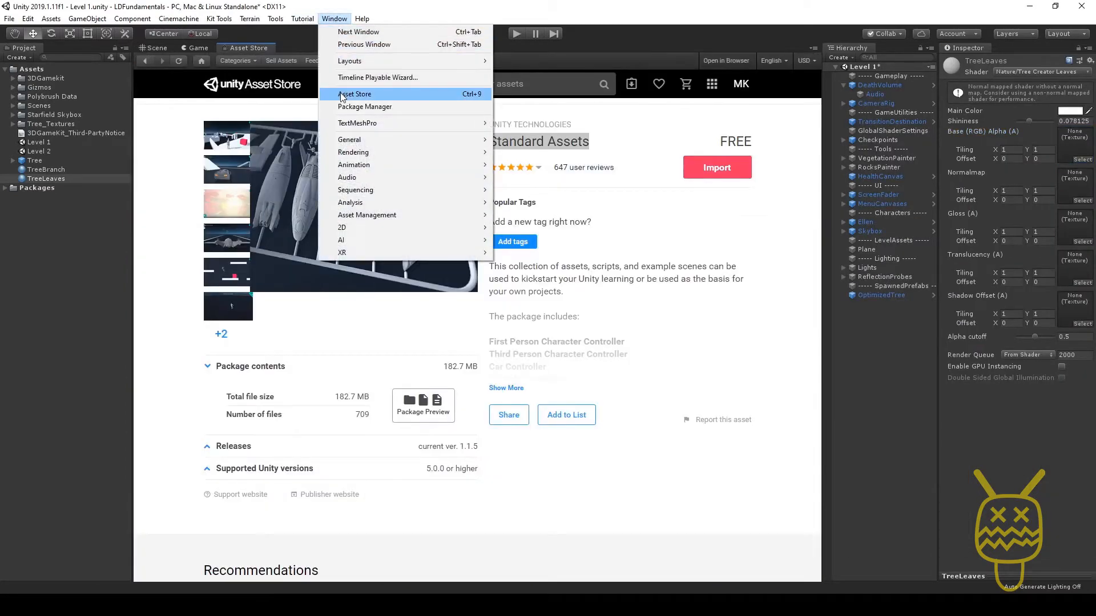
{"action": "left_click", "coordinate": [294, 41]}
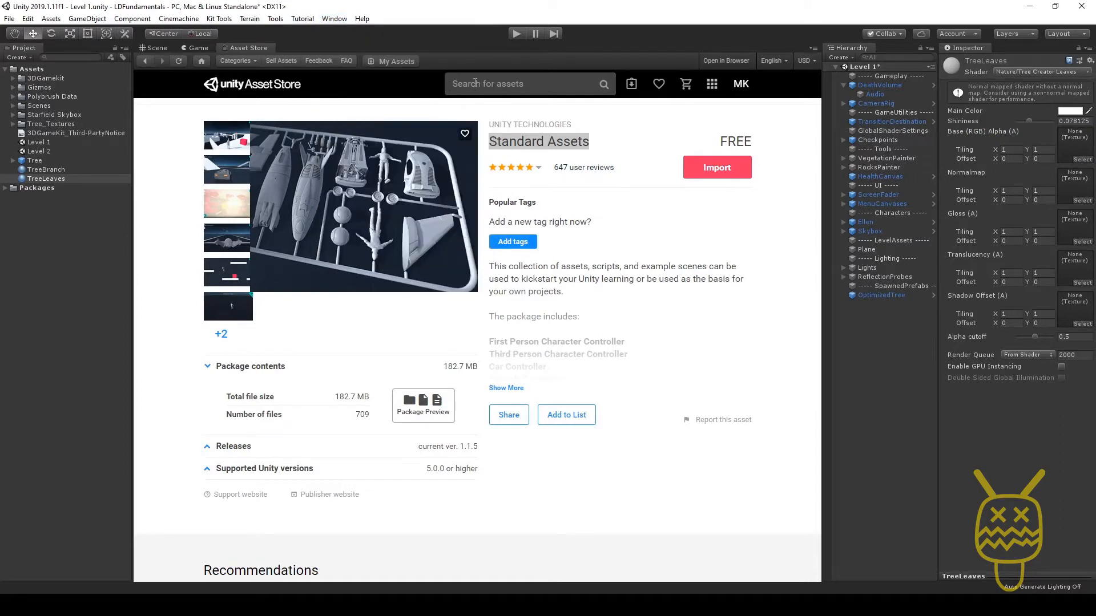
{"action": "left_click", "coordinate": [468, 85]}
{"action": "left_click", "coordinate": [648, 139]}
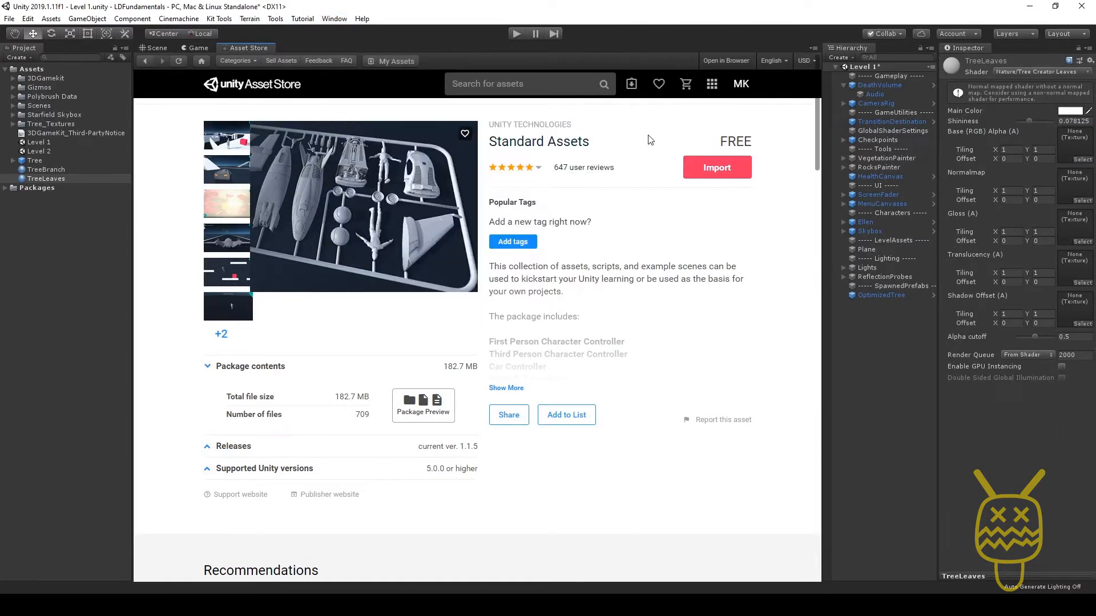
{"action": "left_click_drag", "start_coordinate": [506, 141], "coordinate": [620, 157]}
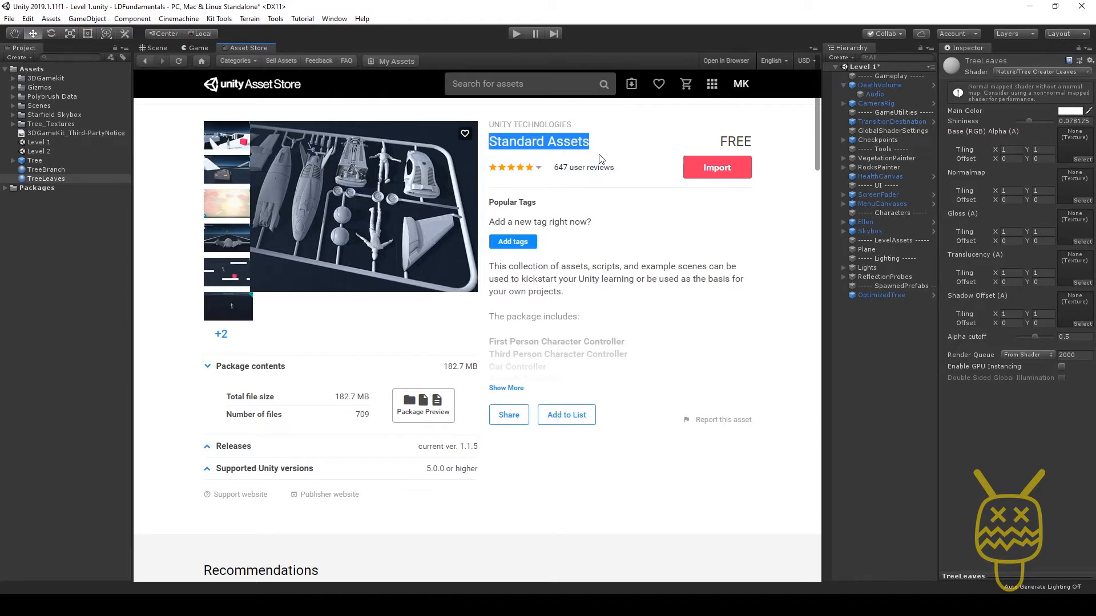
{"action": "left_click", "coordinate": [723, 170]}
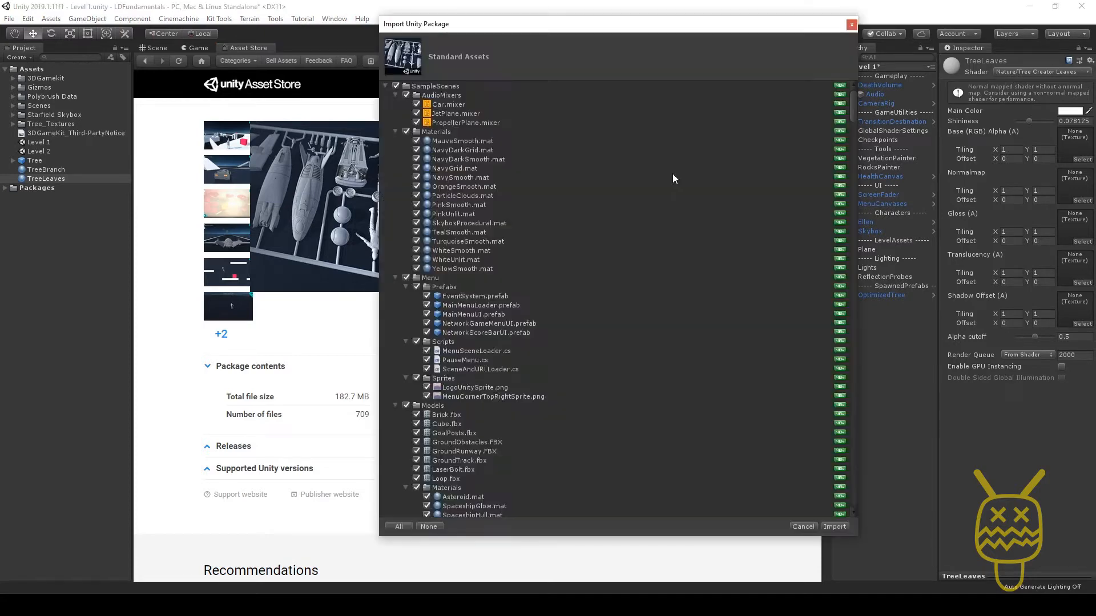
Deselect all package contents and import only the Environment folder of Standard Assets
{"action": "left_click", "coordinate": [429, 527]}
{"action": "left_click", "coordinate": [385, 86]}
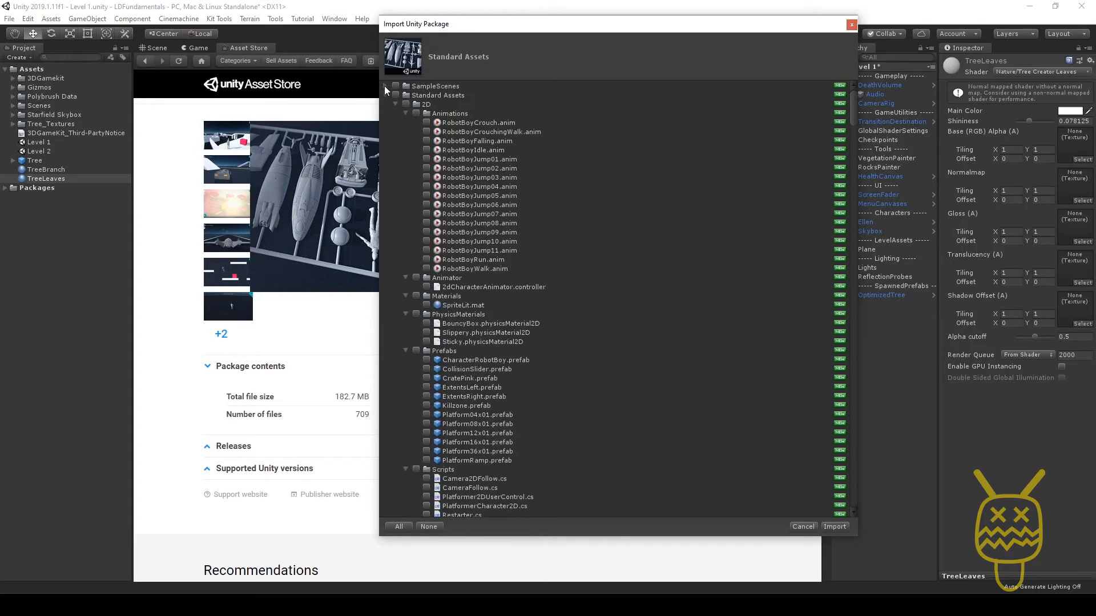
{"action": "left_click", "coordinate": [394, 104]}
{"action": "left_click", "coordinate": [396, 114]}
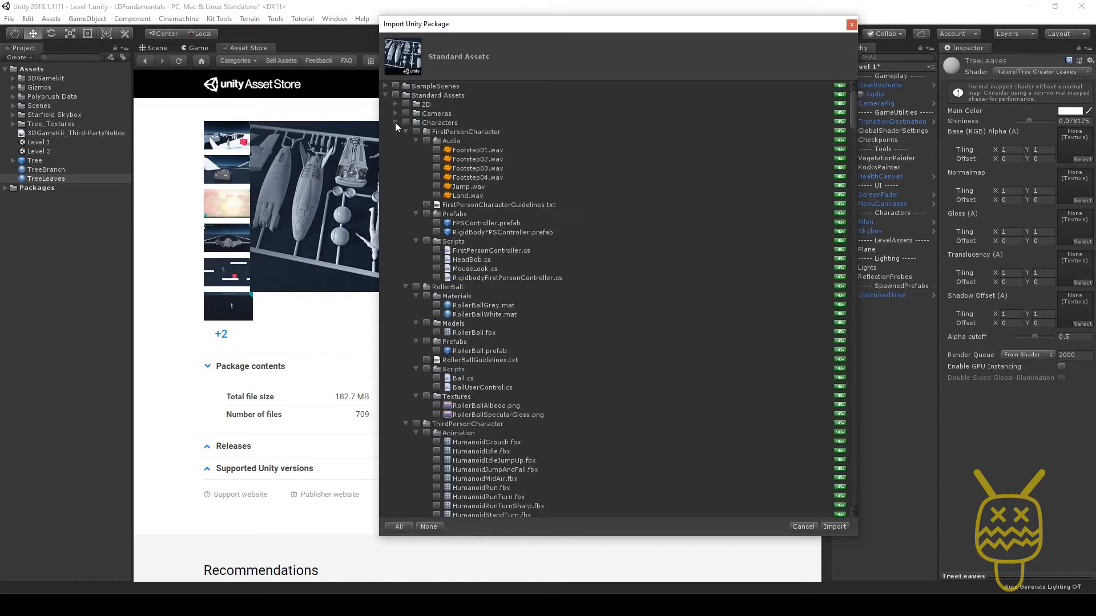
{"action": "left_click", "coordinate": [395, 123]}
{"action": "left_click", "coordinate": [395, 131]}
{"action": "left_click", "coordinate": [395, 141]}
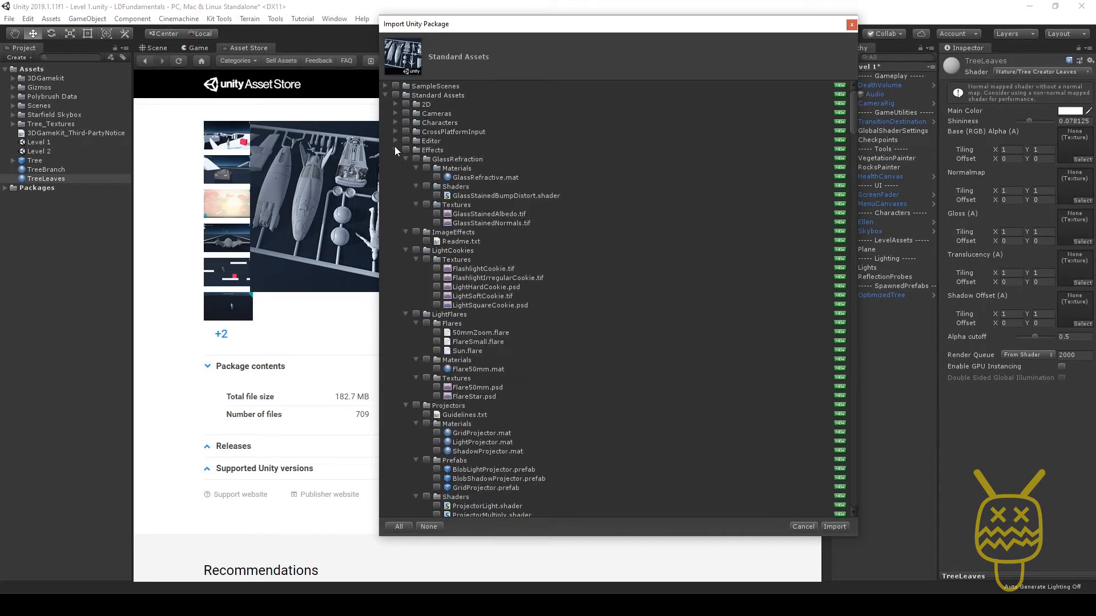
{"action": "left_click", "coordinate": [395, 150]}
{"action": "left_click", "coordinate": [428, 160]}
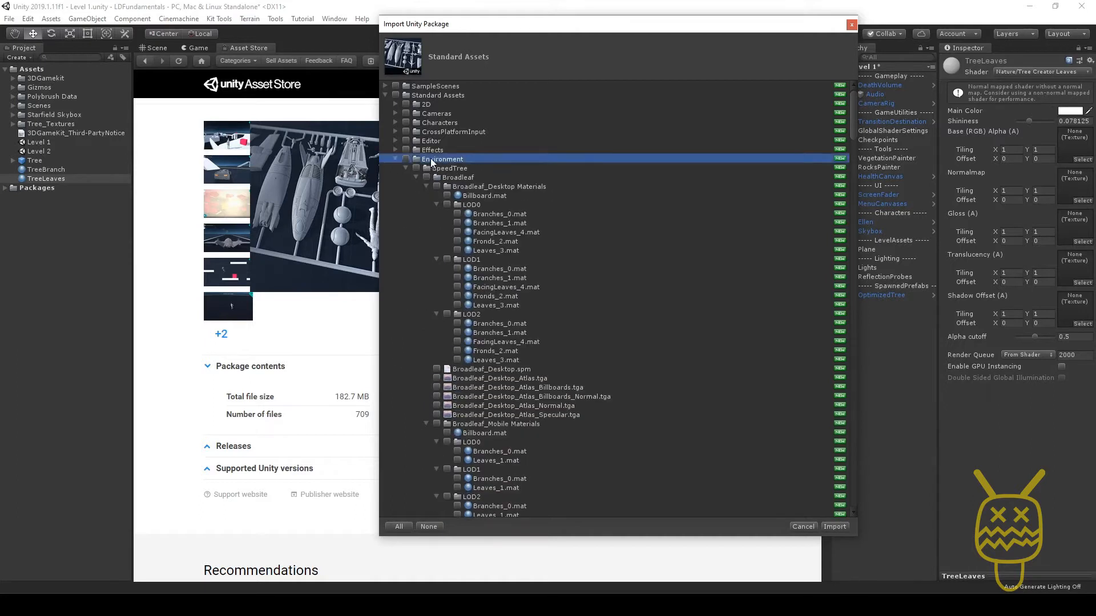
{"action": "left_click", "coordinate": [407, 159]}
{"action": "left_click", "coordinate": [836, 526]}
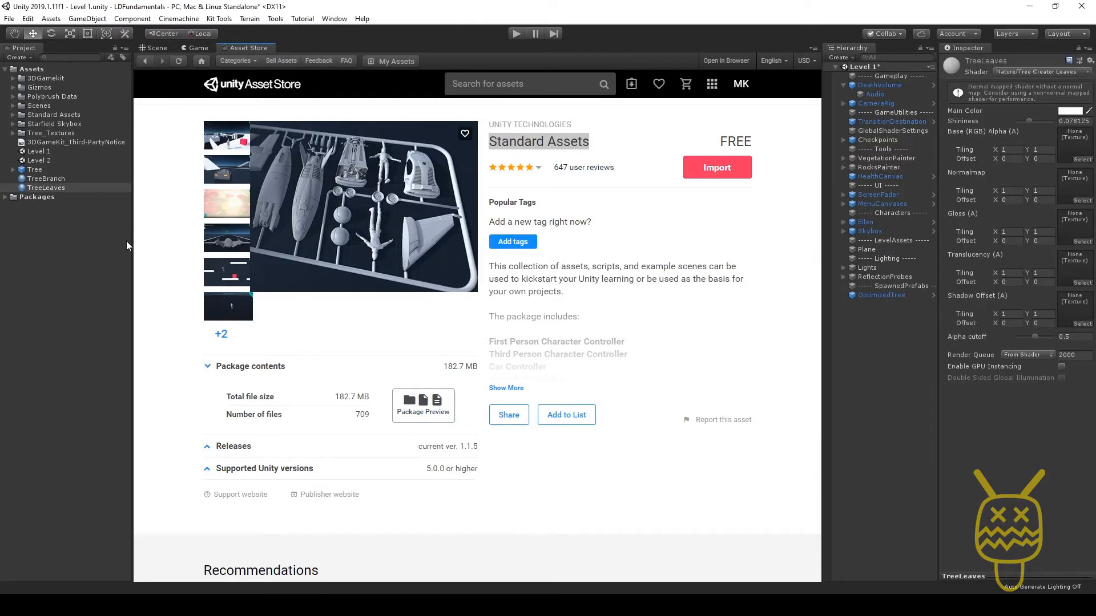
Assign the PalmBark_Detail texture to the TreeBranch material's Base (RGB) Alpha (A) slot
{"action": "left_click", "coordinate": [149, 49]}
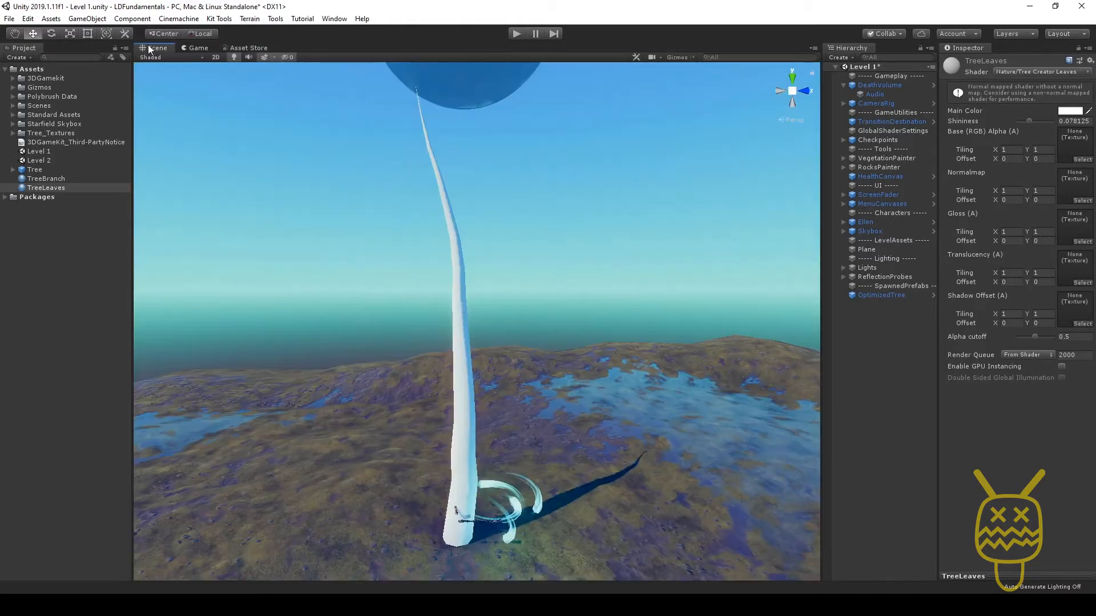
{"action": "left_click", "coordinate": [49, 180]}
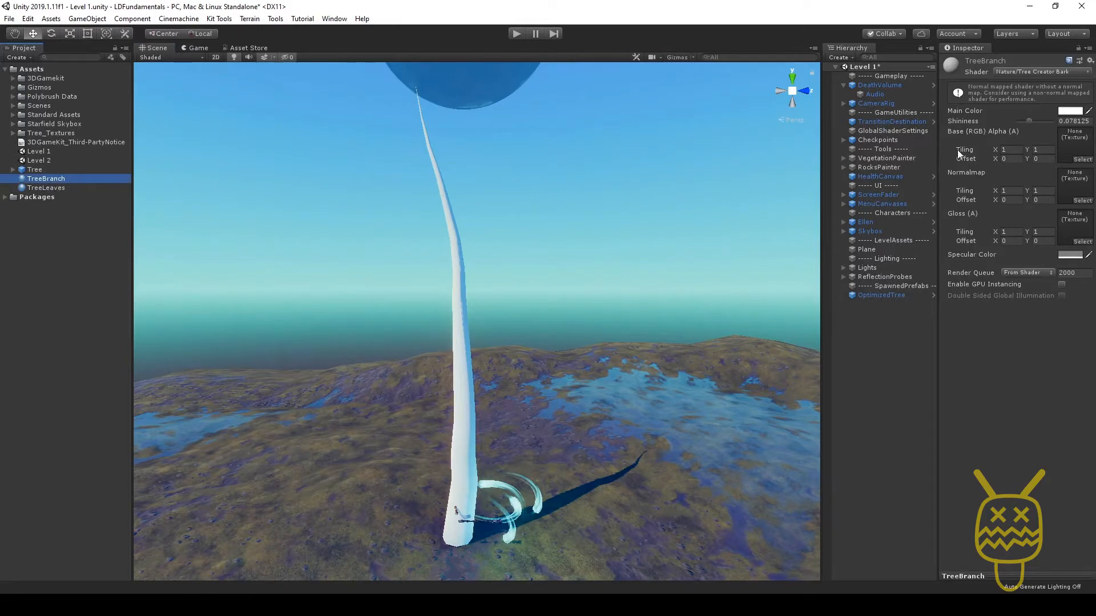
{"action": "left_click", "coordinate": [1082, 160]}
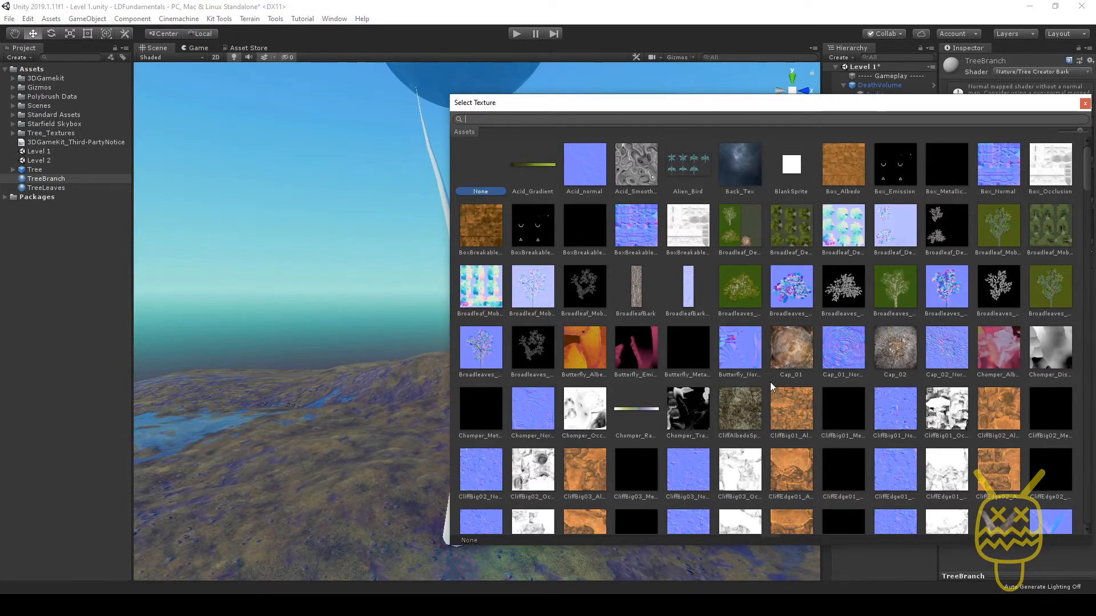
{"action": "type", "text": "bar"}
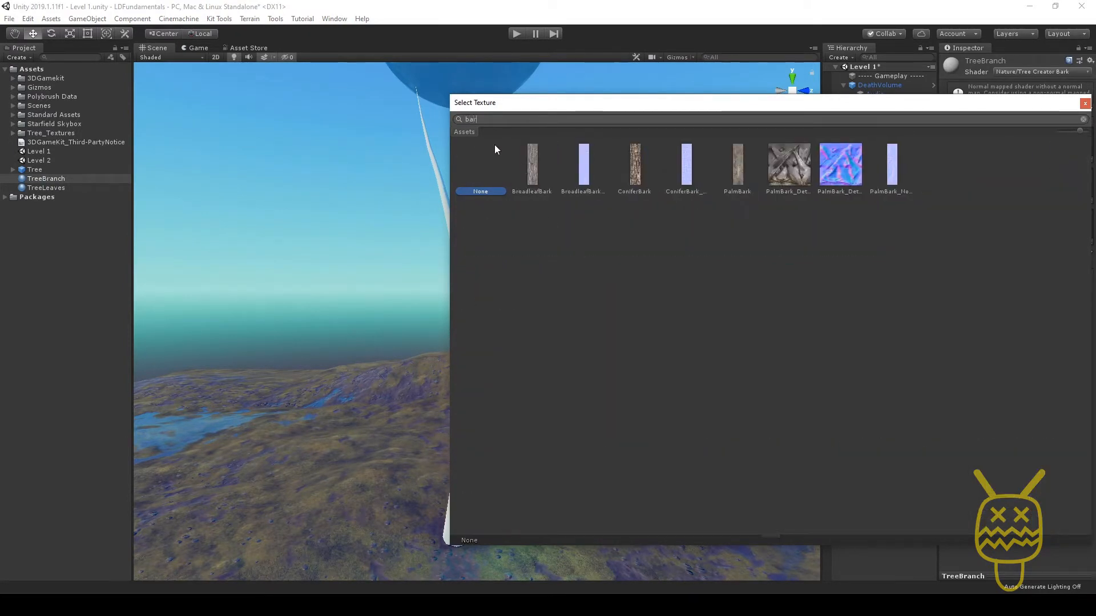
{"action": "left_click", "coordinate": [531, 181]}
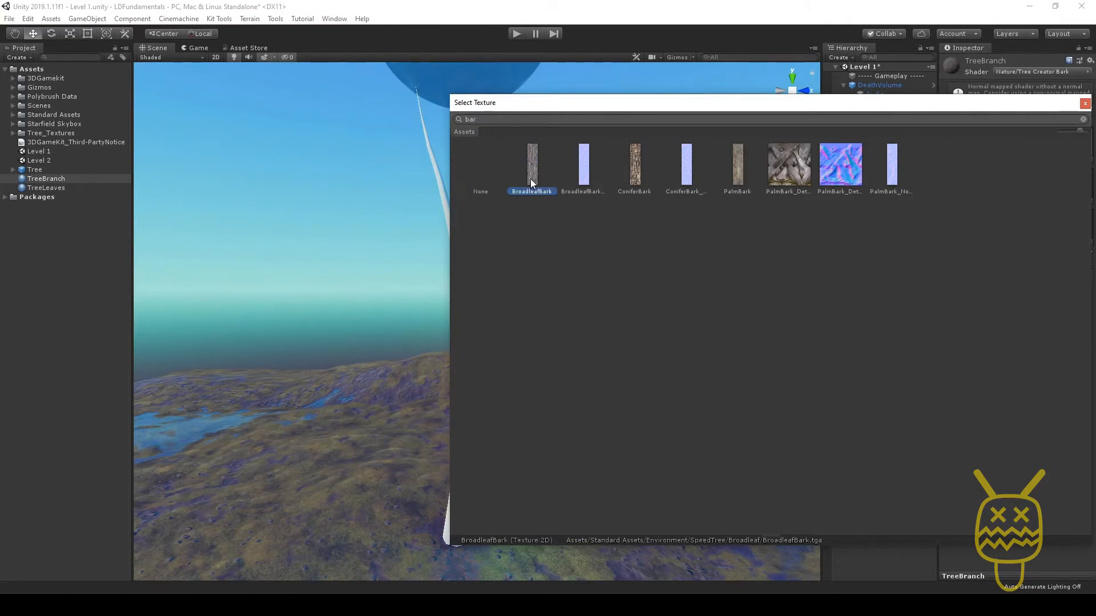
{"action": "double_click", "coordinate": [793, 164]}
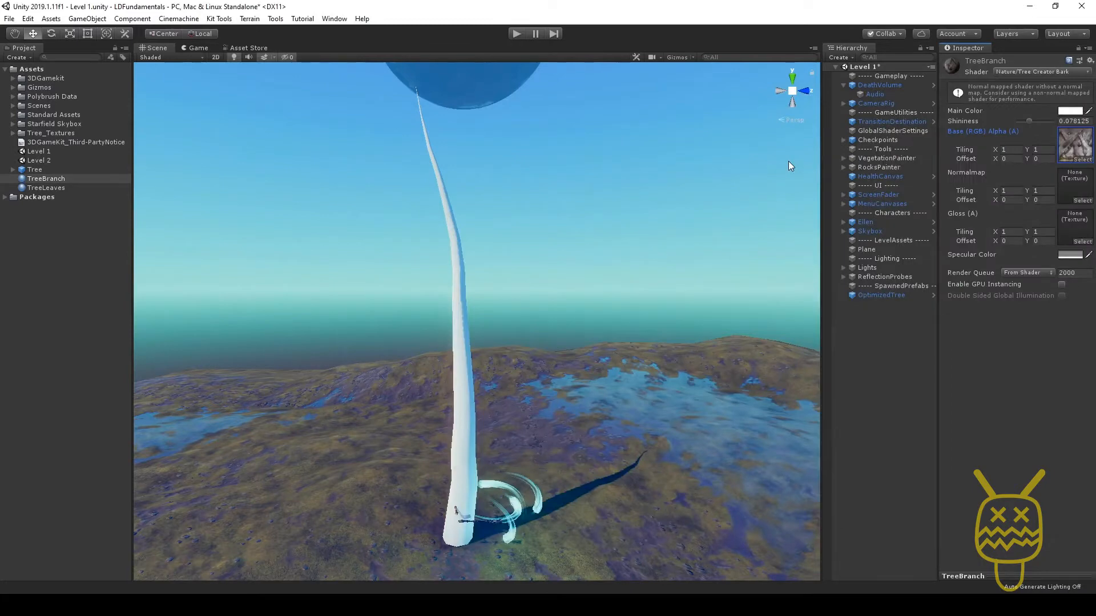
Assign the blue PalmBark detail normal texture to the TreeBranch material's Normalmap slot and fix it to be marked as a normal map
{"action": "left_click", "coordinate": [1077, 201]}
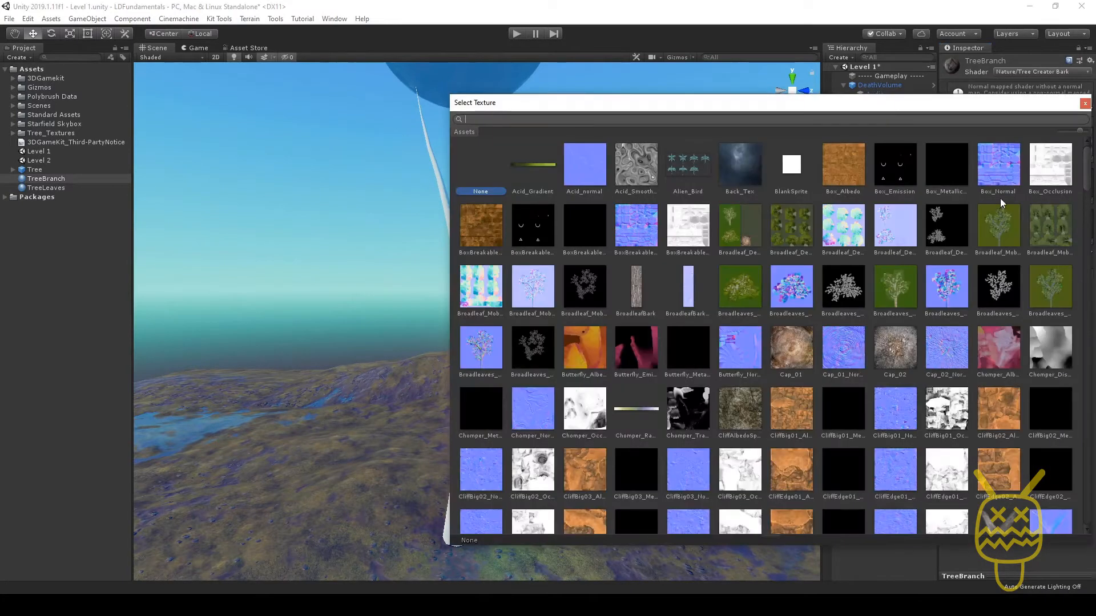
{"action": "type", "text": "bar"}
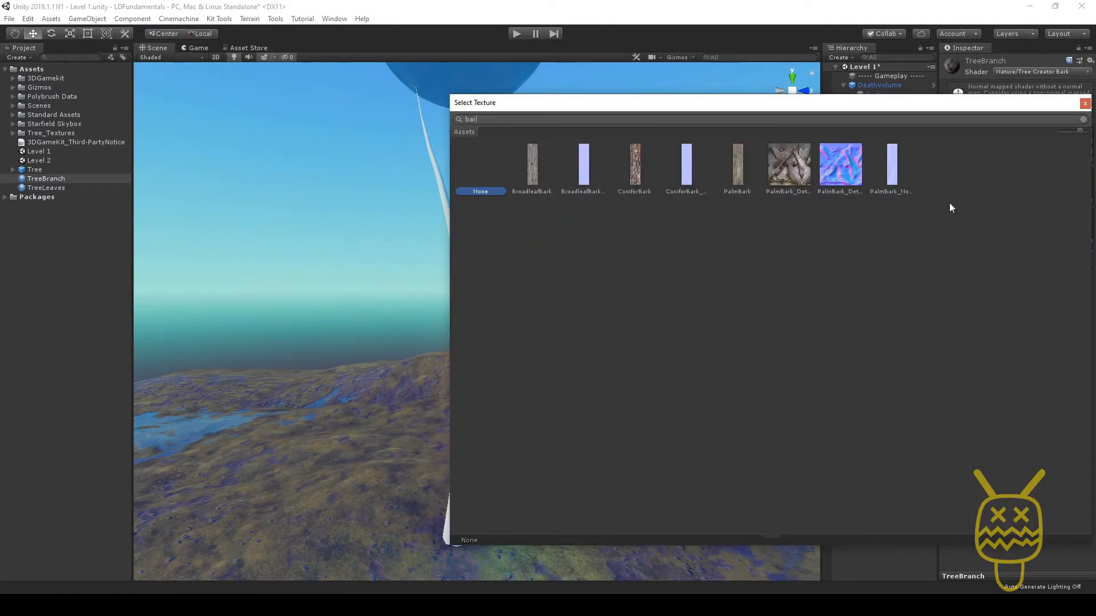
{"action": "double_click", "coordinate": [840, 169]}
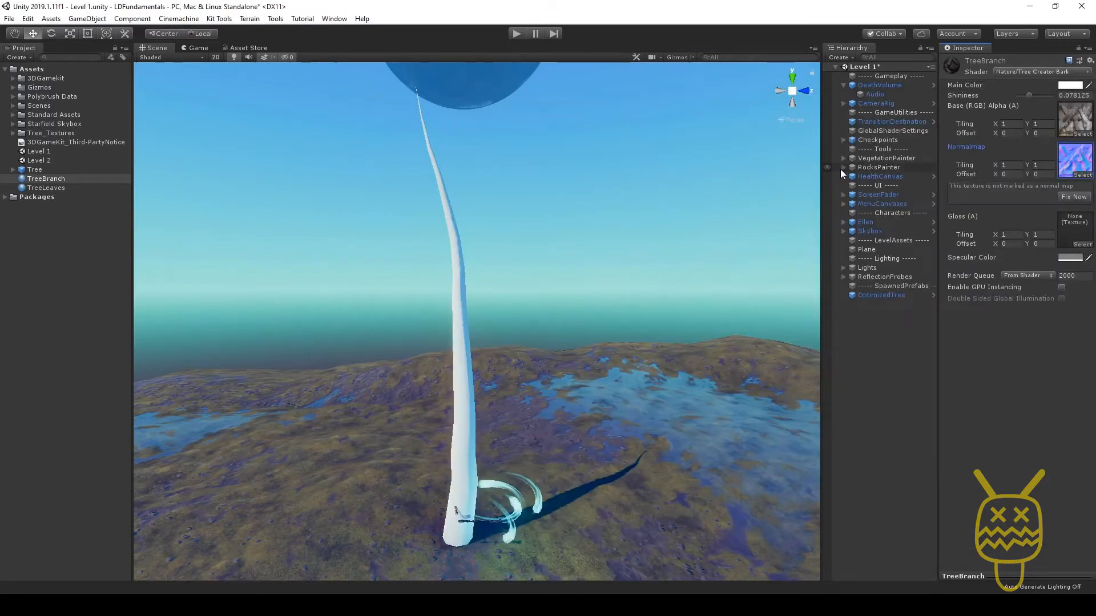
{"action": "left_click", "coordinate": [1073, 196]}
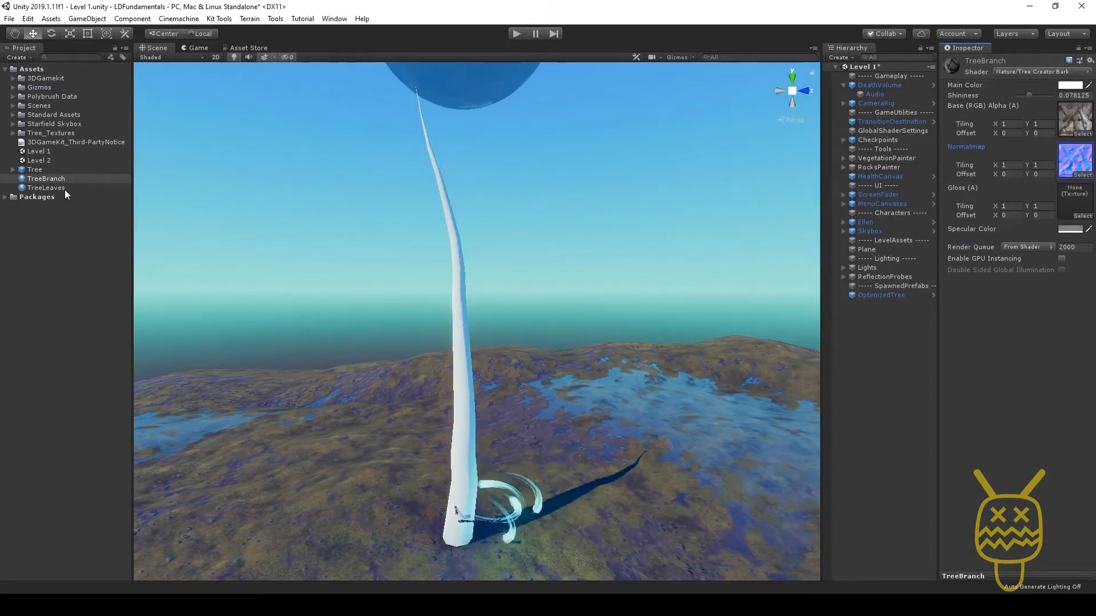
Assign the first green Broadleaves texture to the TreeLeaves material's Base (RGB) Alpha (A) slot
{"action": "left_click", "coordinate": [48, 188]}
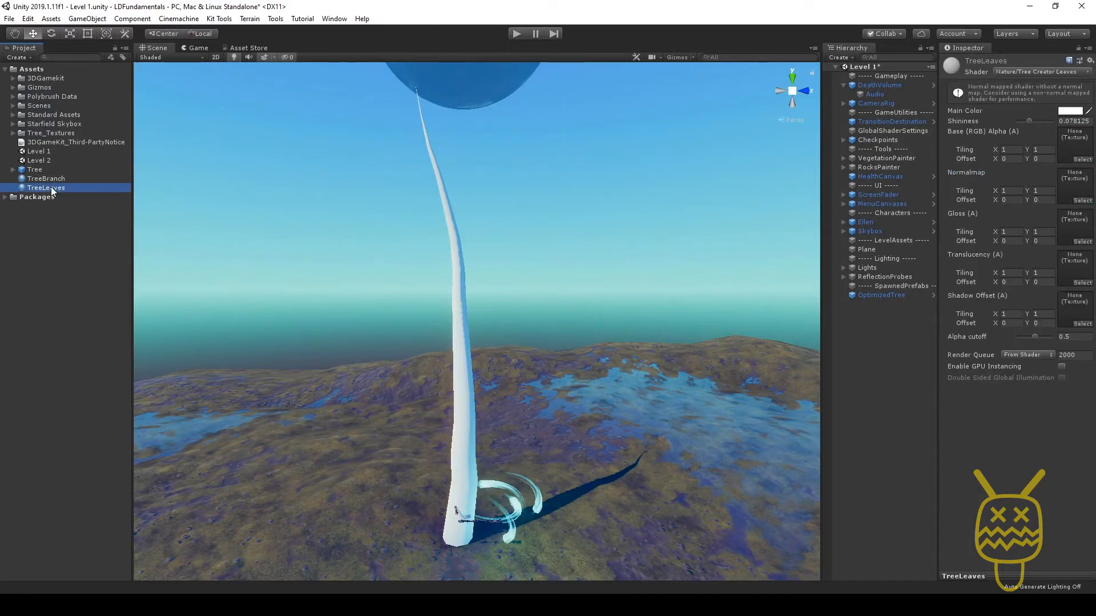
{"action": "left_click", "coordinate": [1083, 160]}
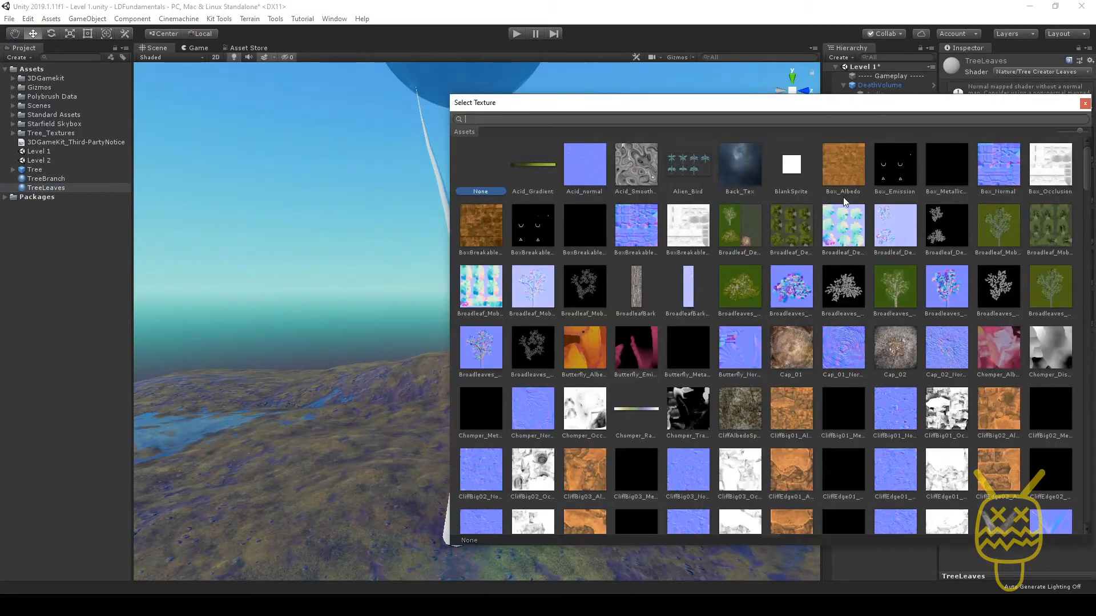
{"action": "type", "text": "leav"}
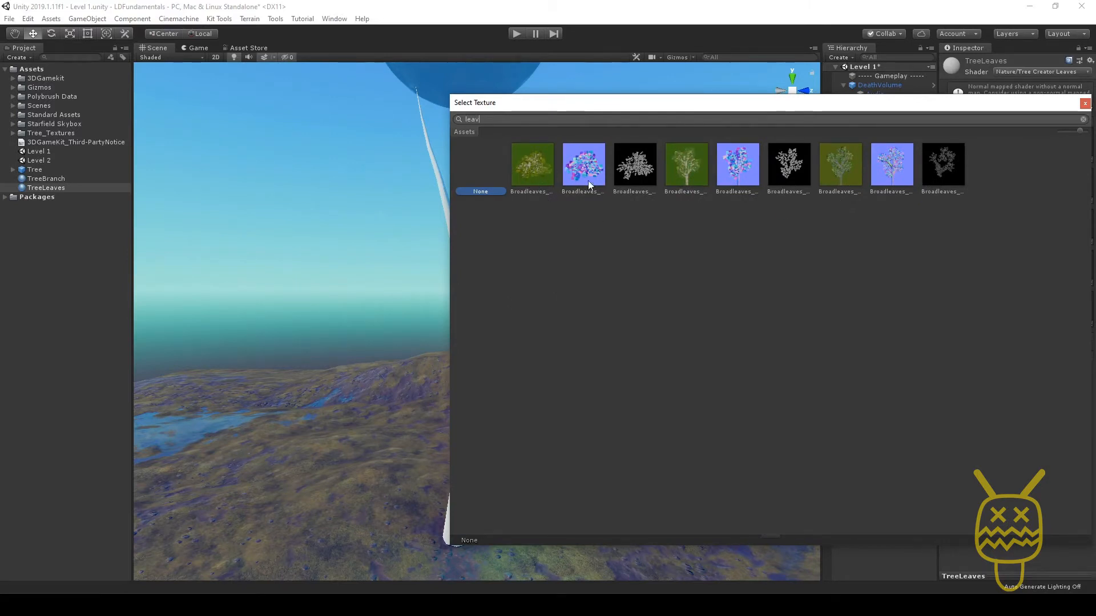
{"action": "left_click", "coordinate": [531, 165]}
{"action": "double_click", "coordinate": [531, 166]}
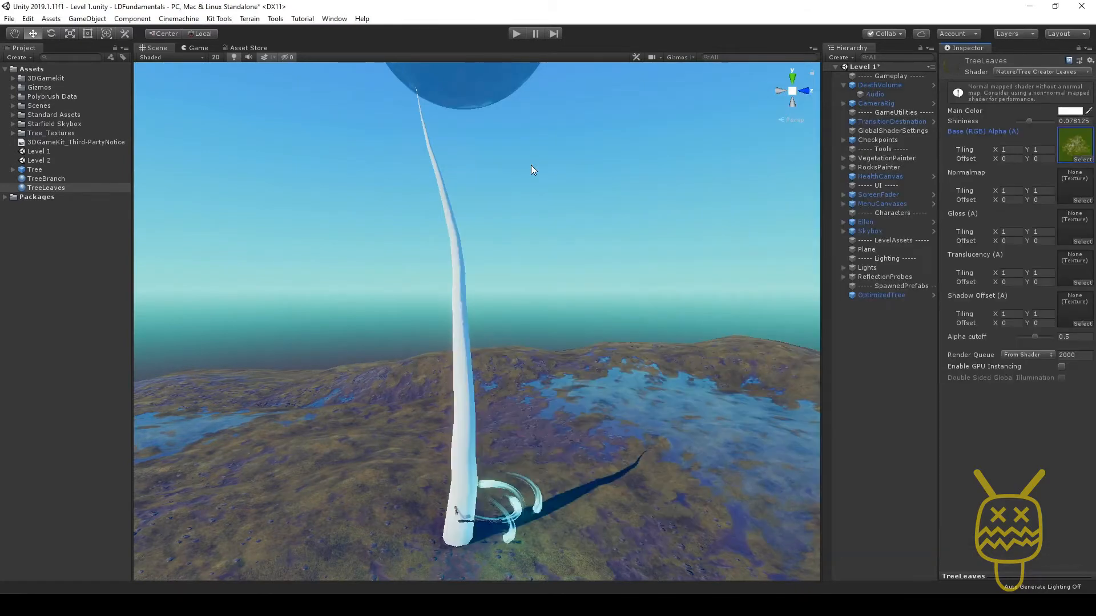
Assign the matching Broadleaves normal texture to the TreeLeaves material's Normalmap slot and mark it as a normal map
{"action": "left_click", "coordinate": [1076, 201]}
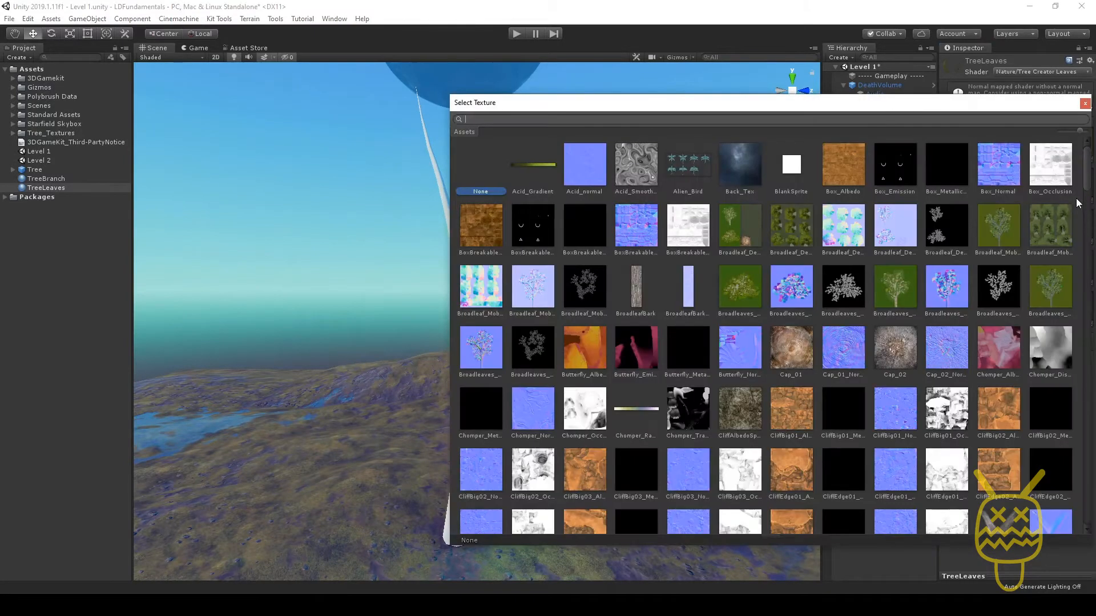
{"action": "type", "text": "leav"}
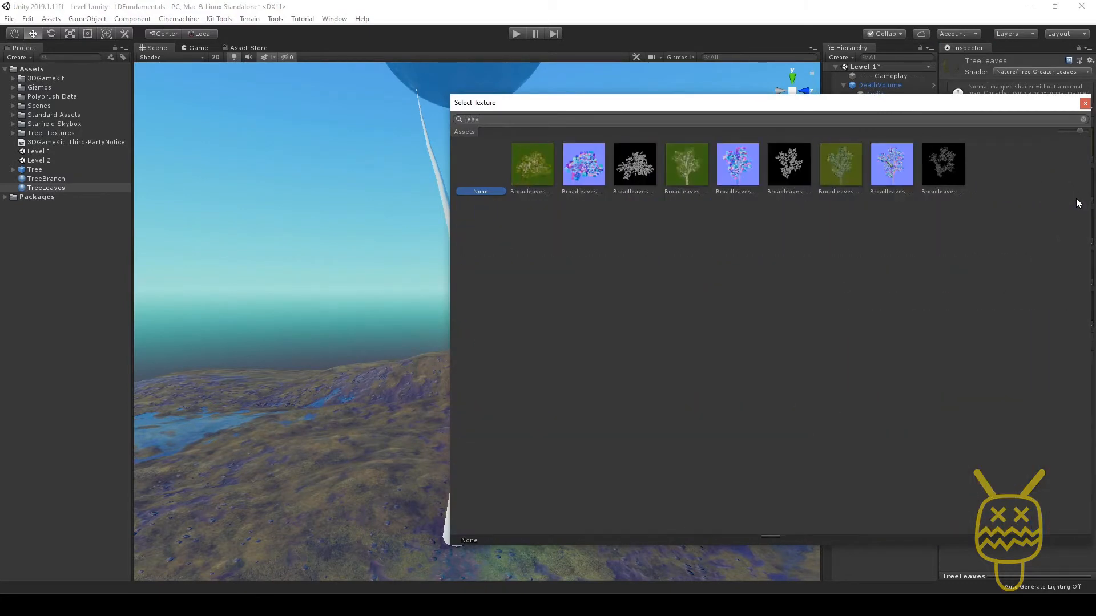
{"action": "double_click", "coordinate": [590, 176]}
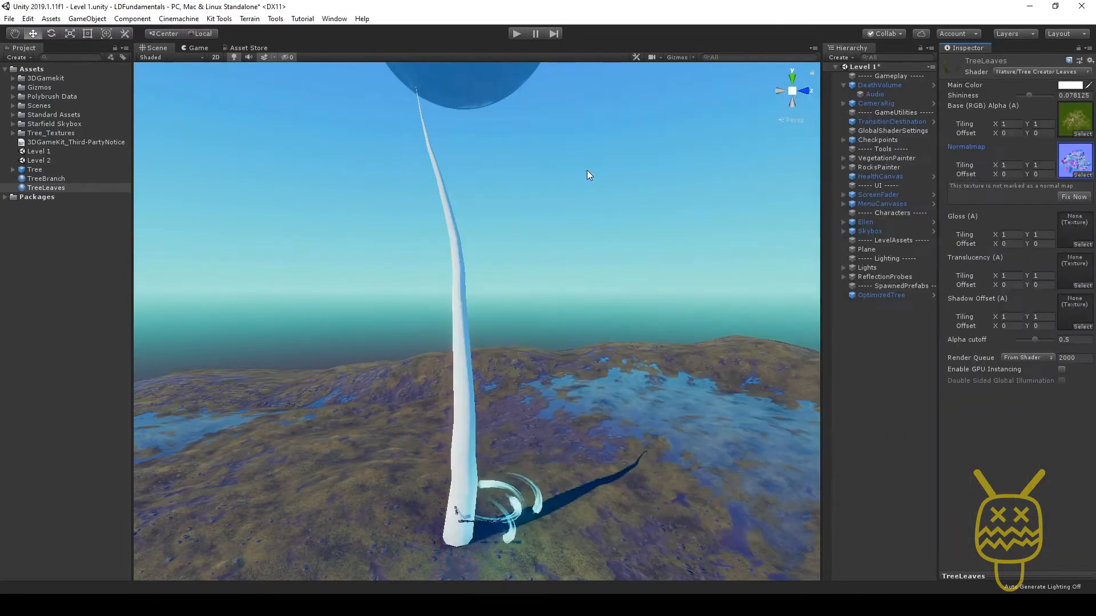
{"action": "left_click", "coordinate": [1076, 197]}
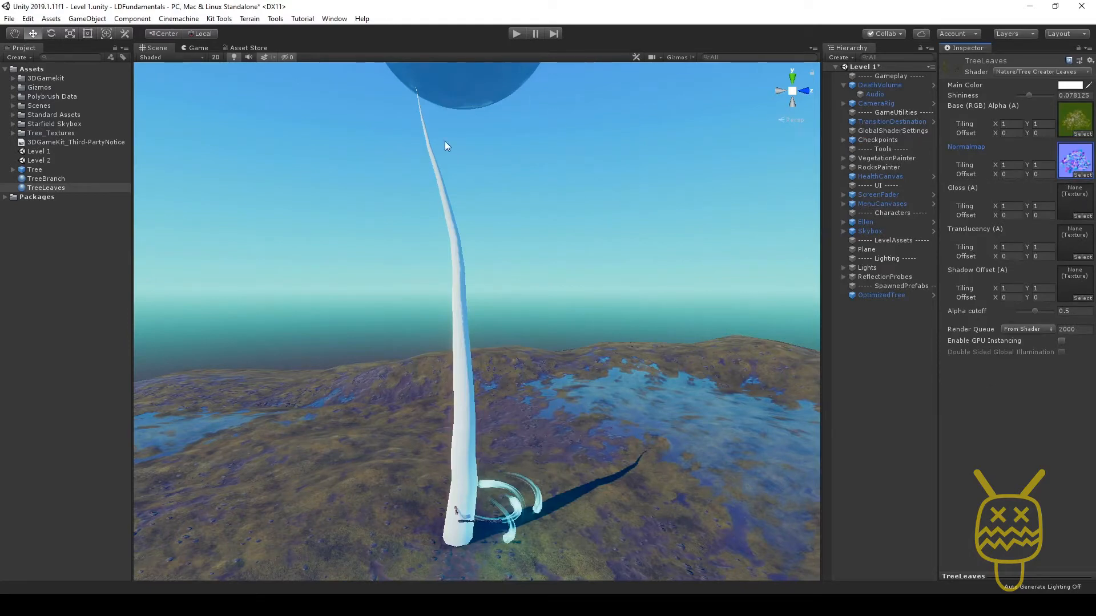
Assign the TreeBranch material as both Branch Material and Break Material of the OptimizedTree's trunk branch group
{"action": "left_click", "coordinate": [40, 179]}
{"action": "left_click", "coordinate": [39, 189]}
{"action": "left_click", "coordinate": [40, 179]}
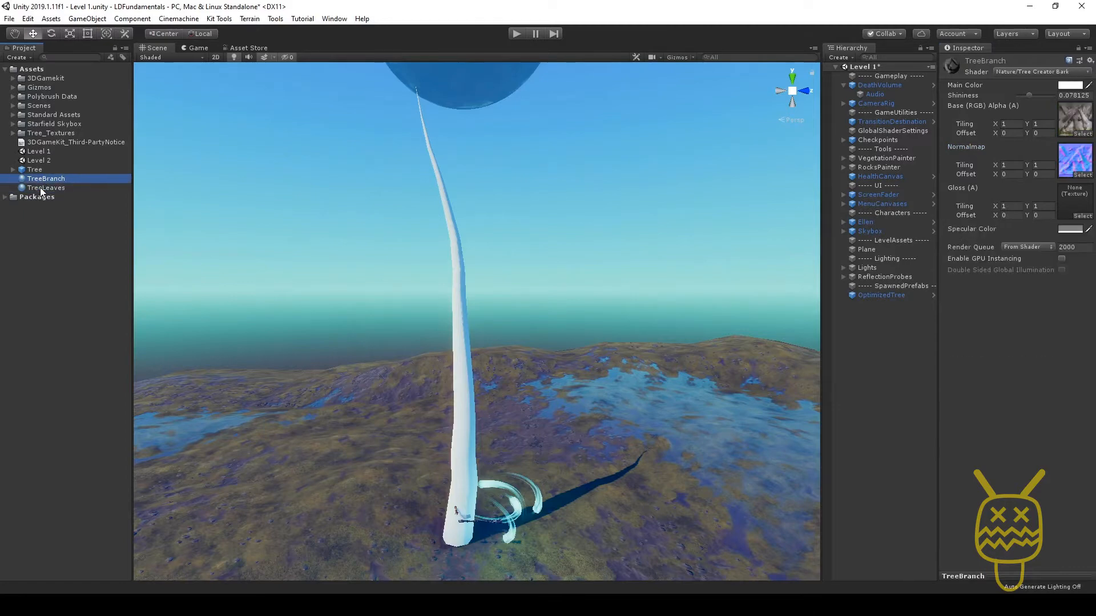
{"action": "left_click", "coordinate": [891, 296]}
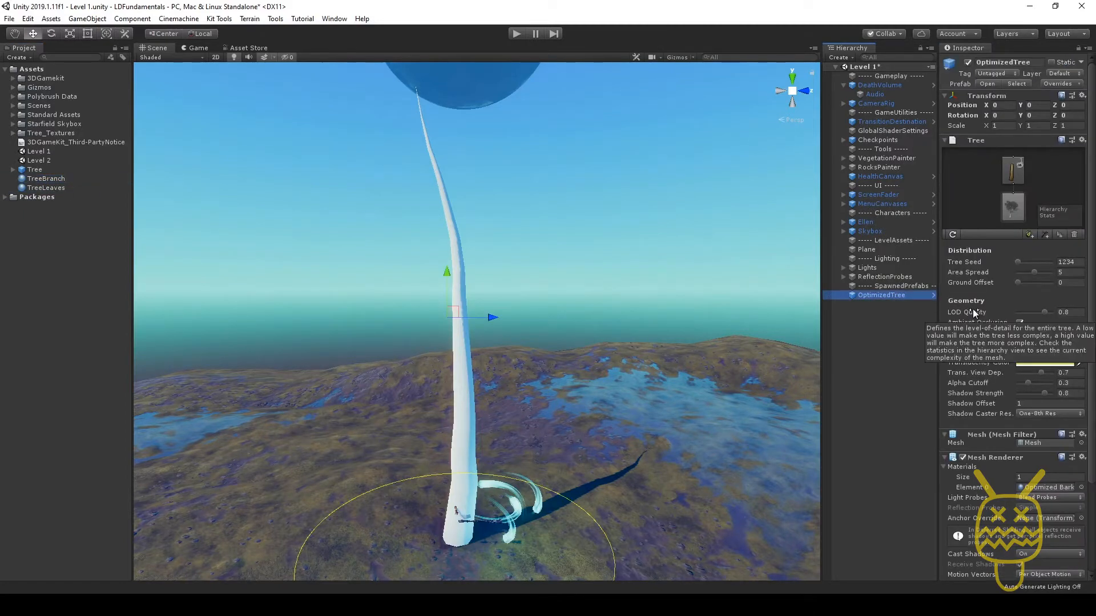
{"action": "scroll", "coordinate": [972, 309], "scroll_direction": "down", "scroll_amount": 3}
{"action": "scroll", "coordinate": [1006, 183], "scroll_direction": "up", "scroll_amount": 3}
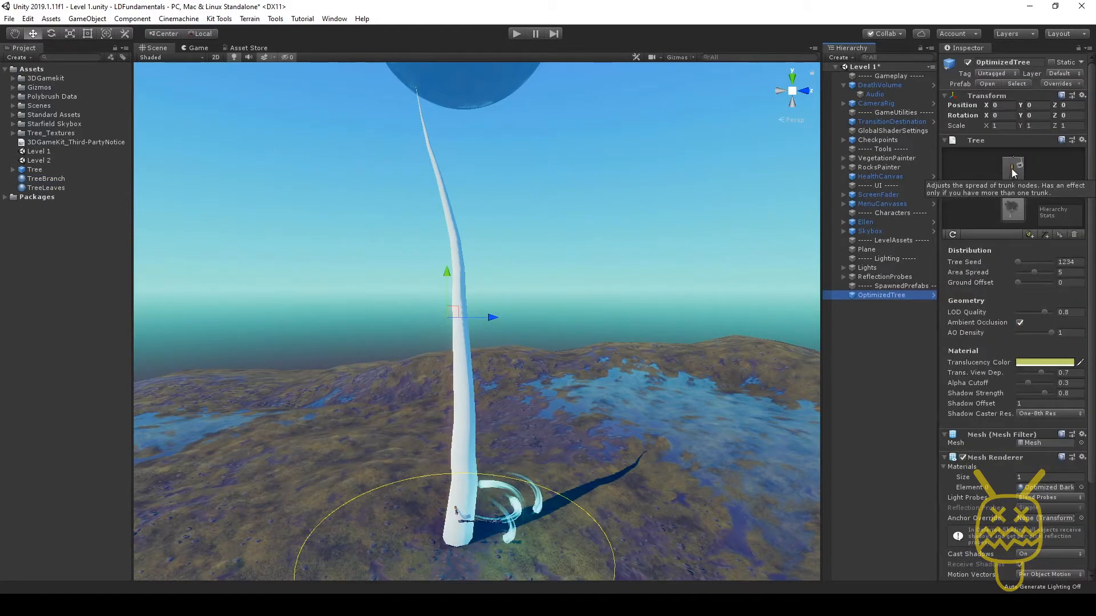
{"action": "left_click", "coordinate": [1011, 171]}
{"action": "left_click", "coordinate": [1018, 205]}
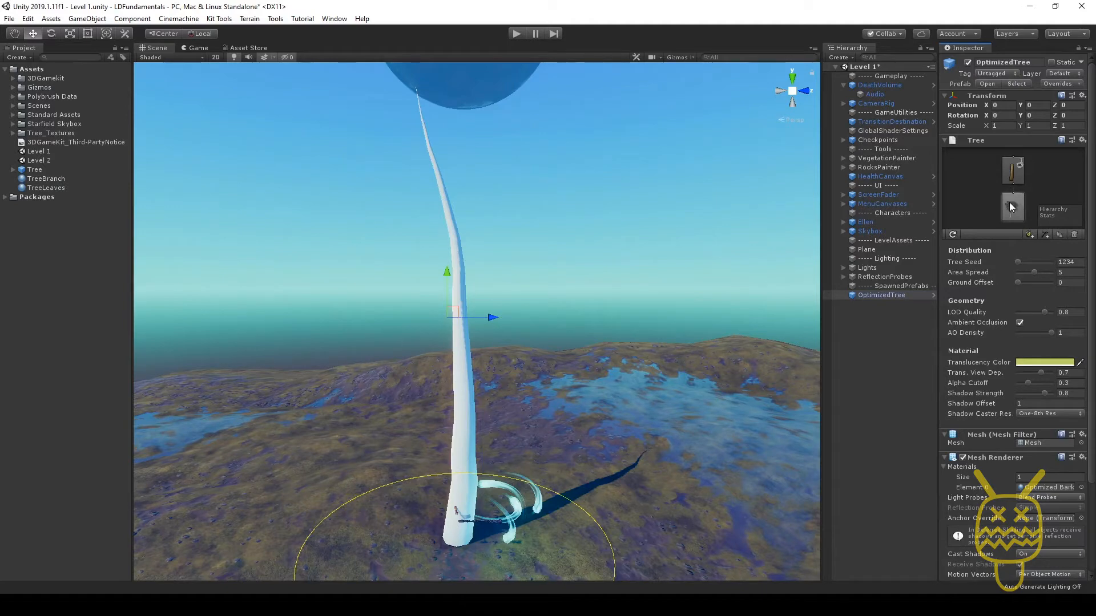
{"action": "left_click", "coordinate": [1008, 174]}
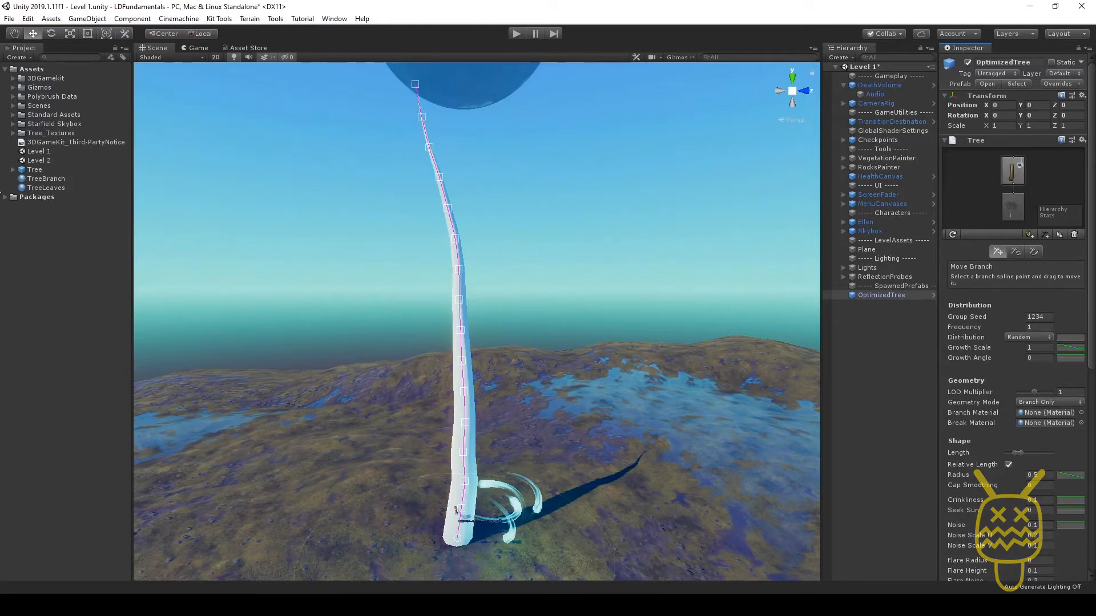
{"action": "left_click_drag", "start_coordinate": [46, 179], "coordinate": [1036, 414]}
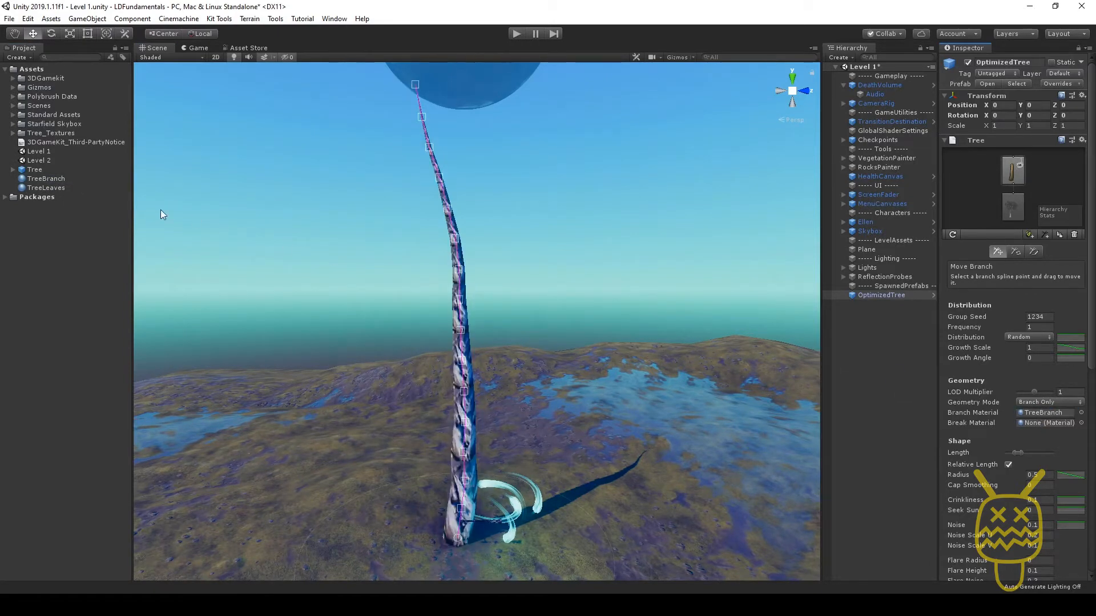
{"action": "left_click_drag", "start_coordinate": [46, 179], "coordinate": [1037, 427]}
Examine the bark texture along the tree trunk from several sides and distances
{"action": "right_click_drag", "start_coordinate": [362, 287], "coordinate": [475, 324], "text": "alt"}
{"action": "scroll", "coordinate": [474, 323], "scroll_direction": "up", "scroll_amount": 3}
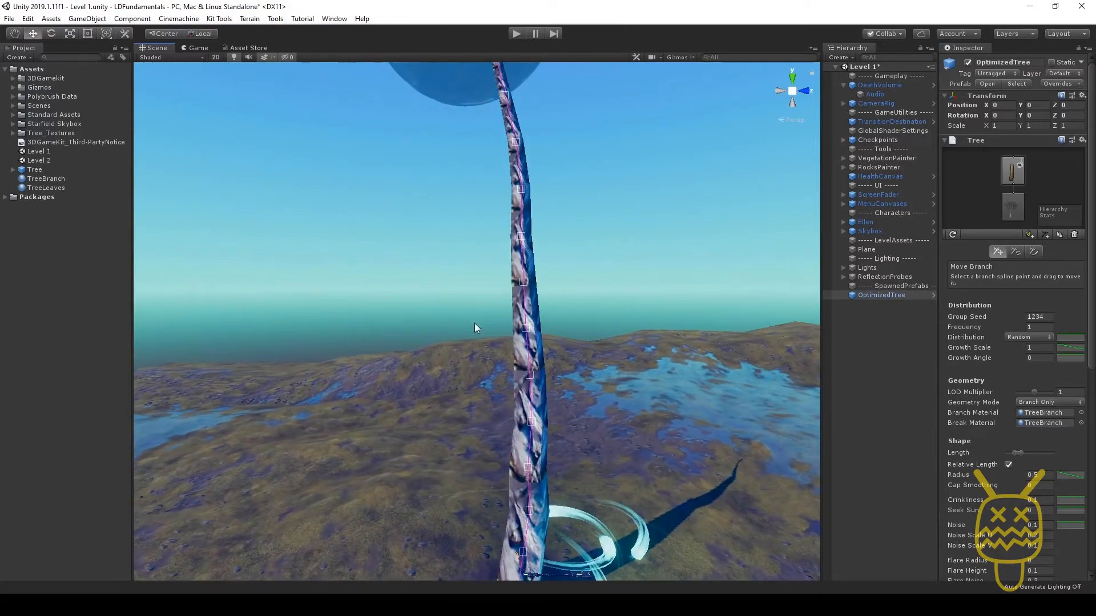
{"action": "left_click_drag", "start_coordinate": [445, 349], "coordinate": [822, 348], "text": "alt"}
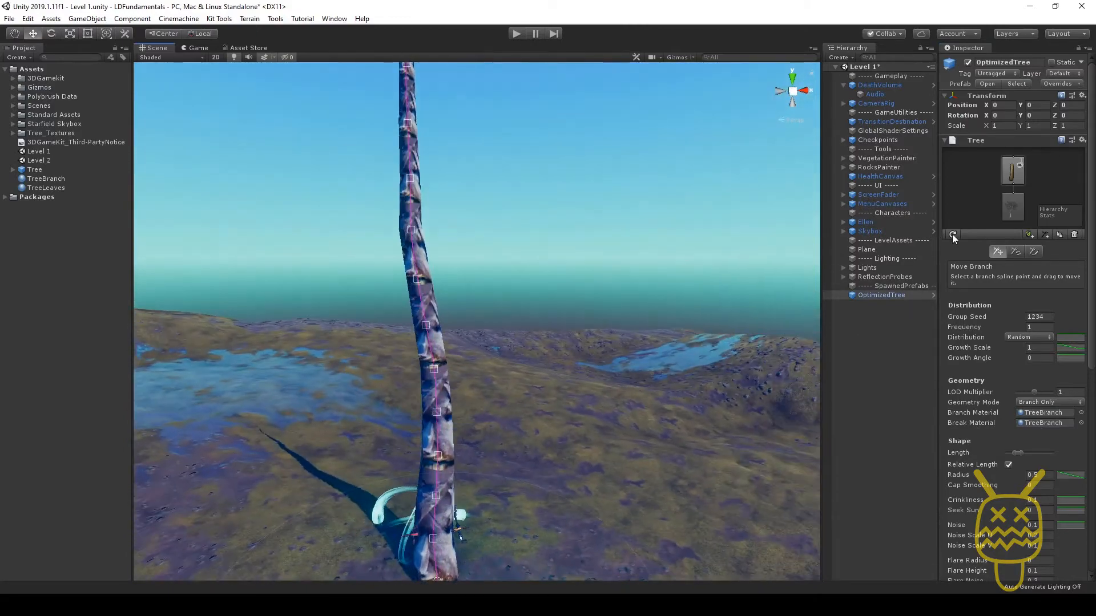
{"action": "left_click_drag", "start_coordinate": [404, 318], "coordinate": [470, 393], "text": "alt"}
{"action": "right_click_drag", "start_coordinate": [470, 389], "coordinate": [599, 392], "text": "alt"}
{"action": "middle_click_drag", "start_coordinate": [599, 392], "coordinate": [542, 382]}
{"action": "scroll", "coordinate": [539, 384], "scroll_direction": "down", "scroll_amount": 6}
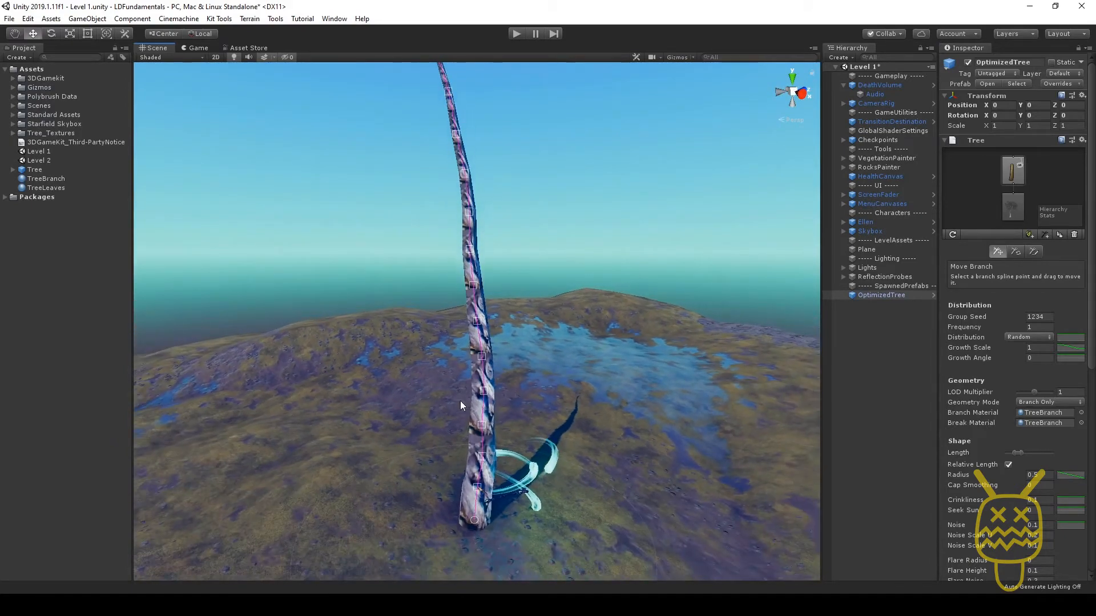
{"action": "scroll", "coordinate": [460, 401], "scroll_direction": "up", "scroll_amount": 4}
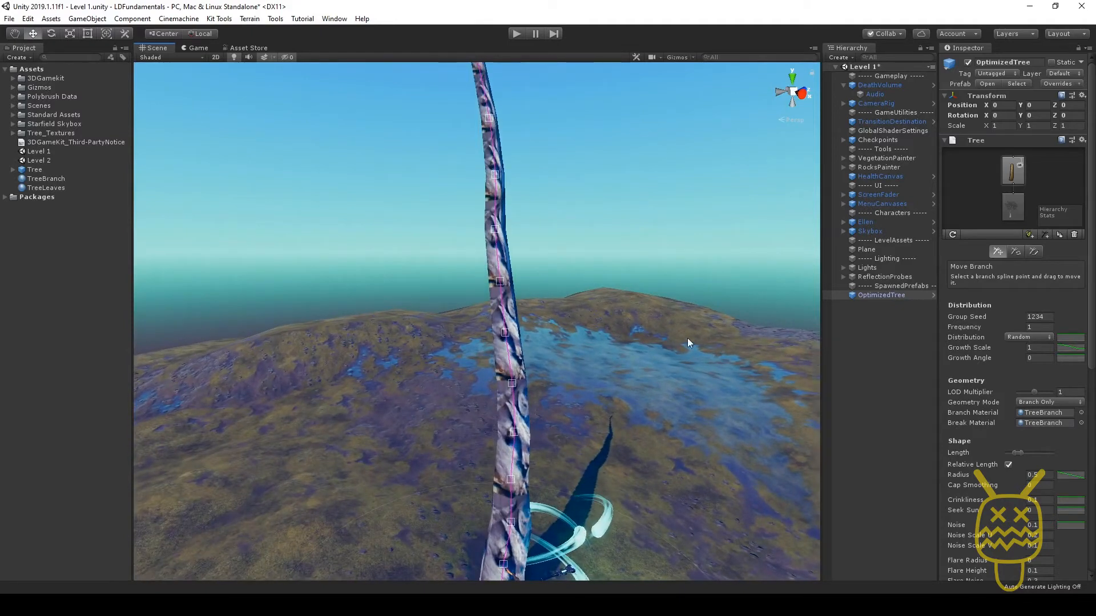
Replace the TreeBranch material's Base (RGB) Alpha (A) texture with BoxBreakable_Albedo
{"action": "left_click", "coordinate": [42, 179]}
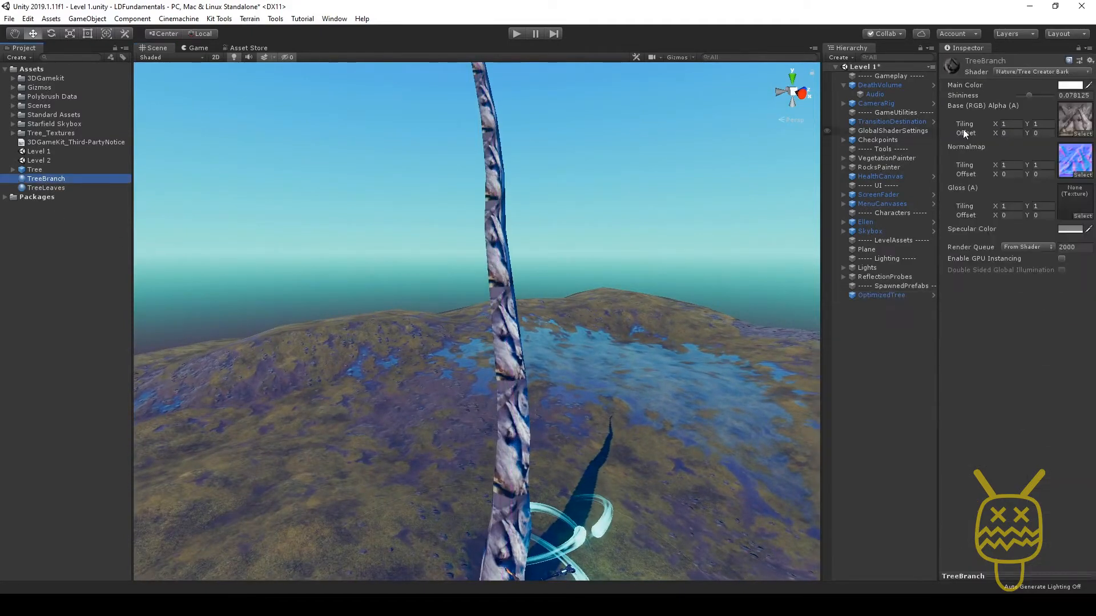
{"action": "left_click", "coordinate": [1081, 134]}
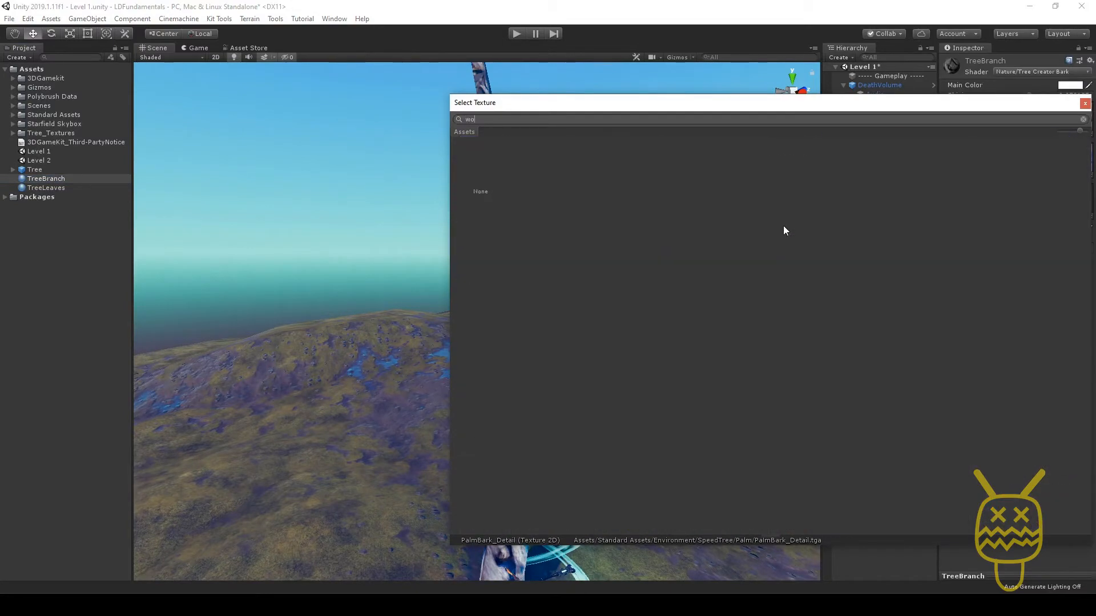
{"action": "type", "text": "br"}
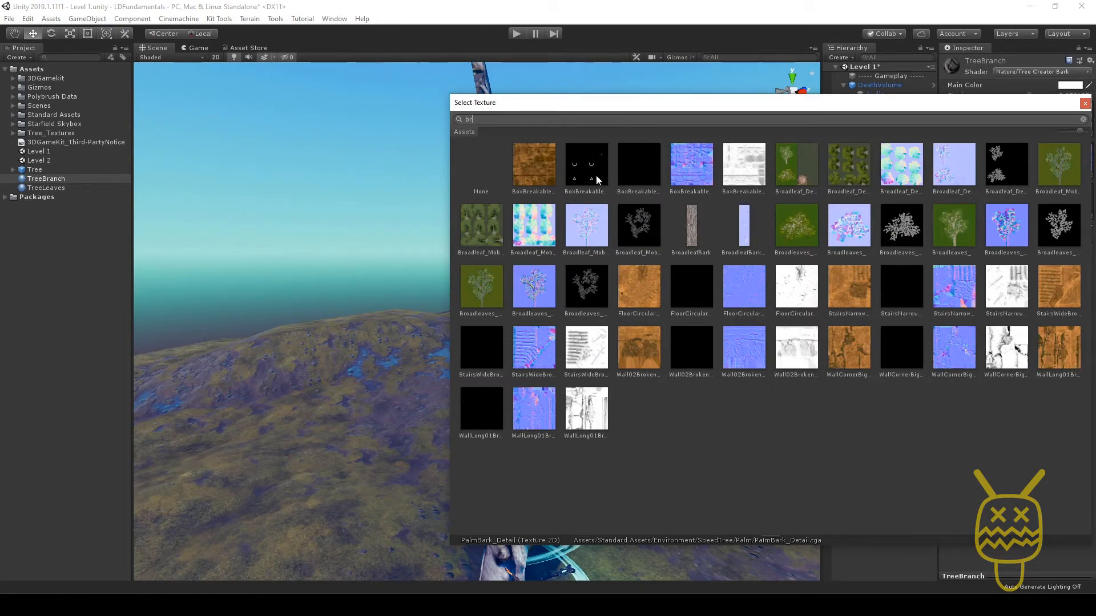
{"action": "left_click", "coordinate": [529, 162]}
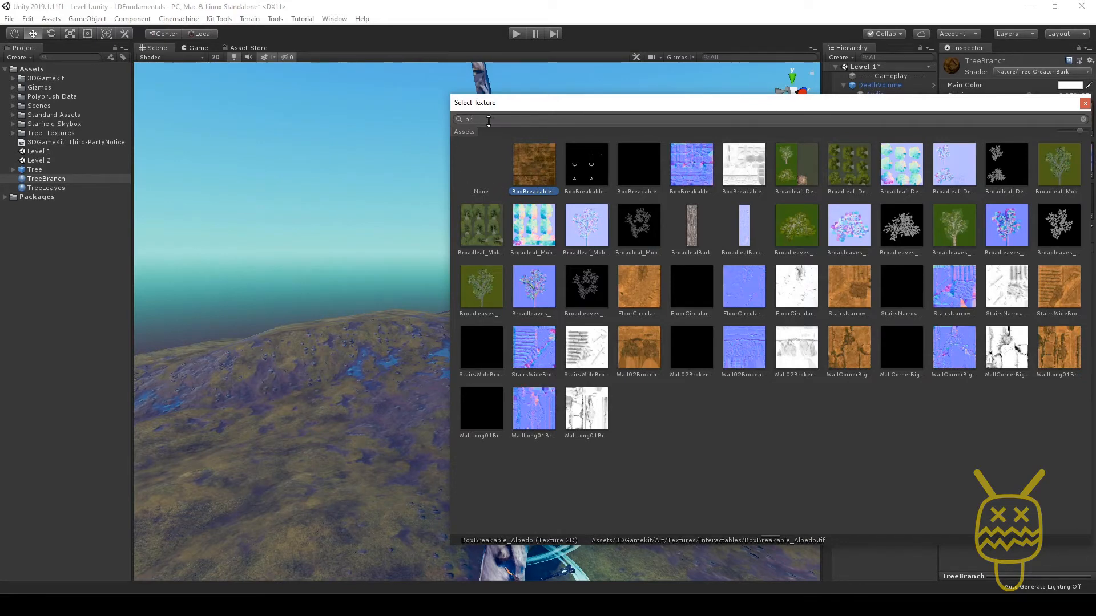
Search the textures for tree names and replace the TreeBranch material's Base (RGB) Alpha (A) texture with the brown Monument01 texture
{"action": "double_click", "coordinate": [472, 120]}
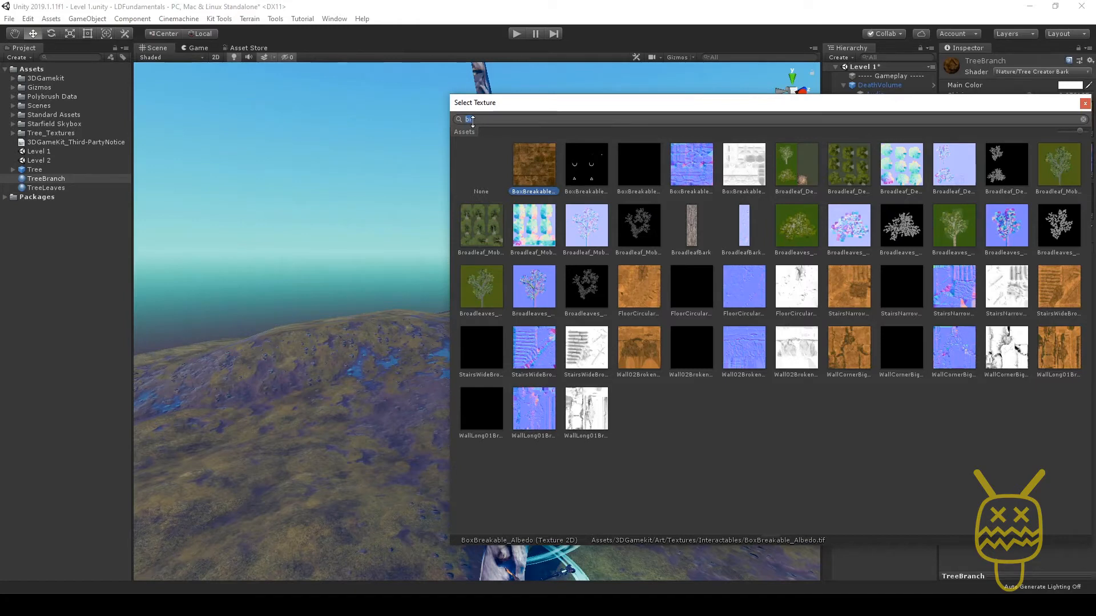
{"action": "type", "text": "tree"}
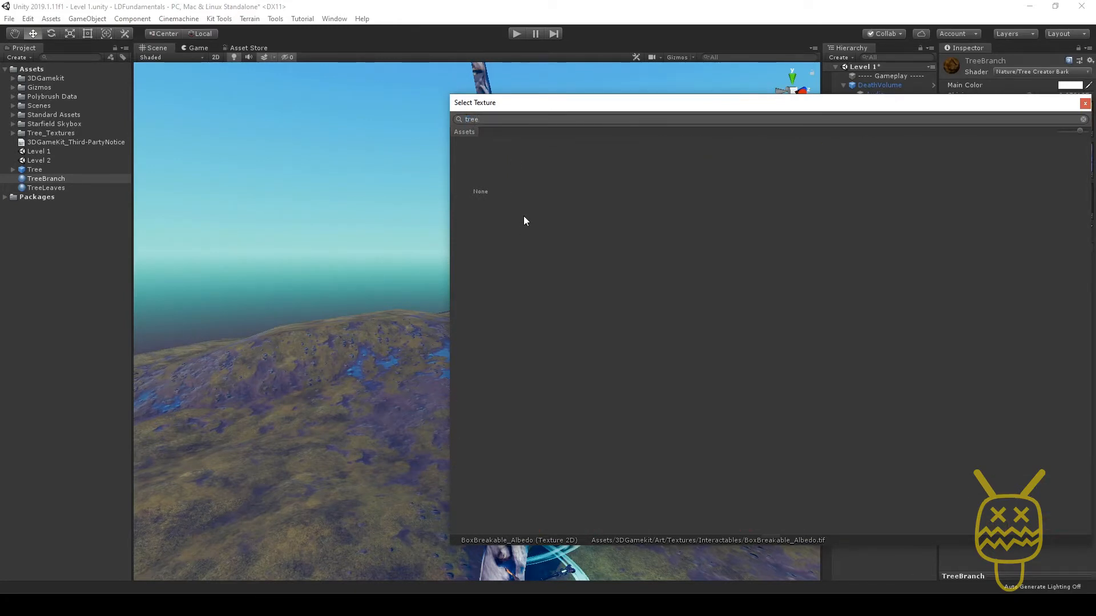
{"action": "key", "text": "BackSpace"}
{"action": "key", "text": "BackSpace"}
{"action": "key", "text": "BackSpace"}
{"action": "key", "text": "BackSpace"}
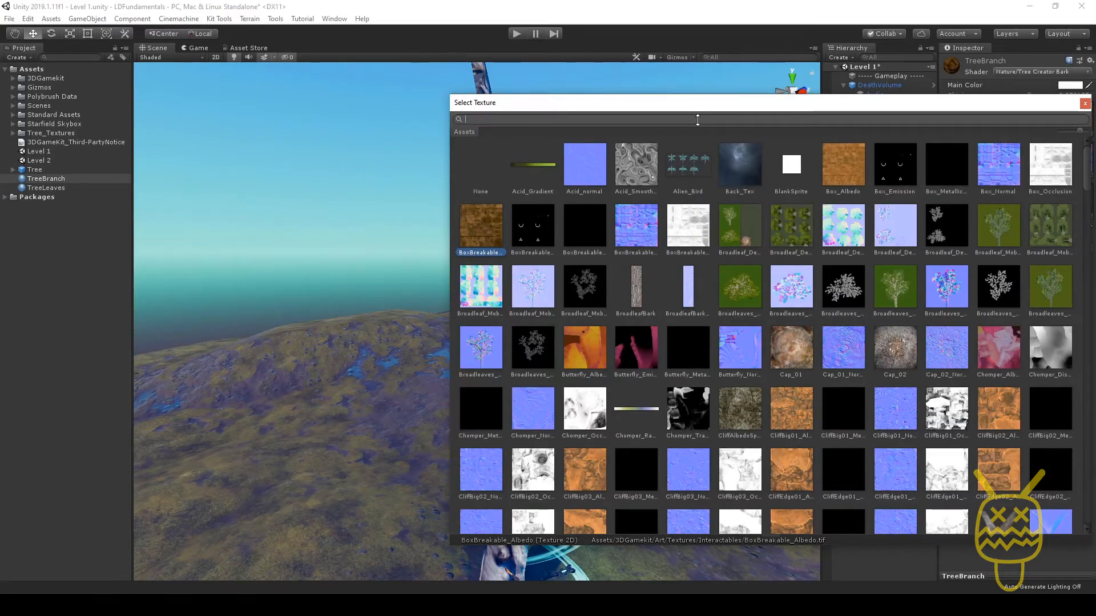
{"action": "type", "text": "t"}
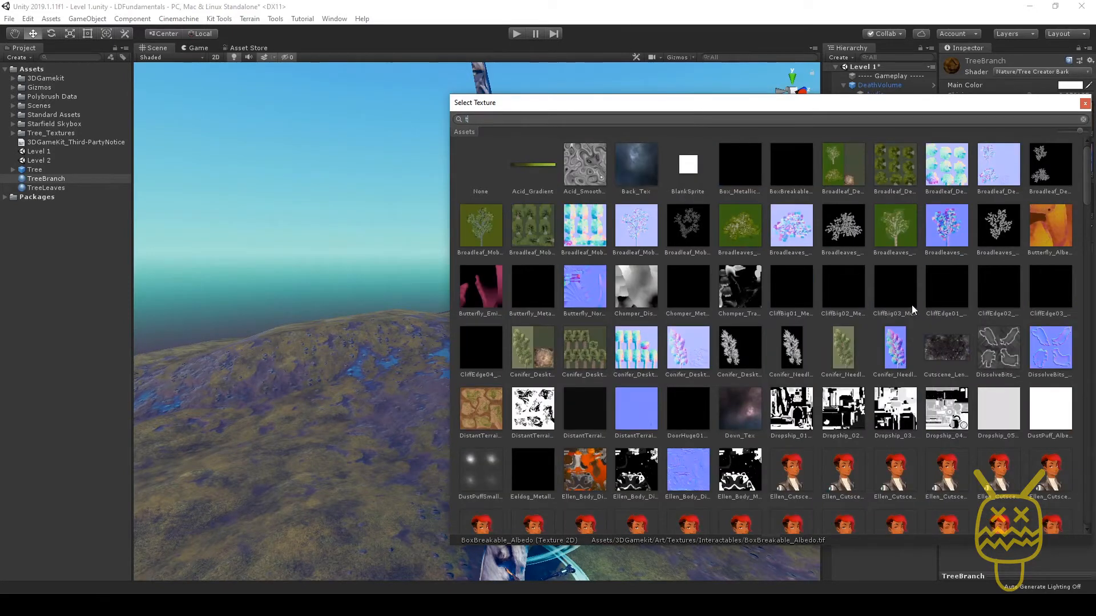
{"action": "scroll", "coordinate": [621, 308], "scroll_direction": "down", "scroll_amount": 5}
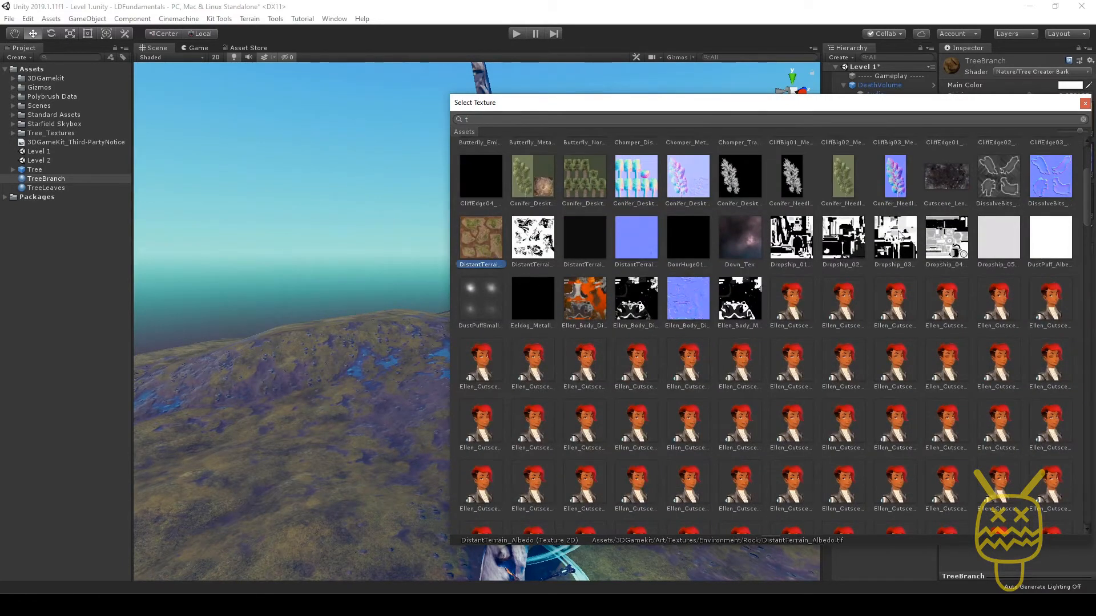
{"action": "left_click_drag", "start_coordinate": [1079, 237], "coordinate": [1084, 305]}
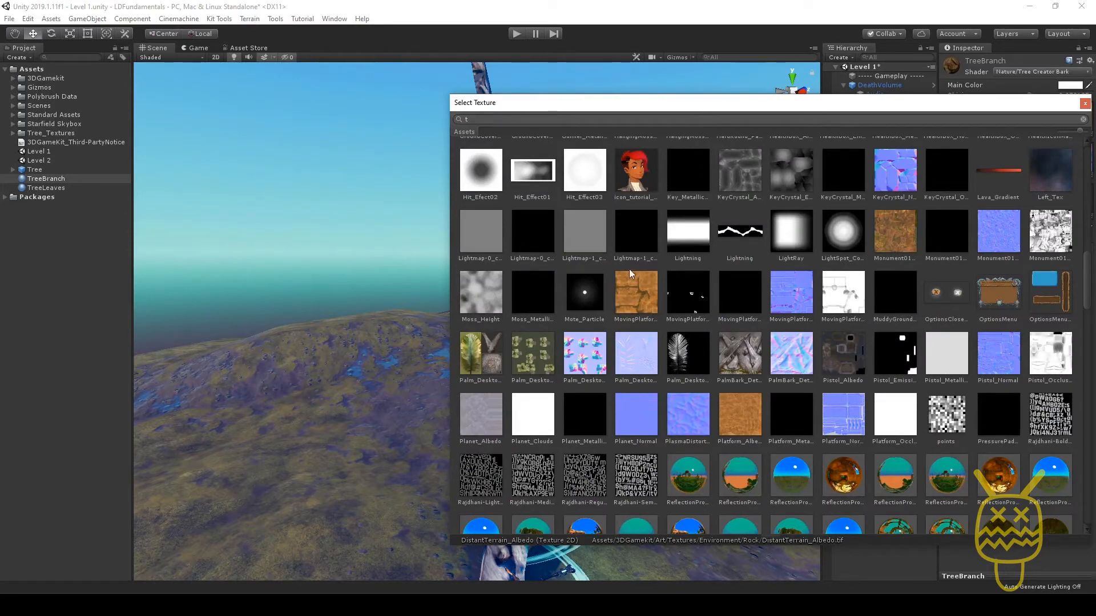
{"action": "double_click", "coordinate": [899, 229]}
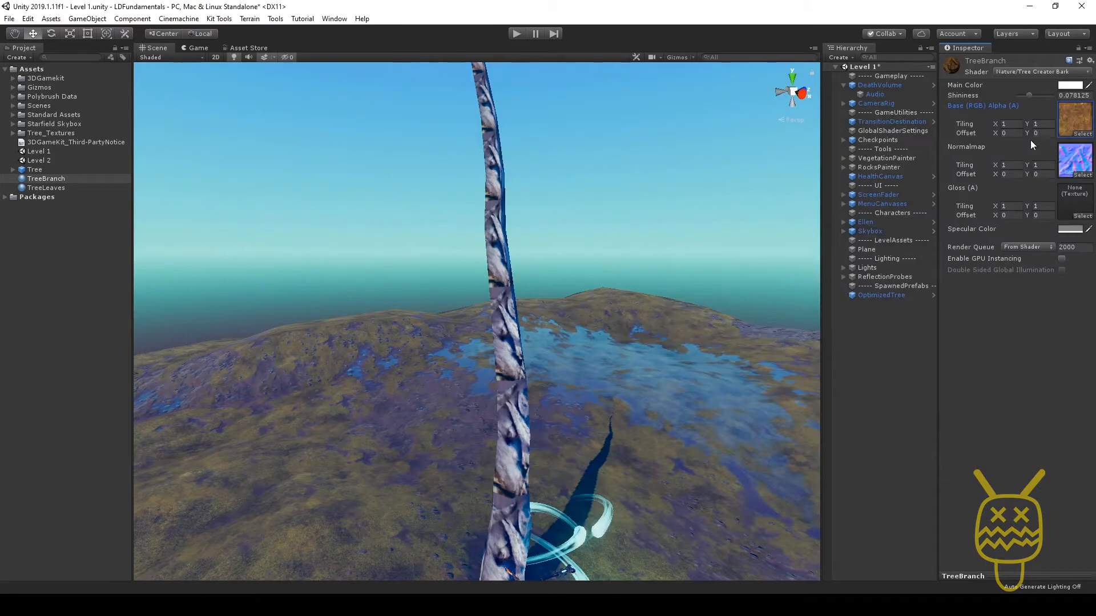
Recompute the OptimizedTree with the updated TreeBranch material and examine the bark along the trunk from several sides
{"action": "left_click", "coordinate": [888, 297]}
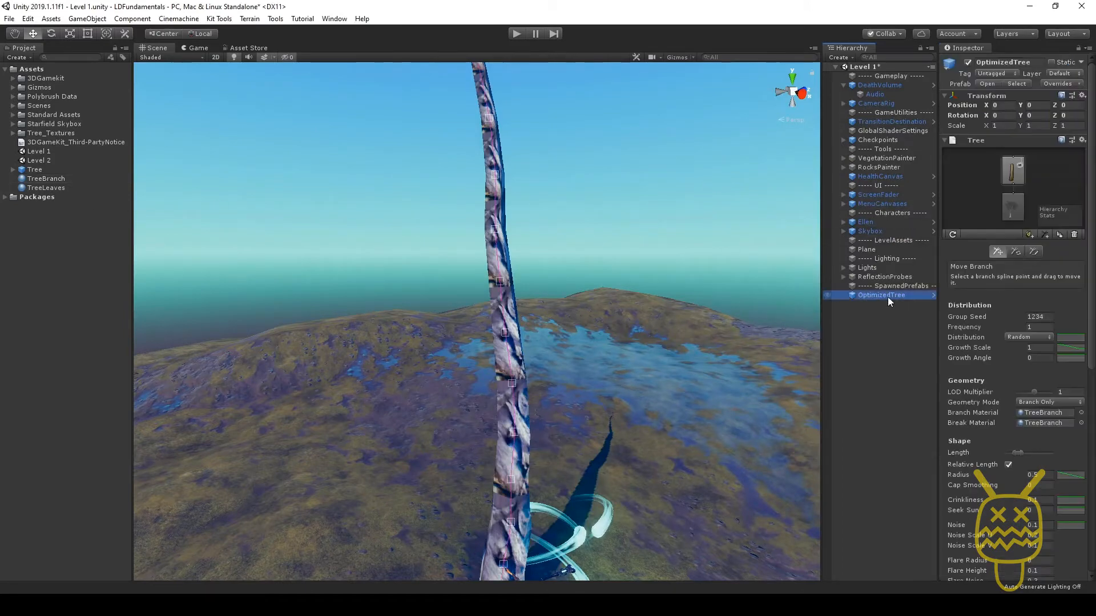
{"action": "left_click", "coordinate": [953, 235]}
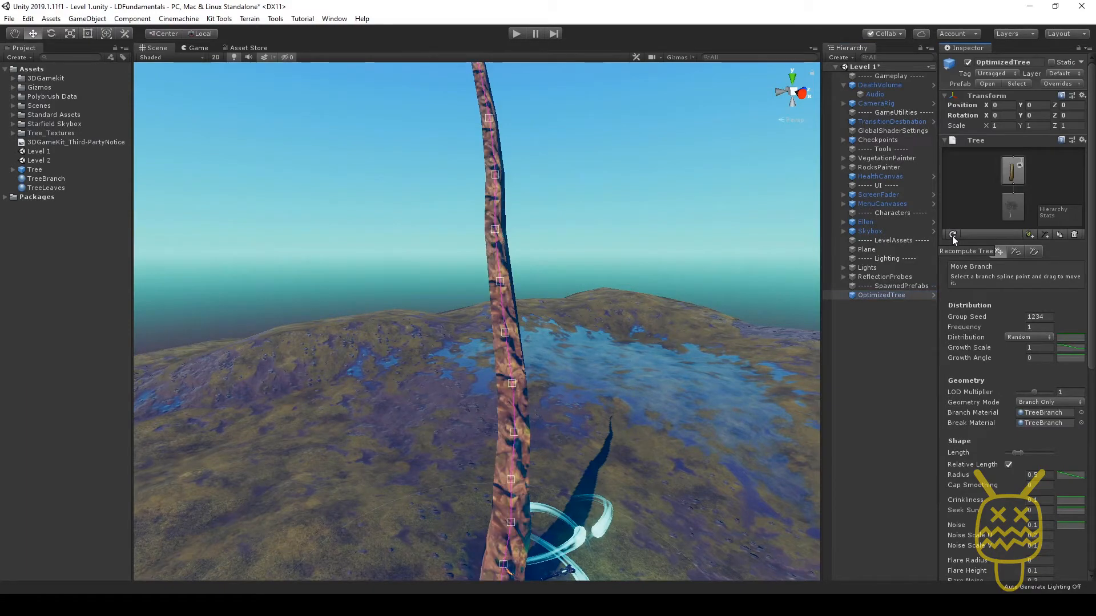
{"action": "right_click_drag", "start_coordinate": [379, 394], "coordinate": [351, 391]}
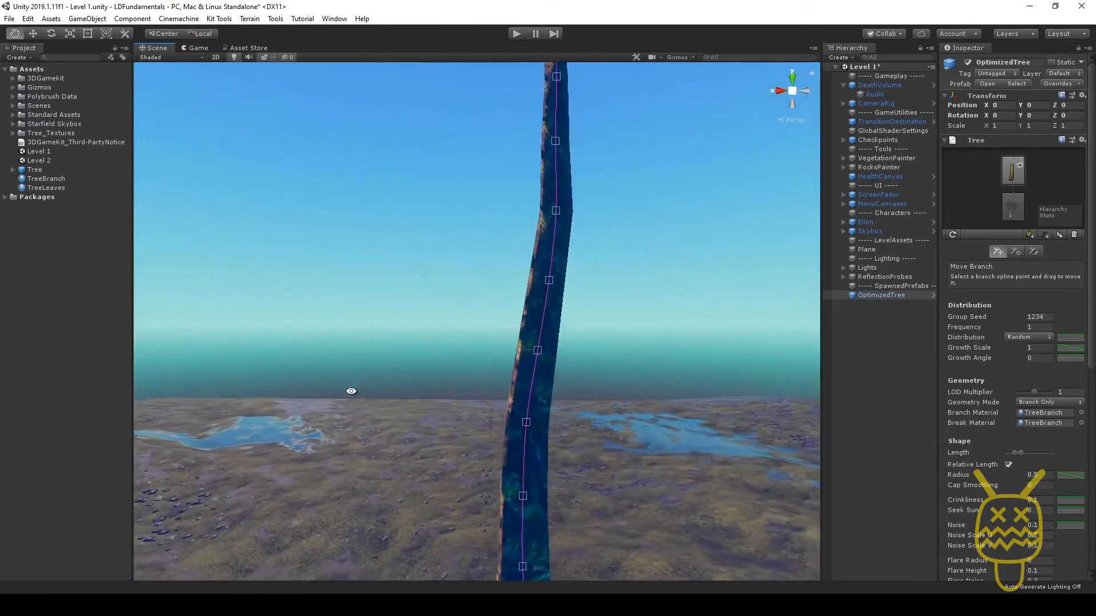
{"action": "left_click_drag", "start_coordinate": [351, 391], "coordinate": [677, 391], "text": "alt"}
{"action": "right_click_drag", "start_coordinate": [677, 392], "coordinate": [553, 484], "text": "alt"}
{"action": "middle_click_drag", "start_coordinate": [553, 484], "coordinate": [621, 475]}
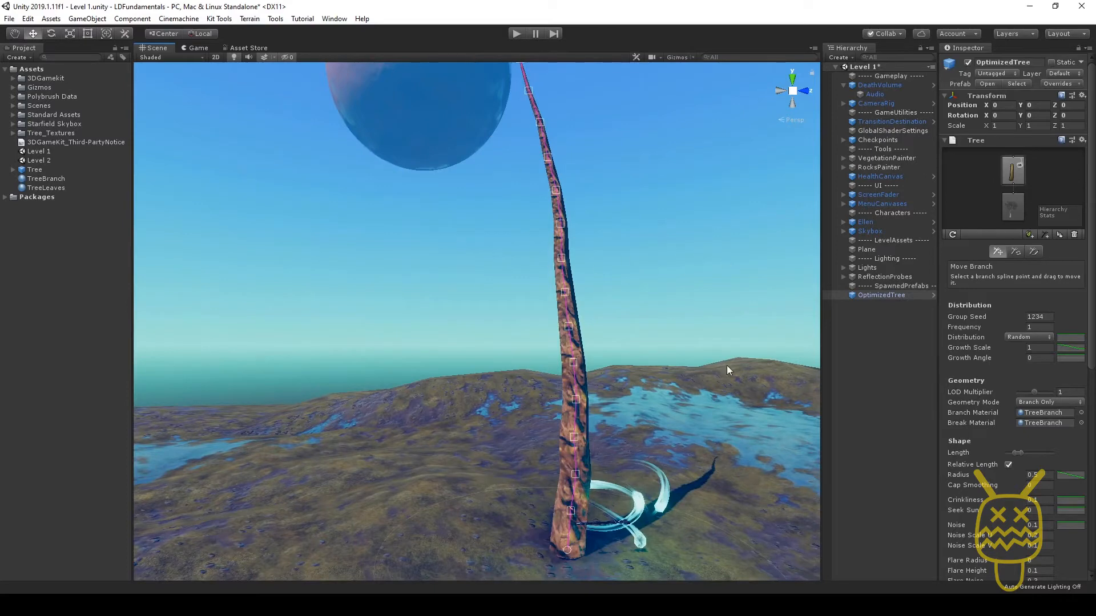
{"action": "middle_click_drag", "start_coordinate": [553, 263], "coordinate": [573, 367]}
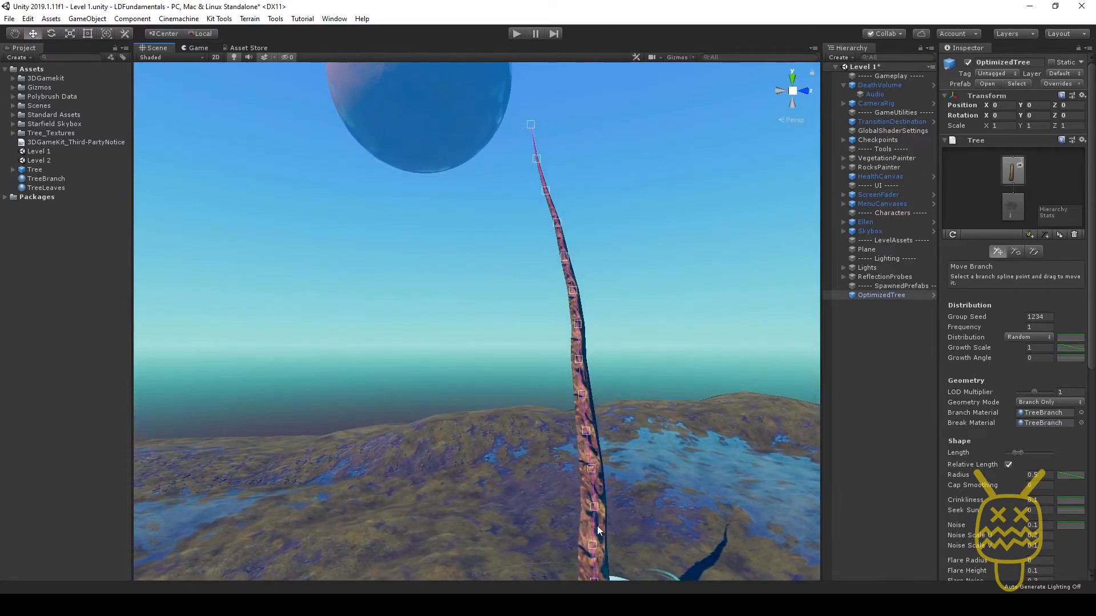
{"action": "left_click_drag", "start_coordinate": [413, 343], "coordinate": [519, 359], "text": "alt"}
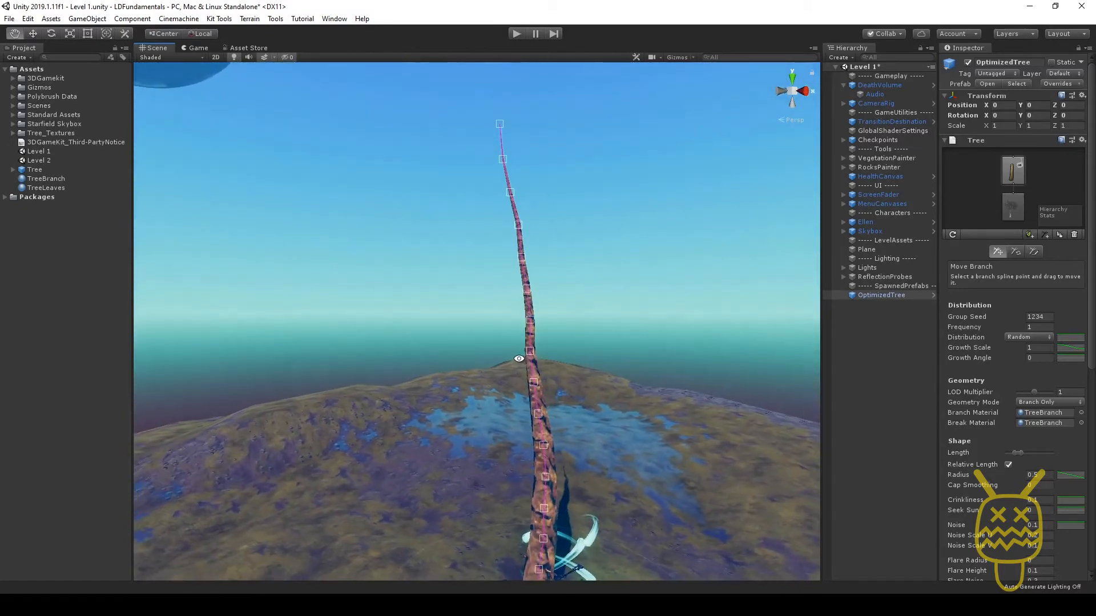
Set the Group Seed of the OptimizedTree's trunk branch group to 1232
{"action": "left_click", "coordinate": [985, 316]}
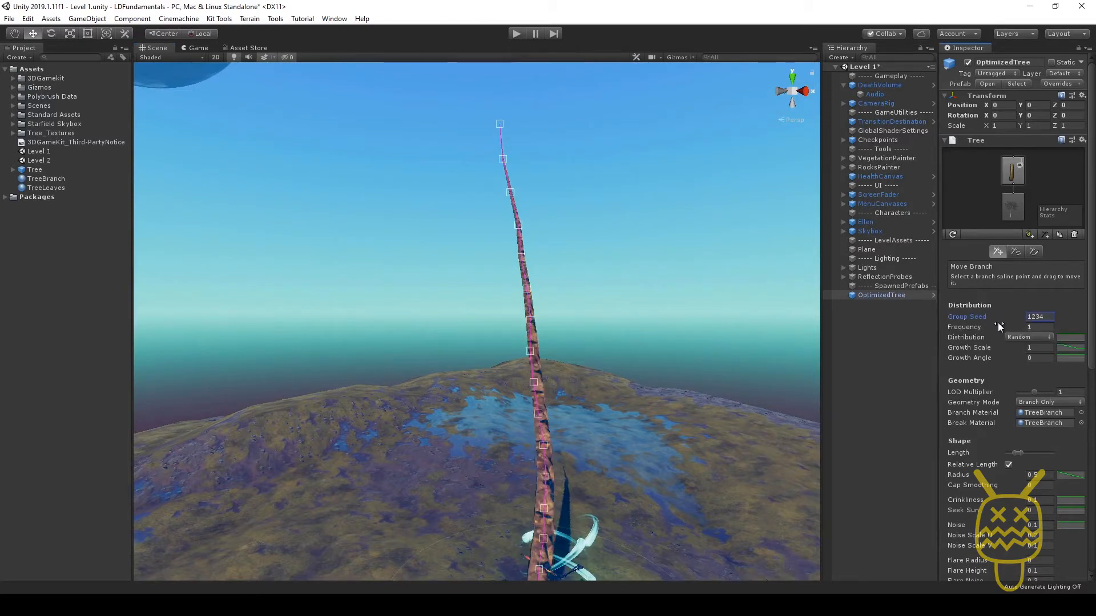
{"action": "left_click", "coordinate": [1049, 318]}
{"action": "key", "text": "BackSpace"}
{"action": "type", "text": "2"}
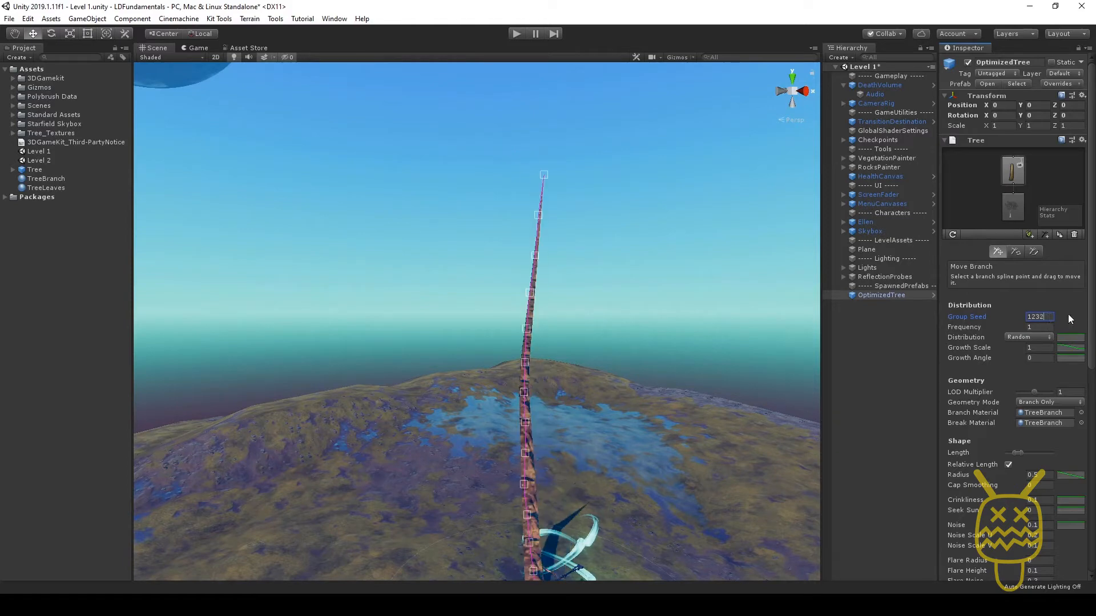
Bend the upper trunk sideways by moving its four topmost spline points with Move Branch
{"action": "left_click_drag", "start_coordinate": [594, 379], "coordinate": [469, 487], "text": "alt"}
{"action": "middle_click_drag", "start_coordinate": [469, 487], "coordinate": [469, 439]}
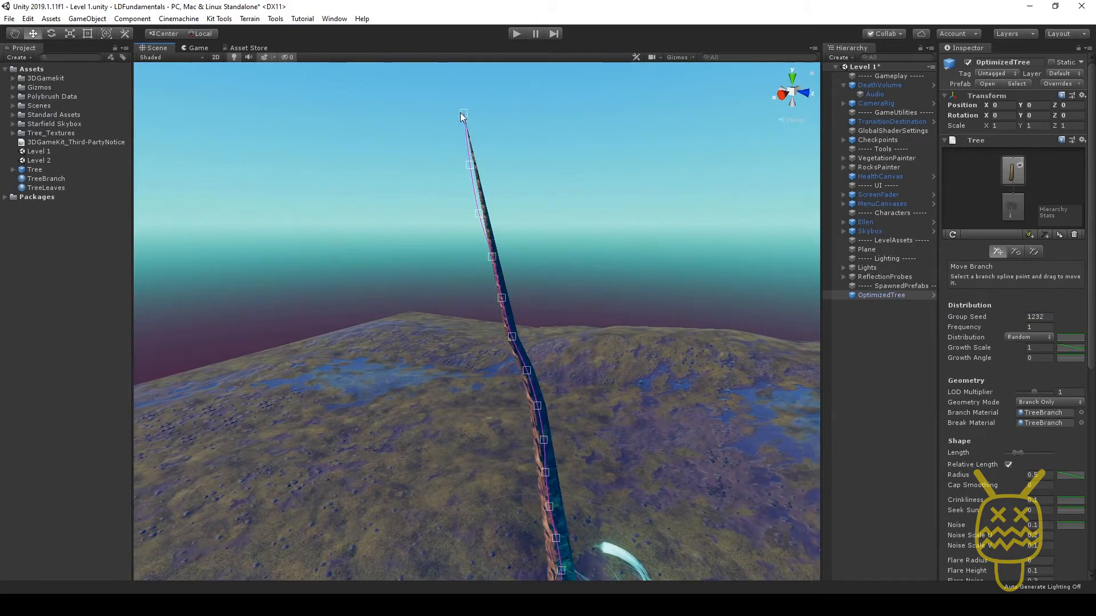
{"action": "left_click_drag", "start_coordinate": [461, 113], "coordinate": [404, 130]}
{"action": "left_click_drag", "start_coordinate": [471, 164], "coordinate": [434, 173]}
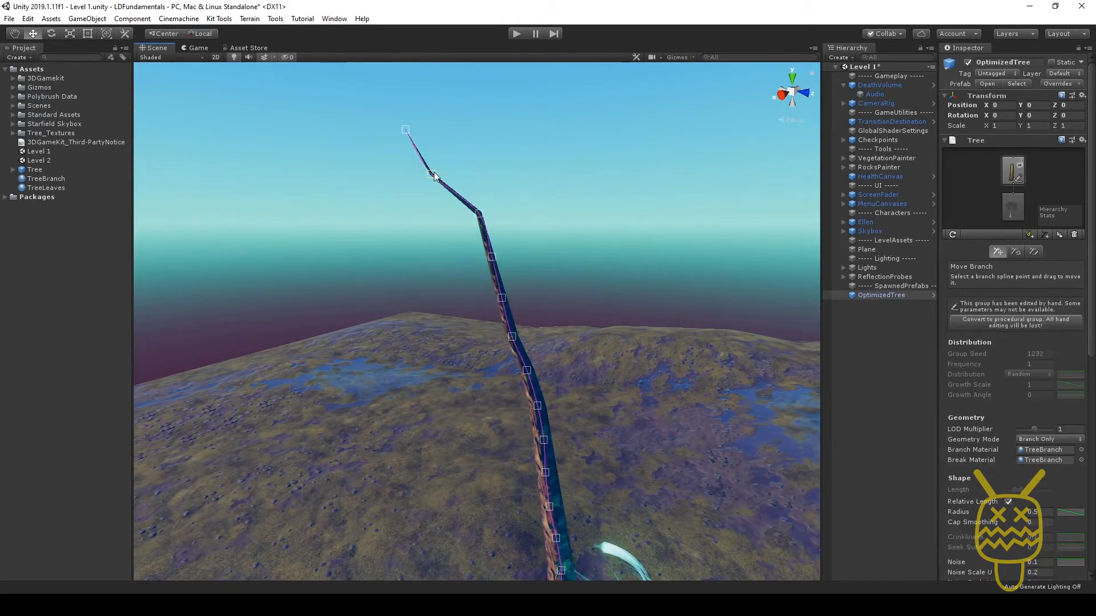
{"action": "left_click_drag", "start_coordinate": [478, 213], "coordinate": [441, 227]}
{"action": "left_click_drag", "start_coordinate": [491, 256], "coordinate": [483, 266]}
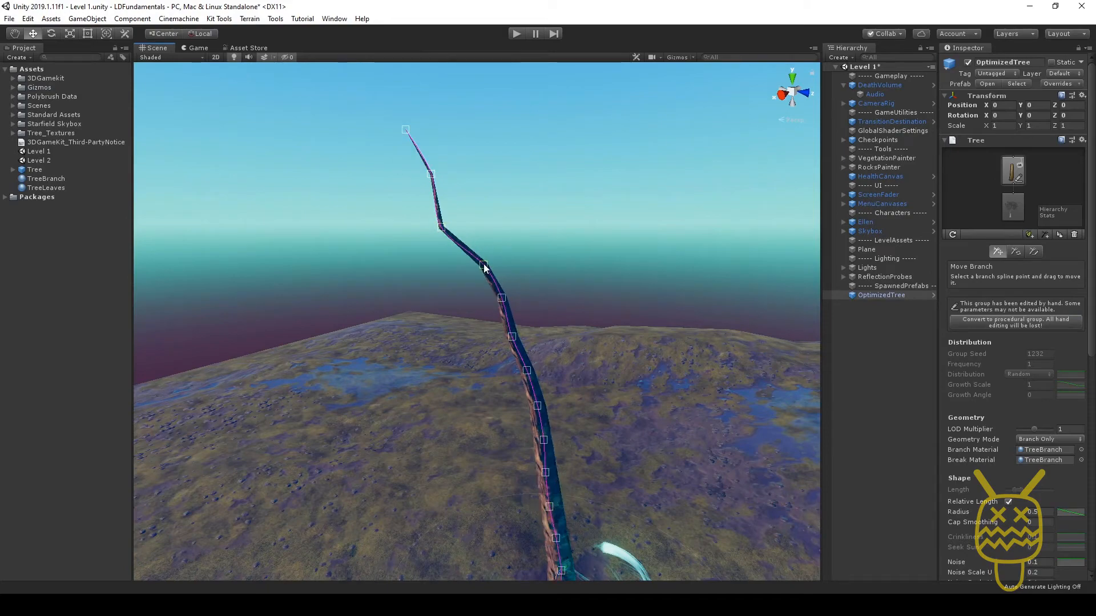
Kink the middle of the trunk by shifting three neighbouring spline points slightly against the lean of the upper trunk
{"action": "left_click_drag", "start_coordinate": [584, 327], "coordinate": [592, 246], "text": "alt"}
{"action": "middle_click_drag", "start_coordinate": [523, 452], "coordinate": [520, 329]}
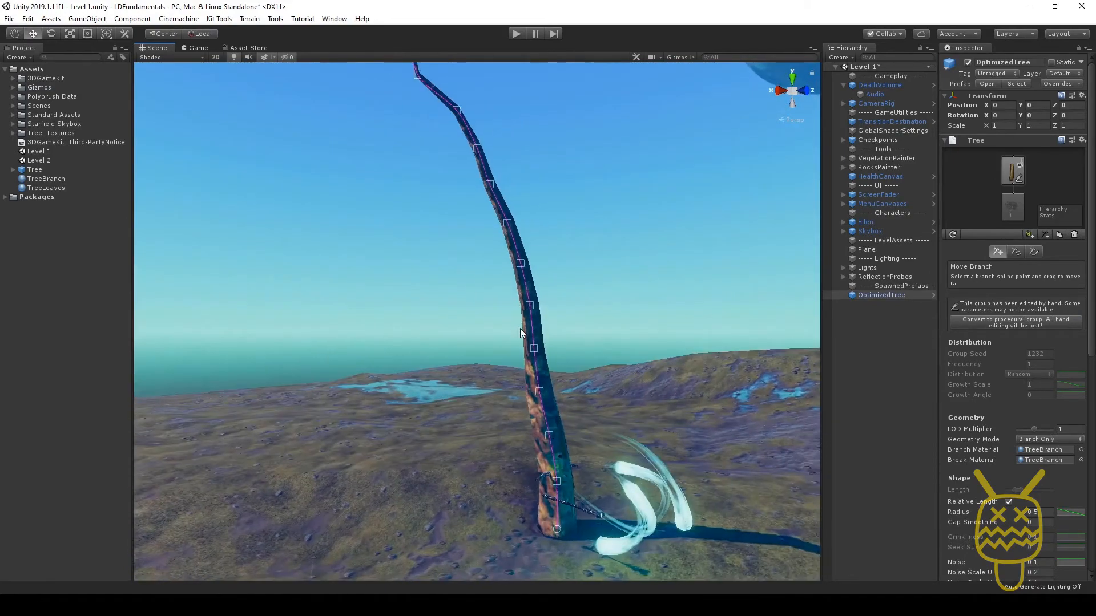
{"action": "left_click_drag", "start_coordinate": [521, 263], "coordinate": [542, 256]}
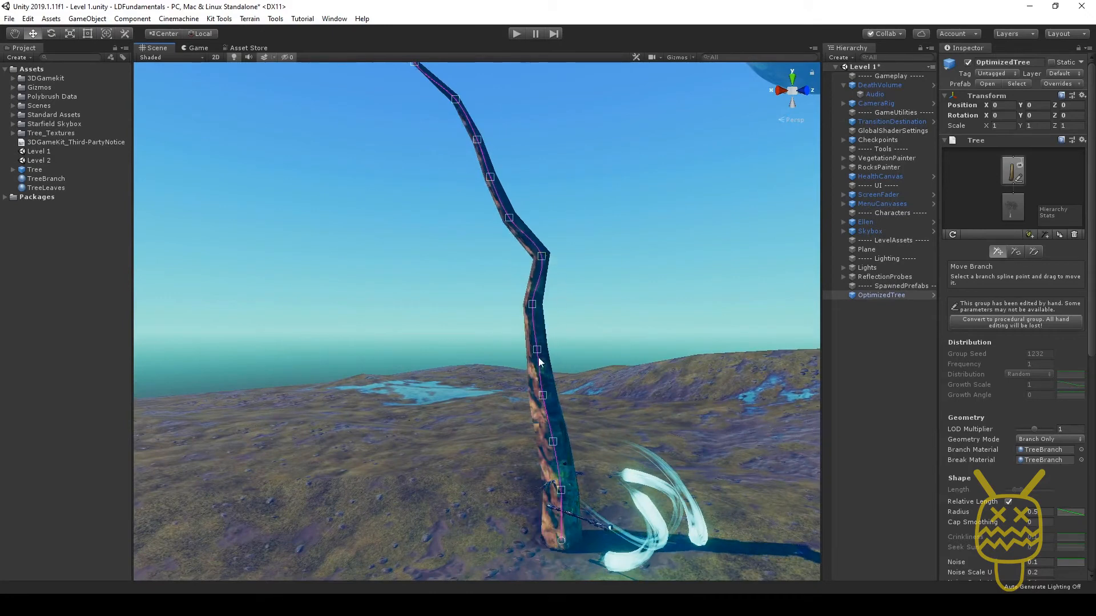
{"action": "left_click_drag", "start_coordinate": [533, 305], "coordinate": [542, 304]}
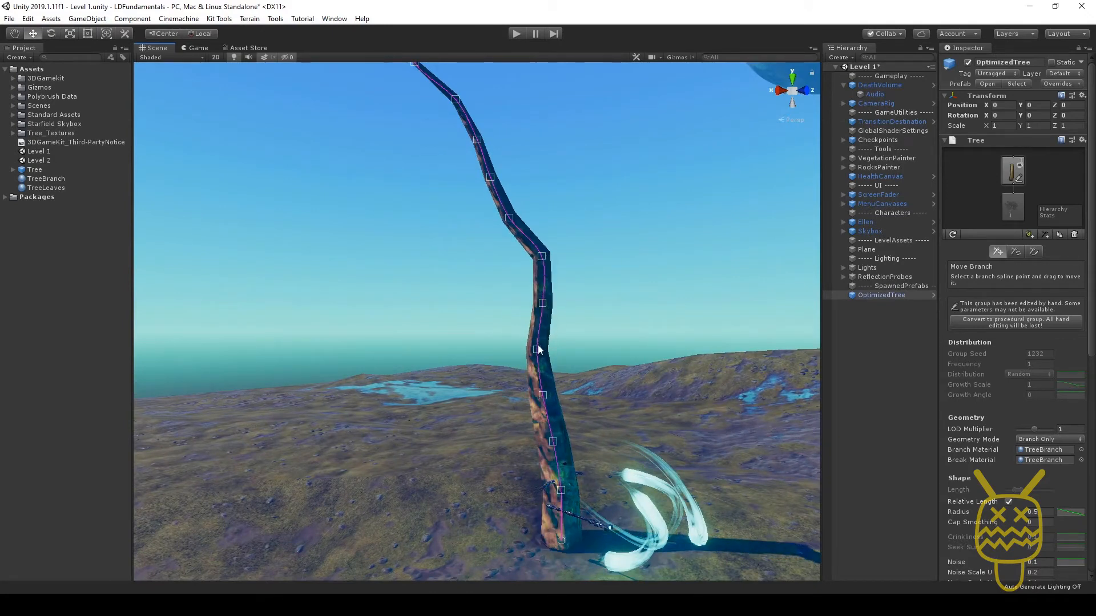
{"action": "left_click_drag", "start_coordinate": [536, 349], "coordinate": [546, 351]}
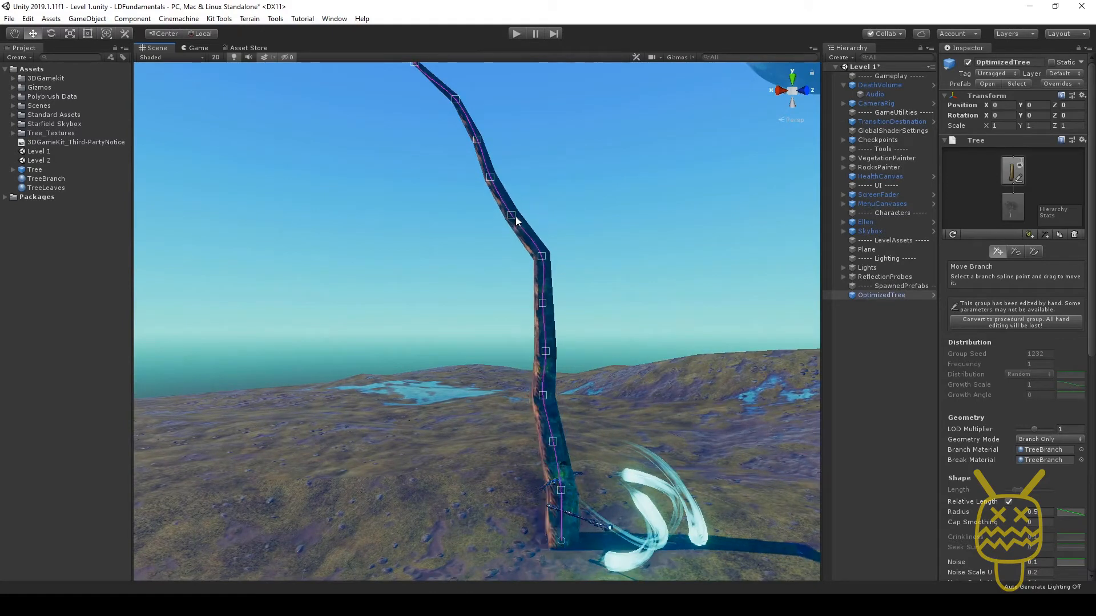
Add a child branch group to the OptimizedTree's trunk
{"action": "left_click_drag", "start_coordinate": [508, 238], "coordinate": [465, 303], "text": "alt"}
{"action": "middle_click_drag", "start_coordinate": [523, 252], "coordinate": [617, 317]}
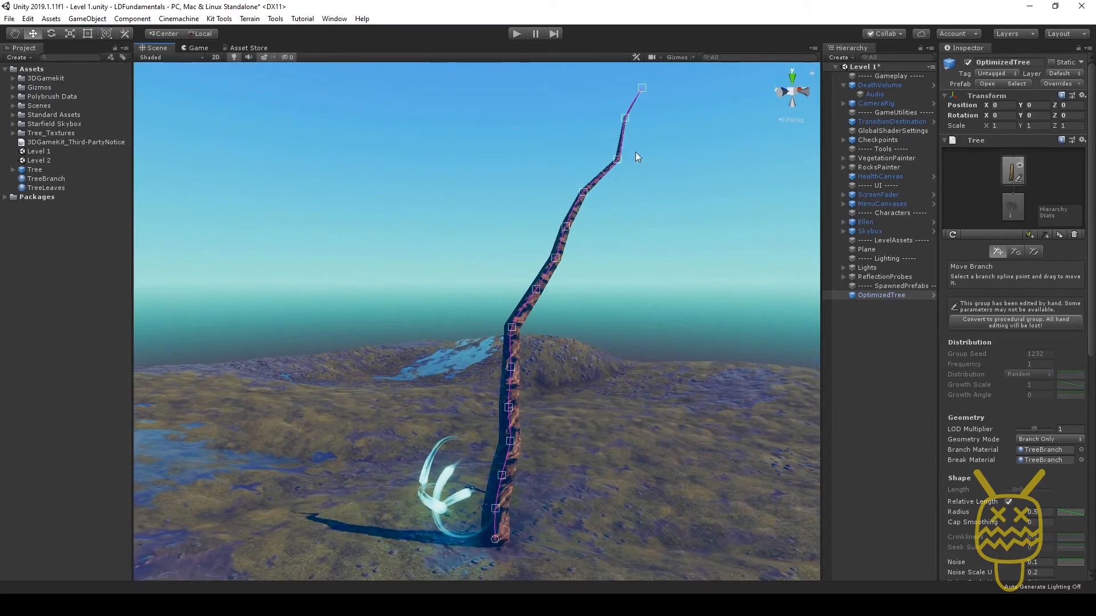
{"action": "left_click", "coordinate": [1046, 236]}
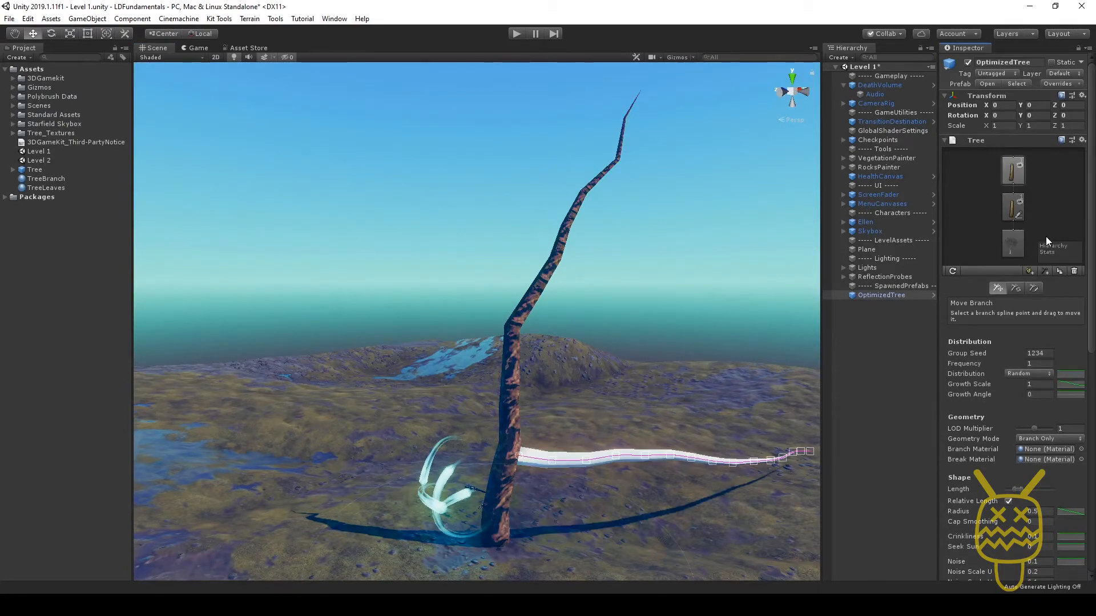
{"action": "middle_click_drag", "start_coordinate": [680, 410], "coordinate": [448, 284]}
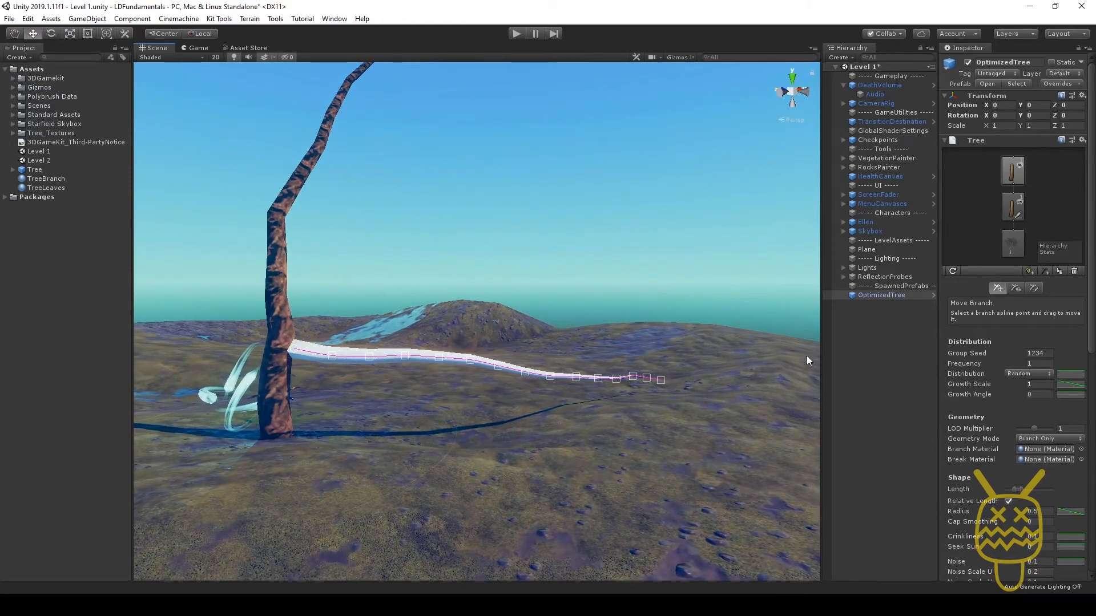
Activate Rotate Branch for the new branch group, keeping the OptimizedTree selected
{"action": "left_click", "coordinate": [1016, 288]}
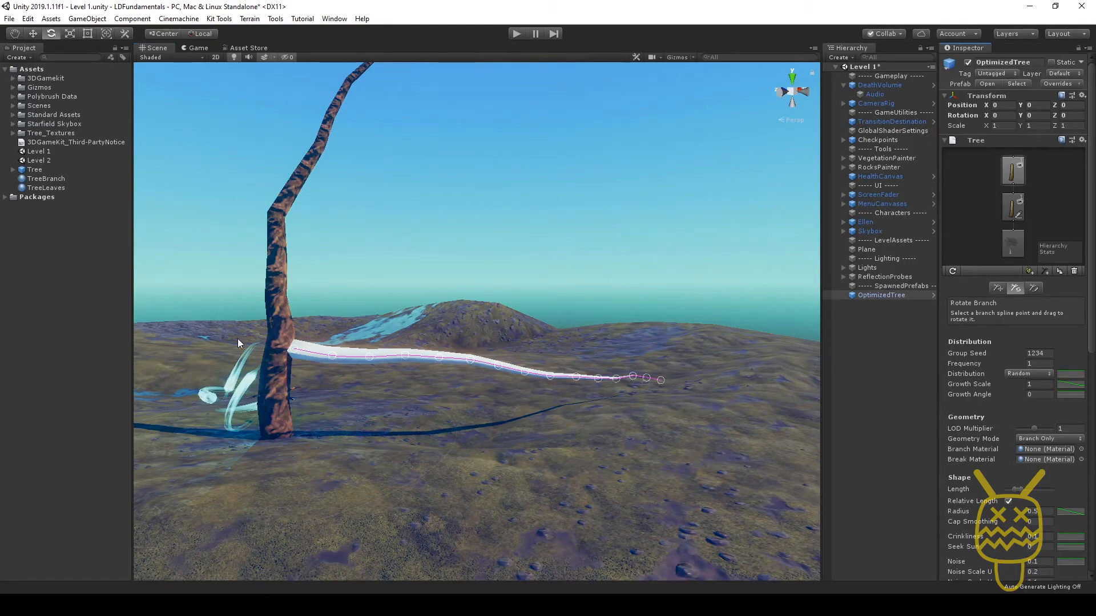
{"action": "left_click_drag", "start_coordinate": [237, 338], "coordinate": [292, 339], "text": "alt"}
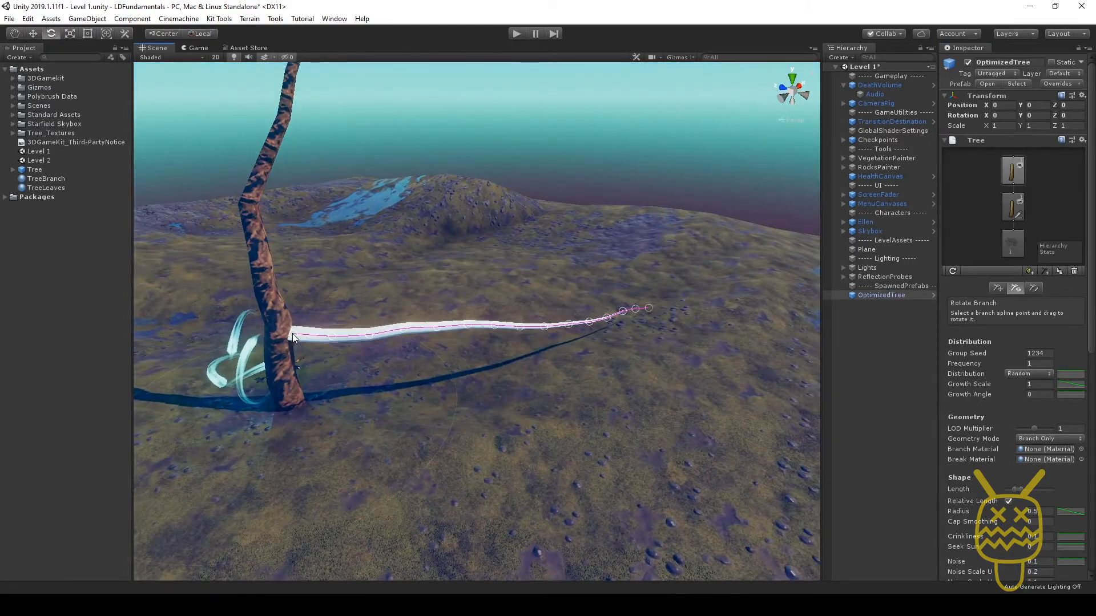
{"action": "left_click", "coordinate": [272, 359]}
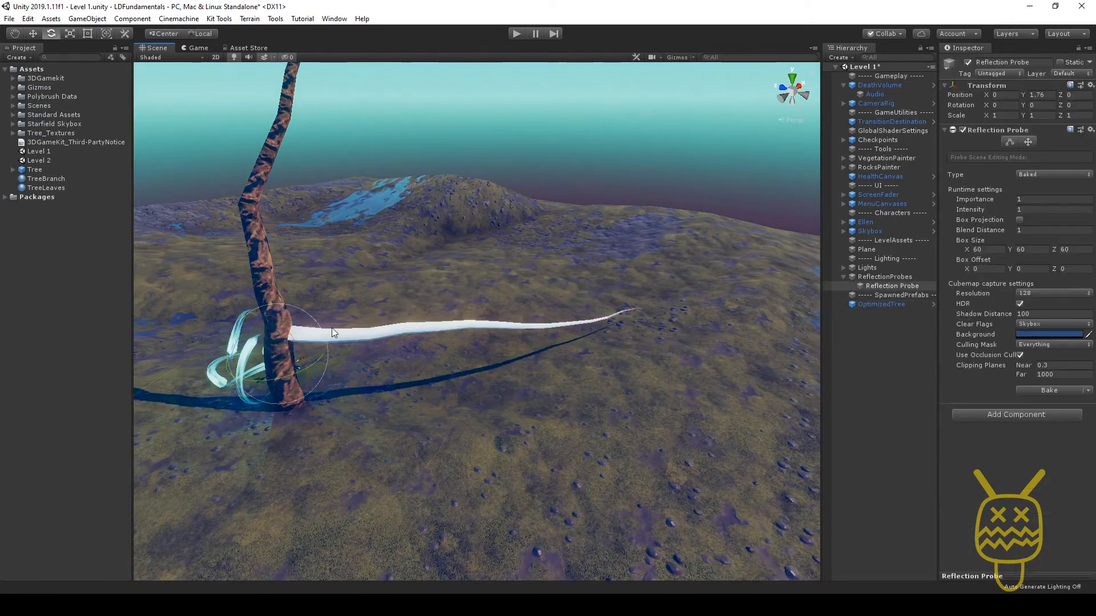
{"action": "left_click", "coordinate": [904, 304]}
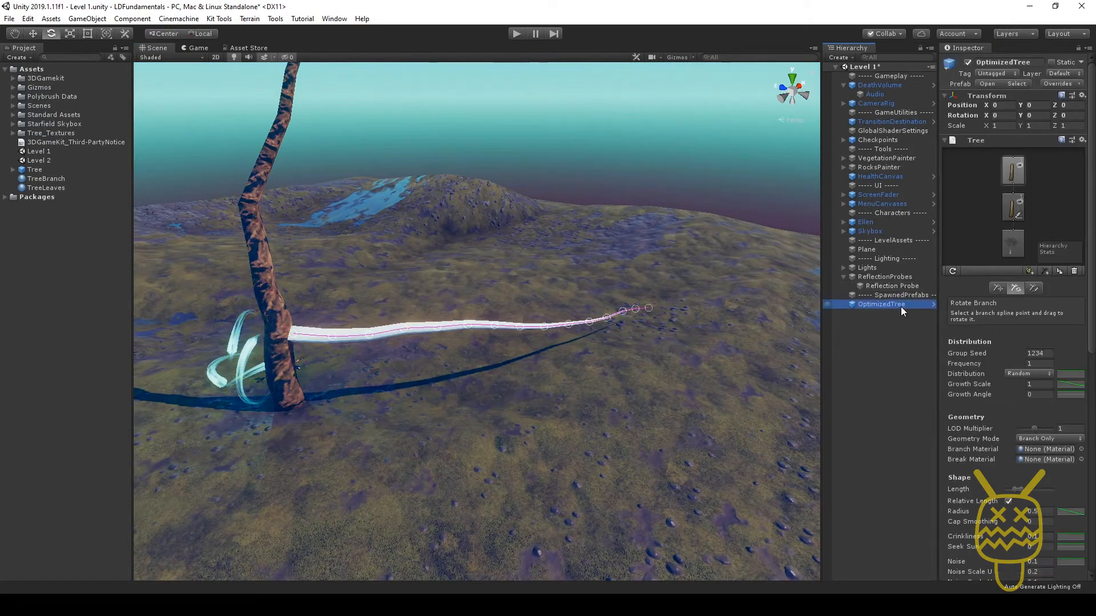
Vary the new branch's placement on the trunk by setting its Group Seed to 1216
{"action": "scroll", "coordinate": [991, 402], "scroll_direction": "down", "scroll_amount": 5}
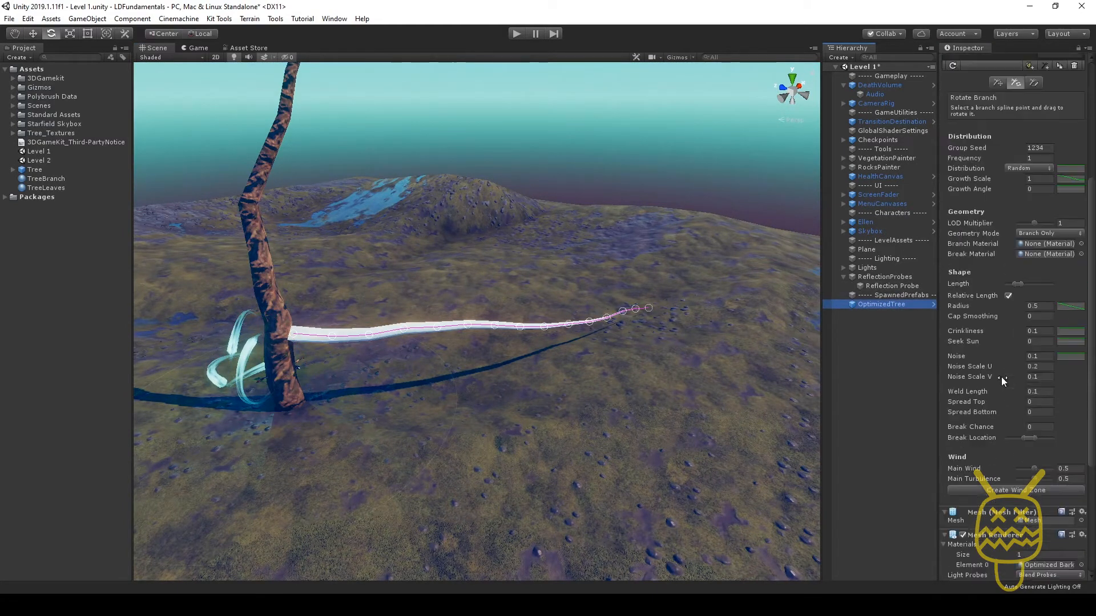
{"action": "left_click", "coordinate": [1037, 148]}
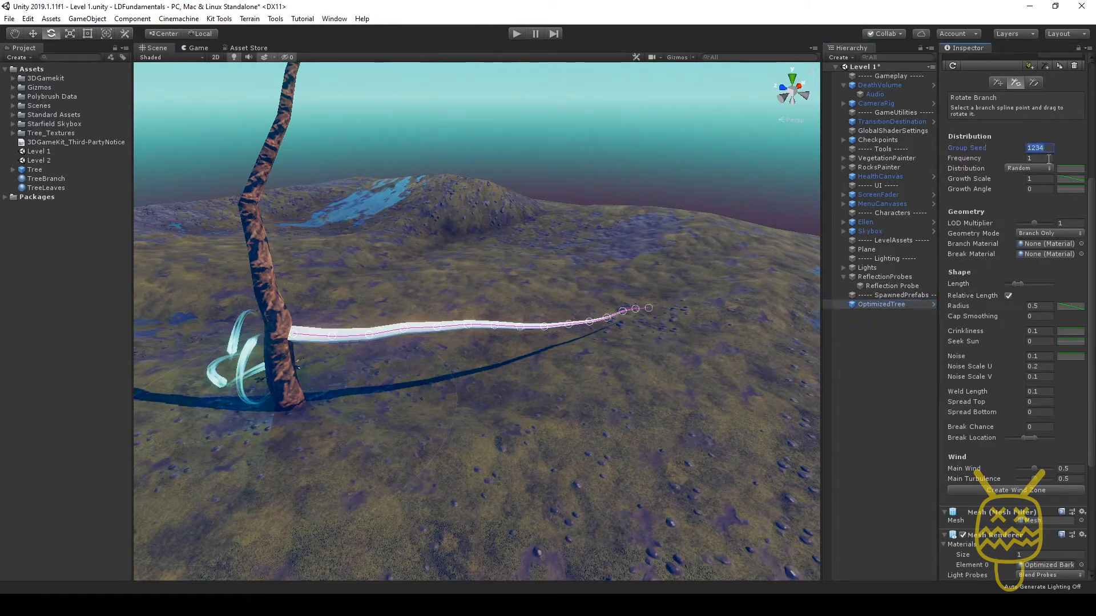
{"action": "left_click_drag", "start_coordinate": [962, 148], "coordinate": [963, 147]}
{"action": "left_click_drag", "start_coordinate": [354, 220], "coordinate": [457, 249], "text": "alt"}
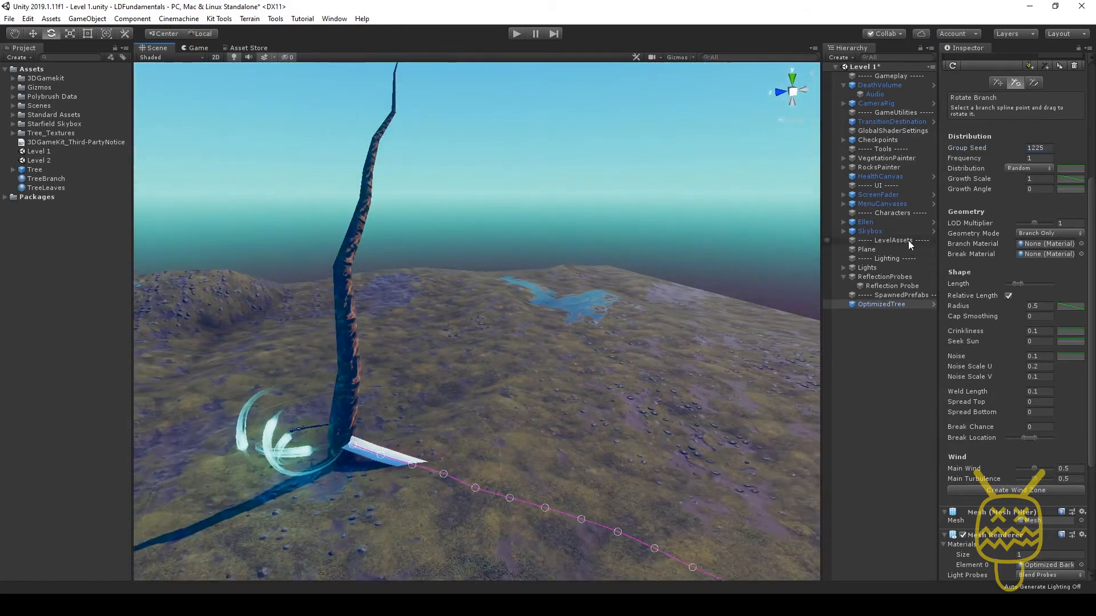
{"action": "left_click", "coordinate": [967, 146]}
{"action": "left_click_drag", "start_coordinate": [967, 147], "coordinate": [961, 149]}
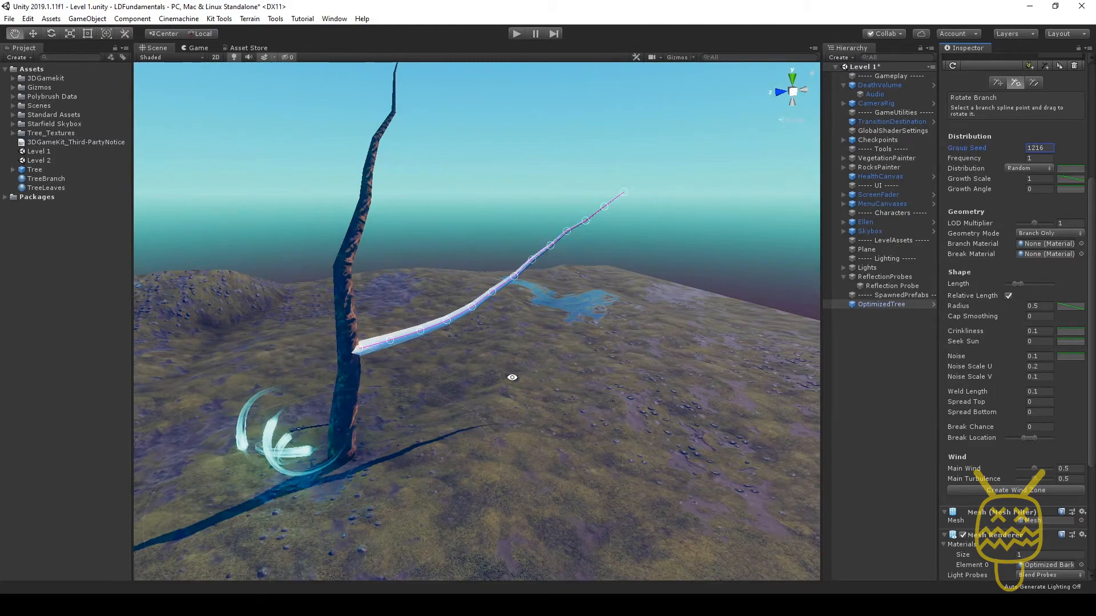
{"action": "left_click_drag", "start_coordinate": [506, 384], "coordinate": [436, 362], "text": "alt"}
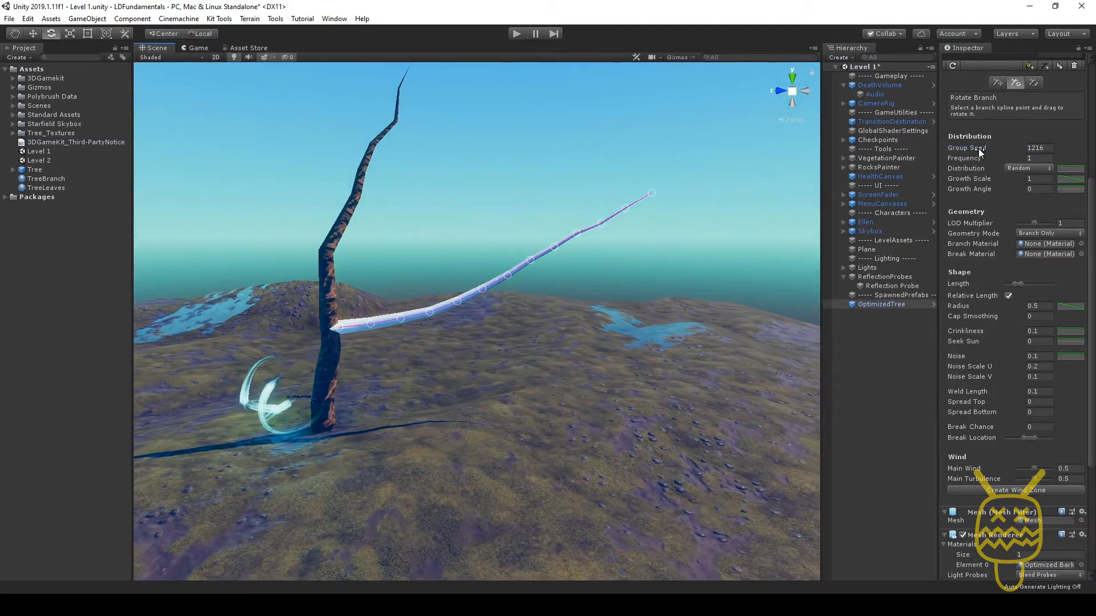
Set the new branch group's Growth Scale to 0.75 and its Growth Angle to 0.3
{"action": "left_click_drag", "start_coordinate": [964, 178], "coordinate": [1002, 184]}
{"action": "left_click_drag", "start_coordinate": [975, 181], "coordinate": [967, 181]}
{"action": "left_click_drag", "start_coordinate": [964, 189], "coordinate": [971, 192]}
{"action": "left_click_drag", "start_coordinate": [571, 229], "coordinate": [620, 311], "text": "alt"}
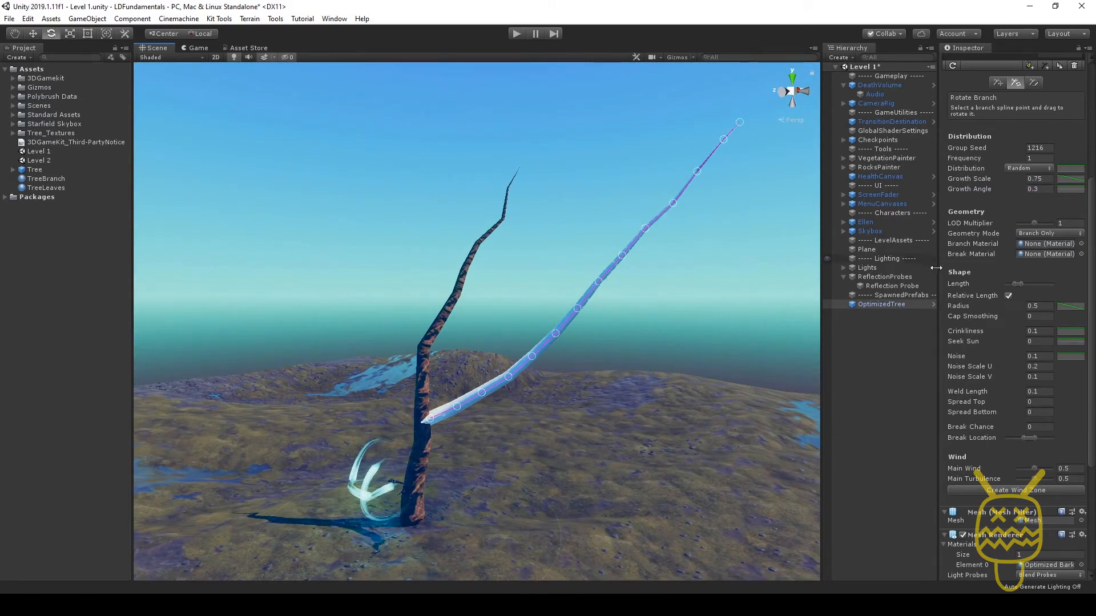
Assign the TreeBranch material as both the Branch Material and the Break Material of the new branch group
{"action": "left_click", "coordinate": [973, 245]}
{"action": "left_click_drag", "start_coordinate": [48, 182], "coordinate": [1029, 257]}
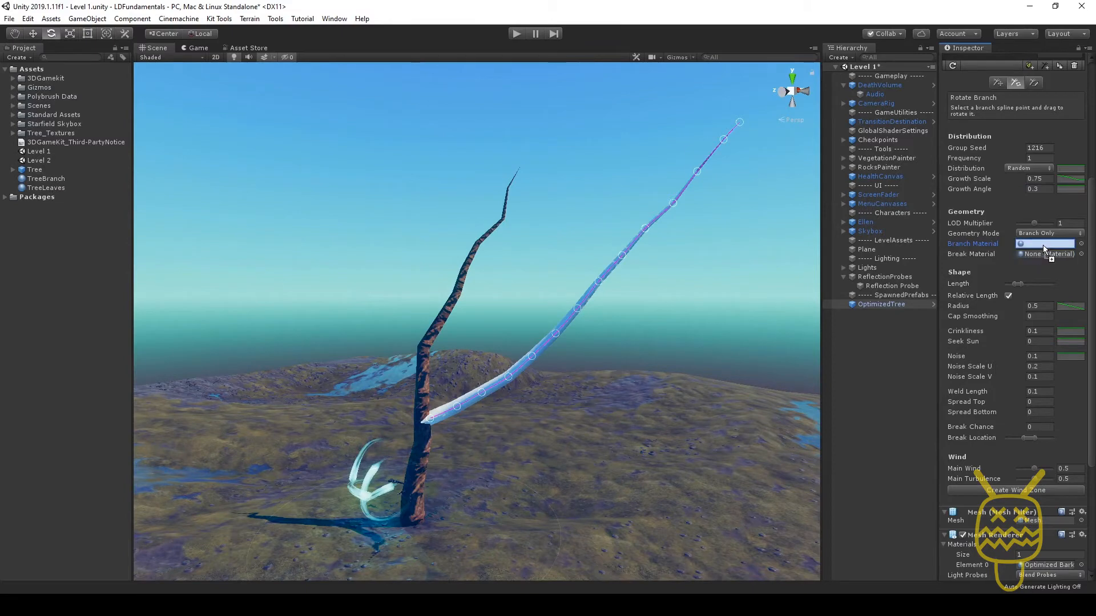
{"action": "left_click_drag", "start_coordinate": [39, 179], "coordinate": [1029, 256]}
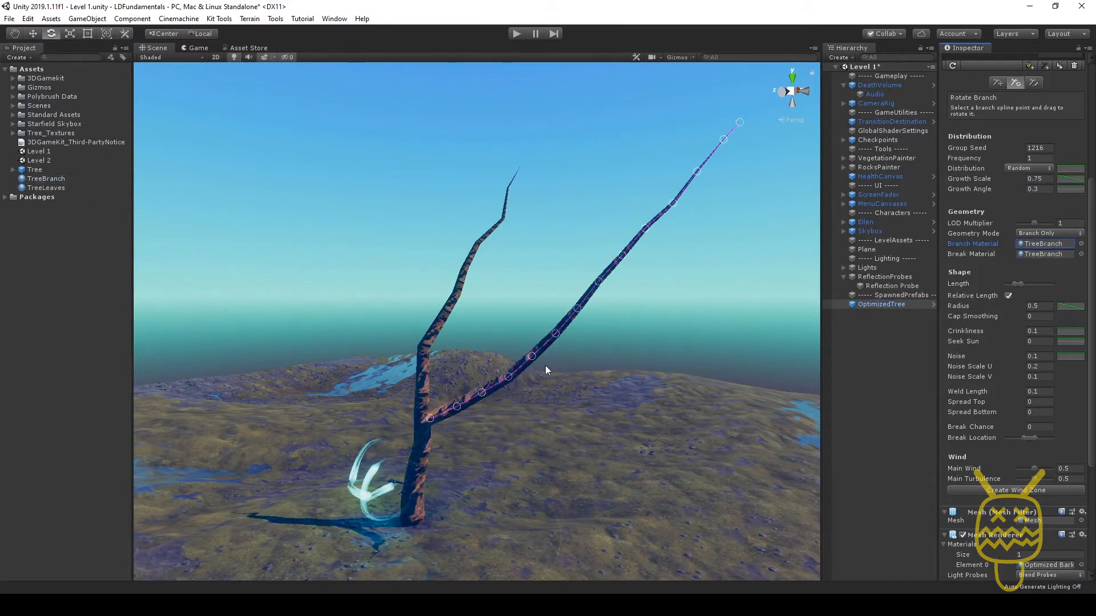
Examine the textured branch and its joint with the trunk from several sides
{"action": "left_click_drag", "start_coordinate": [545, 365], "coordinate": [482, 392], "text": "alt"}
{"action": "scroll", "coordinate": [483, 393], "scroll_direction": "up", "scroll_amount": 6}
{"action": "middle_click_drag", "start_coordinate": [482, 393], "coordinate": [466, 262]}
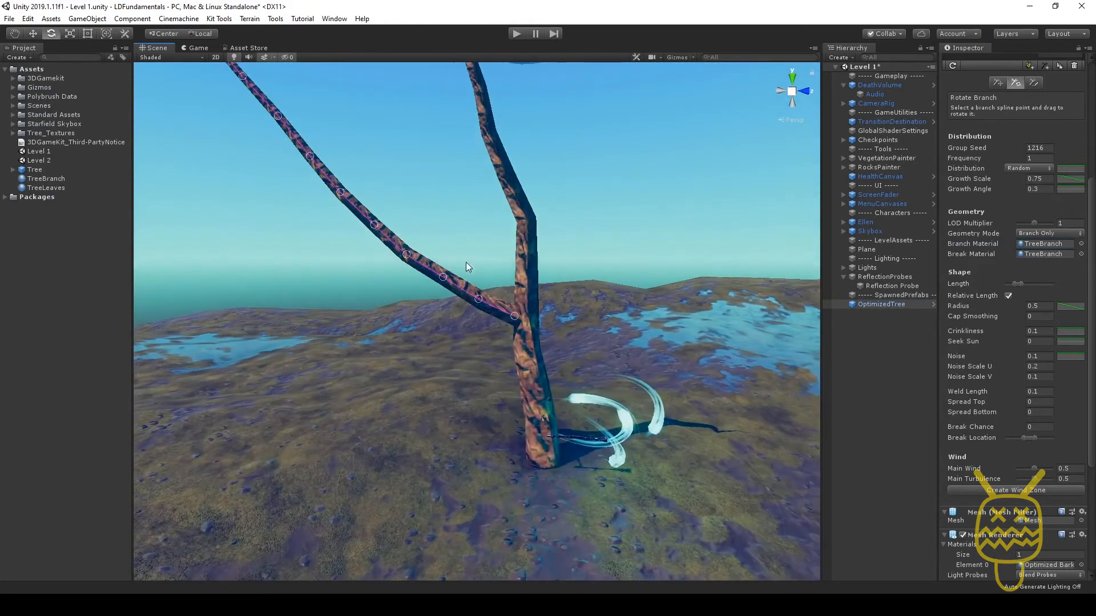
{"action": "left_click", "coordinate": [648, 214]}
{"action": "mouse_move", "coordinate": [485, 330]}
{"action": "middle_mouse_down"}
{"action": "mouse_move", "coordinate": [603, 561]}
{"action": "mouse_move", "coordinate": [513, 342]}
{"action": "mouse_move", "coordinate": [559, 452]}
{"action": "middle_mouse_up"}
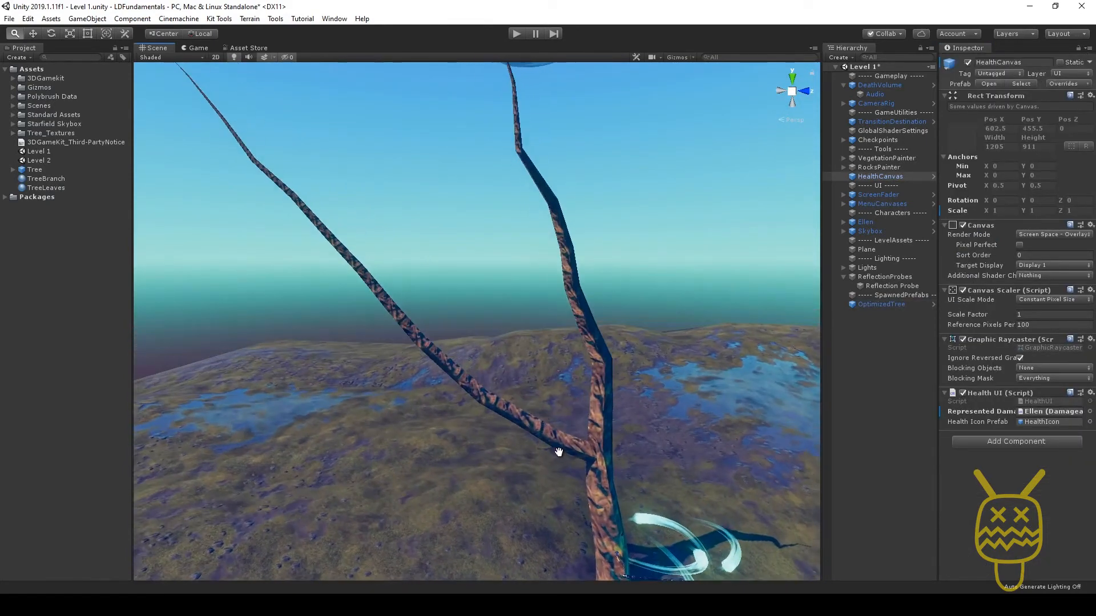
{"action": "scroll", "coordinate": [567, 465], "scroll_direction": "down", "scroll_amount": 4}
{"action": "left_click_drag", "start_coordinate": [567, 465], "coordinate": [913, 430], "text": "alt"}
{"action": "middle_click_drag", "start_coordinate": [618, 247], "coordinate": [604, 299]}
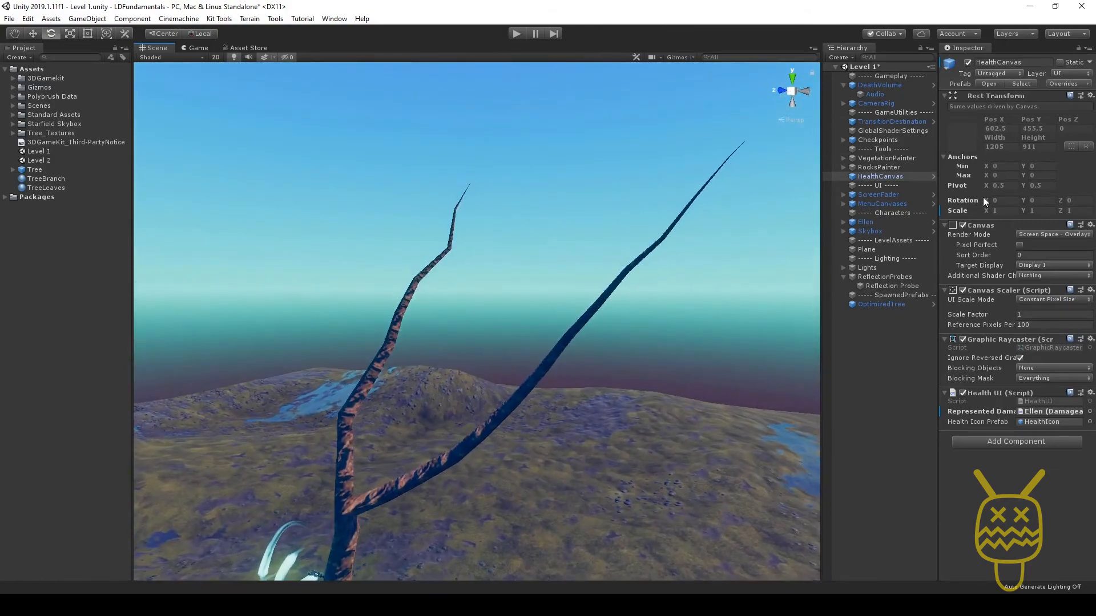
Reselect the OptimizedTree and add a second child branch group to its trunk
{"action": "left_click", "coordinate": [881, 304]}
{"action": "left_click", "coordinate": [1016, 288]}
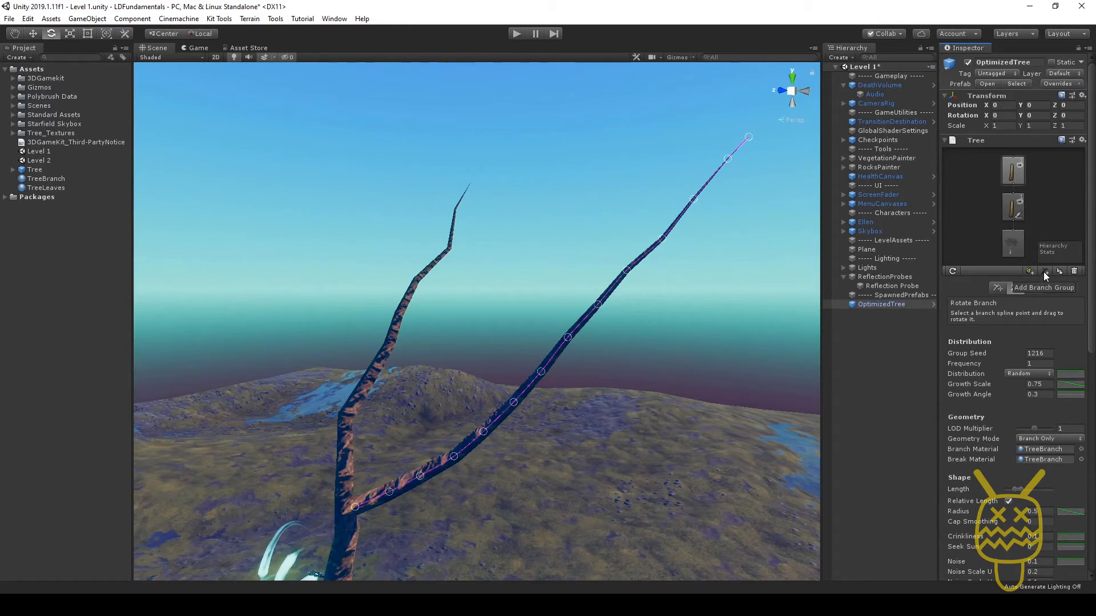
{"action": "left_click", "coordinate": [1011, 211]}
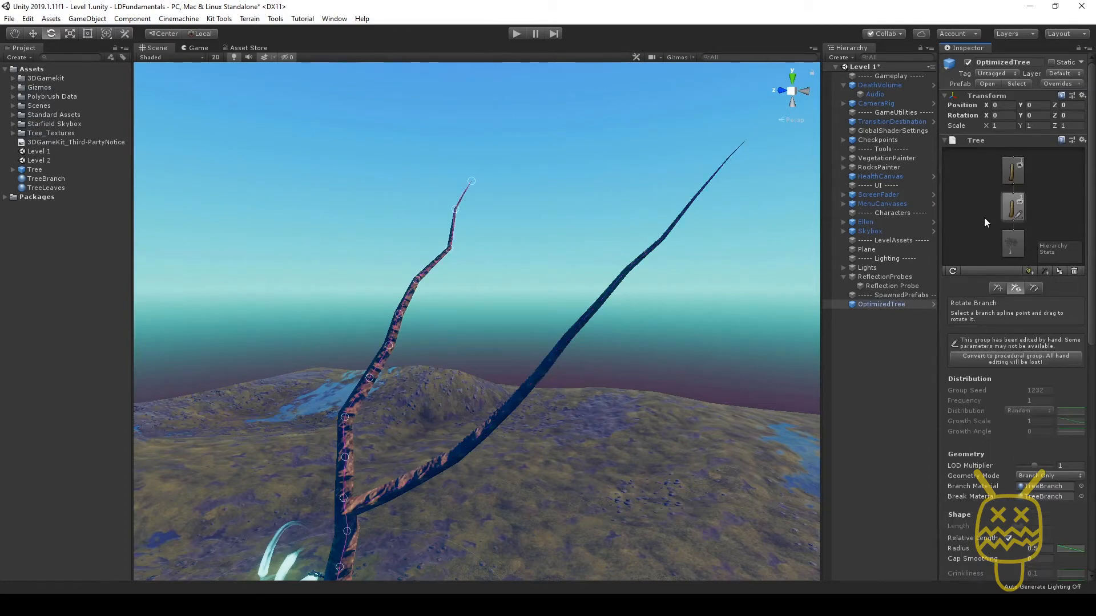
{"action": "left_click", "coordinate": [1045, 271]}
{"action": "right_click_drag", "start_coordinate": [533, 422], "coordinate": [617, 227], "text": "alt"}
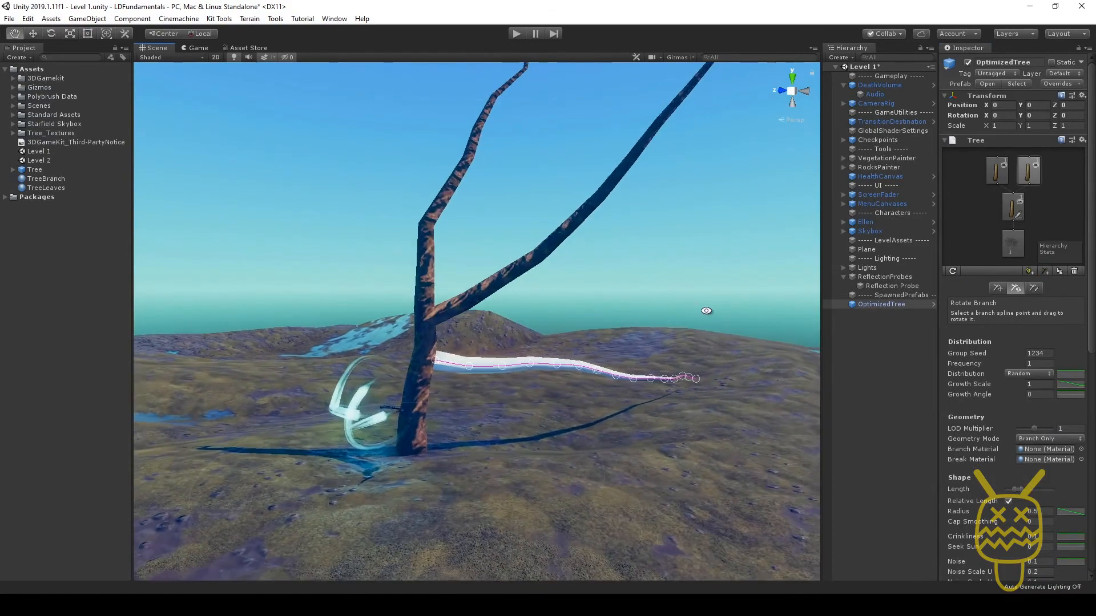
{"action": "left_click_drag", "start_coordinate": [704, 308], "coordinate": [179, 325], "text": "alt"}
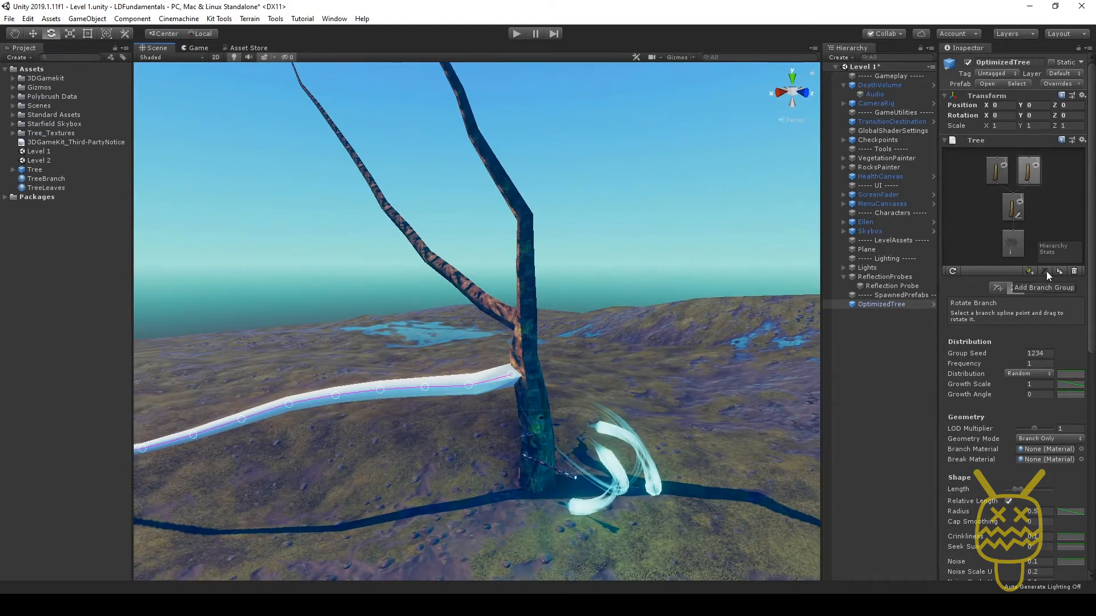
Add two more child branch groups to the OptimizedTree's trunk
{"action": "left_click", "coordinate": [1009, 211]}
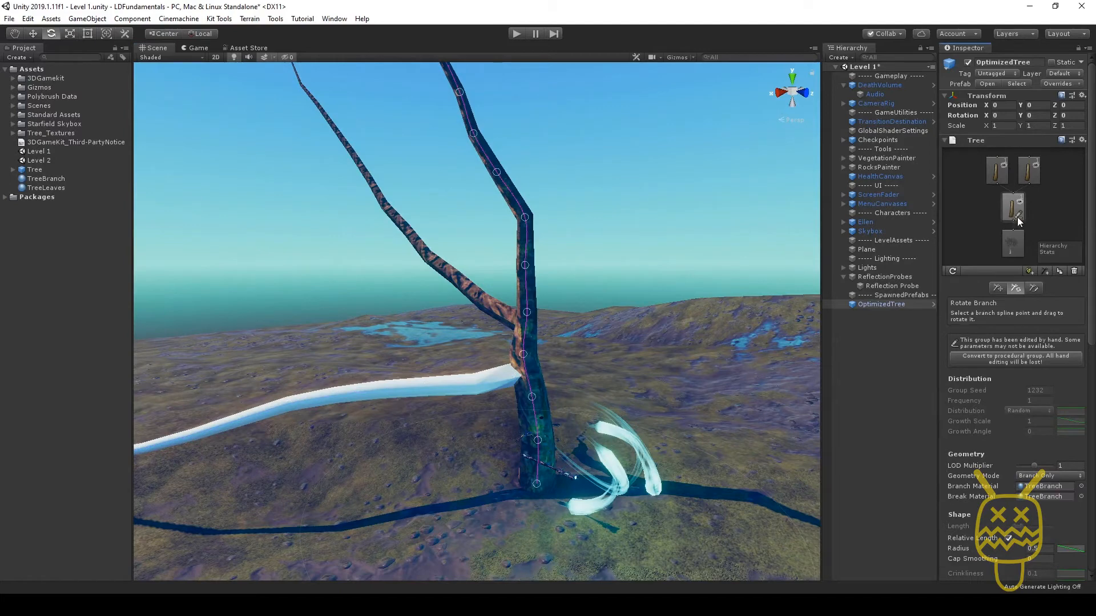
{"action": "left_click", "coordinate": [1046, 270]}
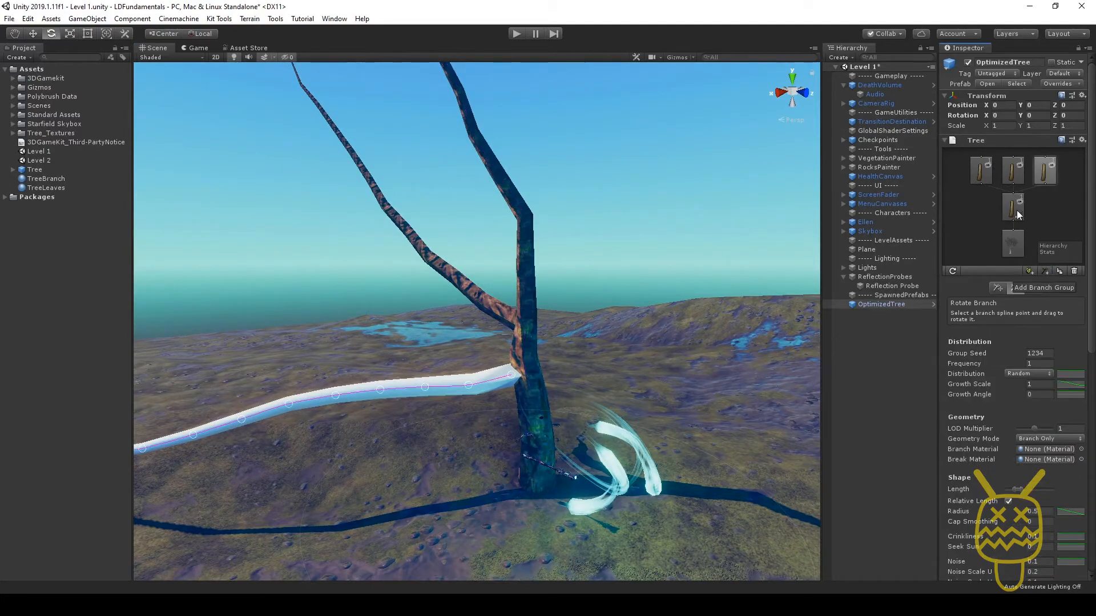
{"action": "left_click", "coordinate": [1016, 216]}
{"action": "left_click", "coordinate": [1047, 272]}
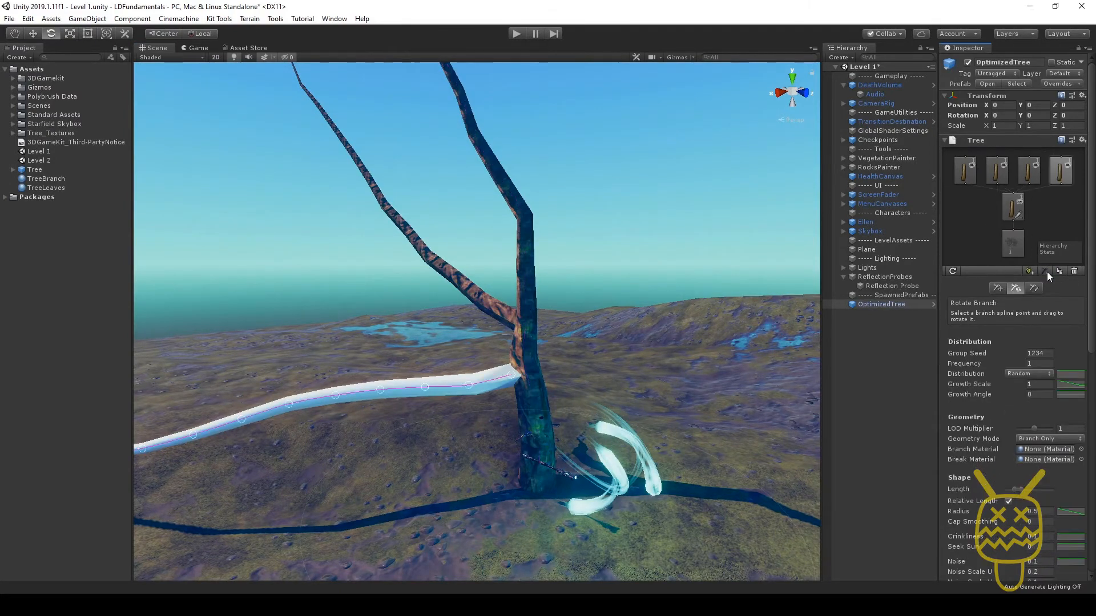
Vary the fourth branch group's placement on the trunk by setting its Group Seed to 1
{"action": "scroll", "coordinate": [486, 249], "scroll_direction": "down", "scroll_amount": 8}
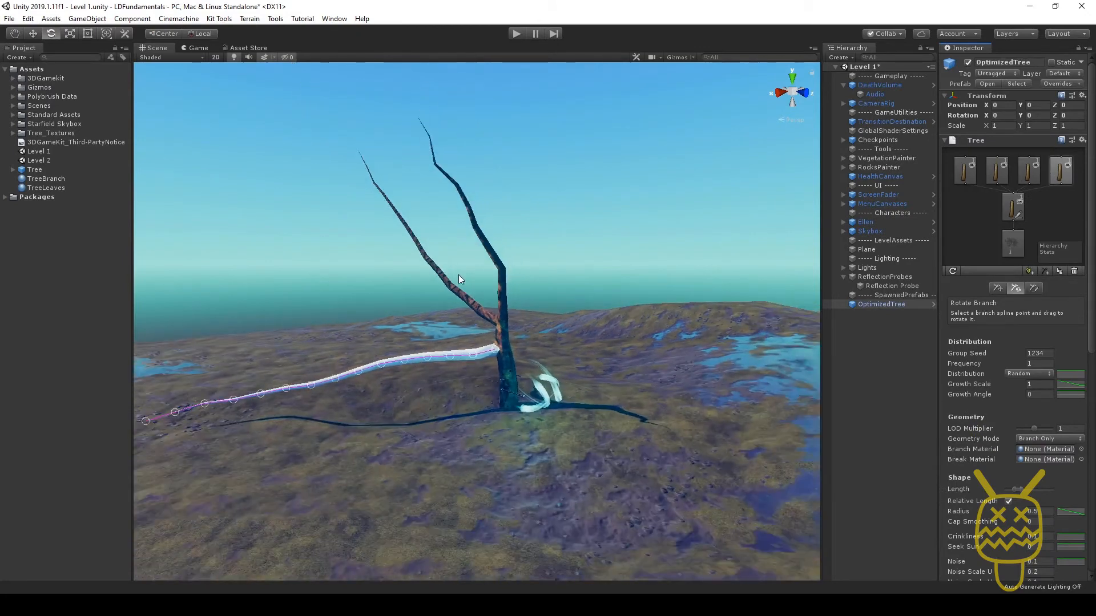
{"action": "middle_click_drag", "start_coordinate": [458, 275], "coordinate": [540, 293]}
{"action": "scroll", "coordinate": [549, 344], "scroll_direction": "up", "scroll_amount": 4}
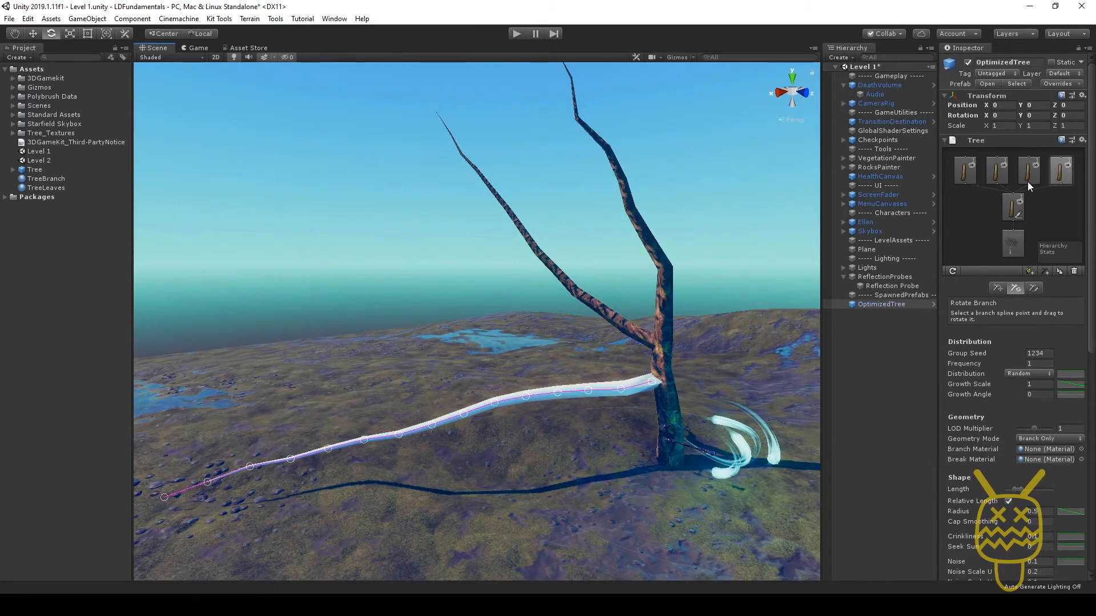
{"action": "left_click", "coordinate": [999, 353]}
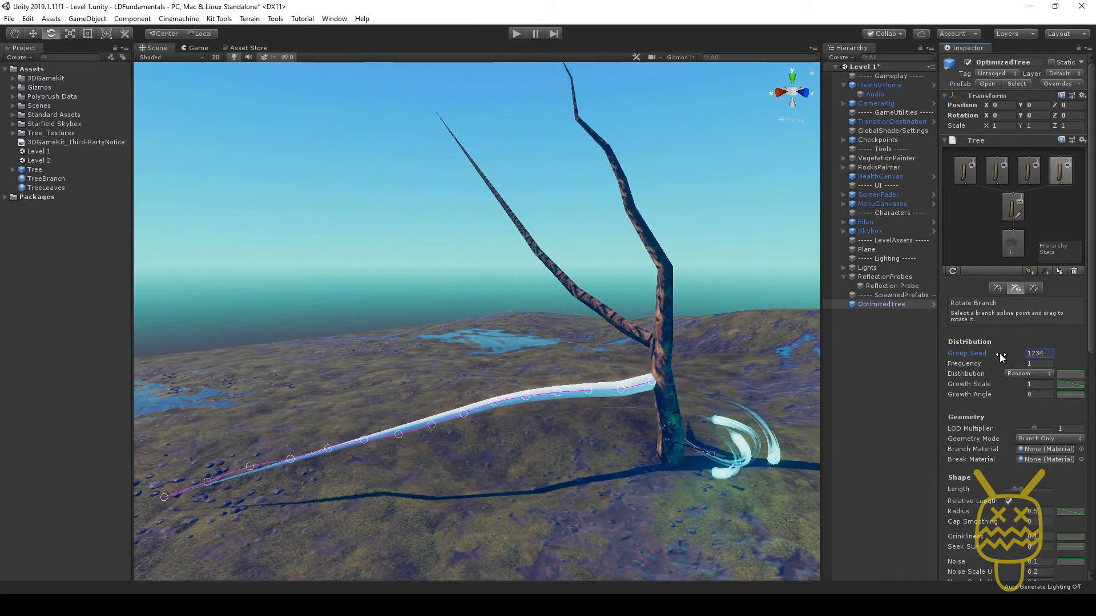
{"action": "left_click", "coordinate": [1038, 354]}
{"action": "type", "text": "10"}
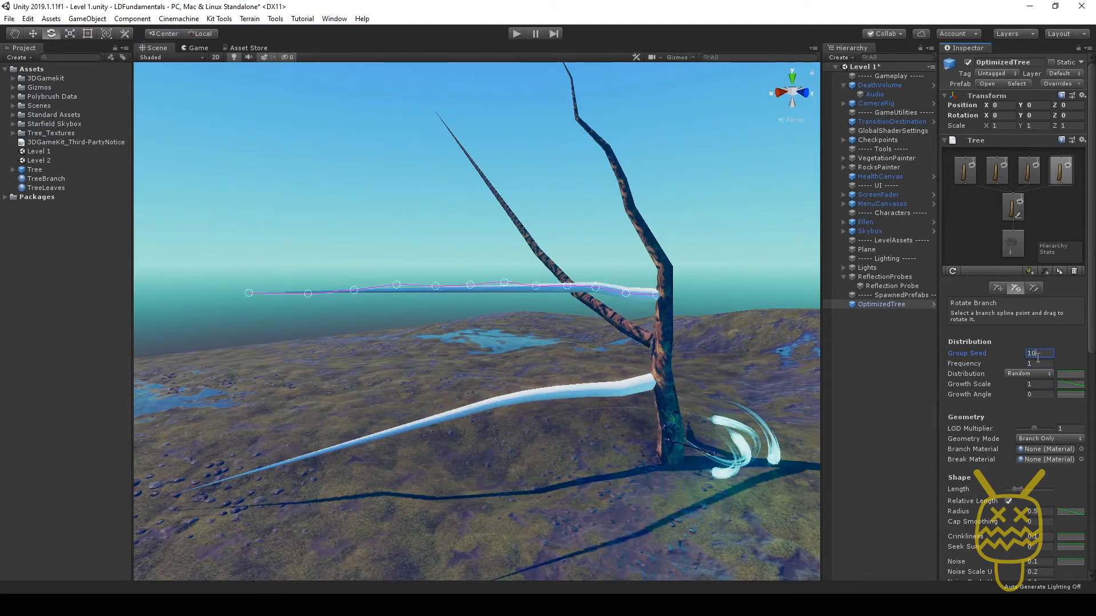
{"action": "type", "text": "8"}
{"action": "key", "text": "BackSpace"}
{"action": "key", "text": "BackSpace"}
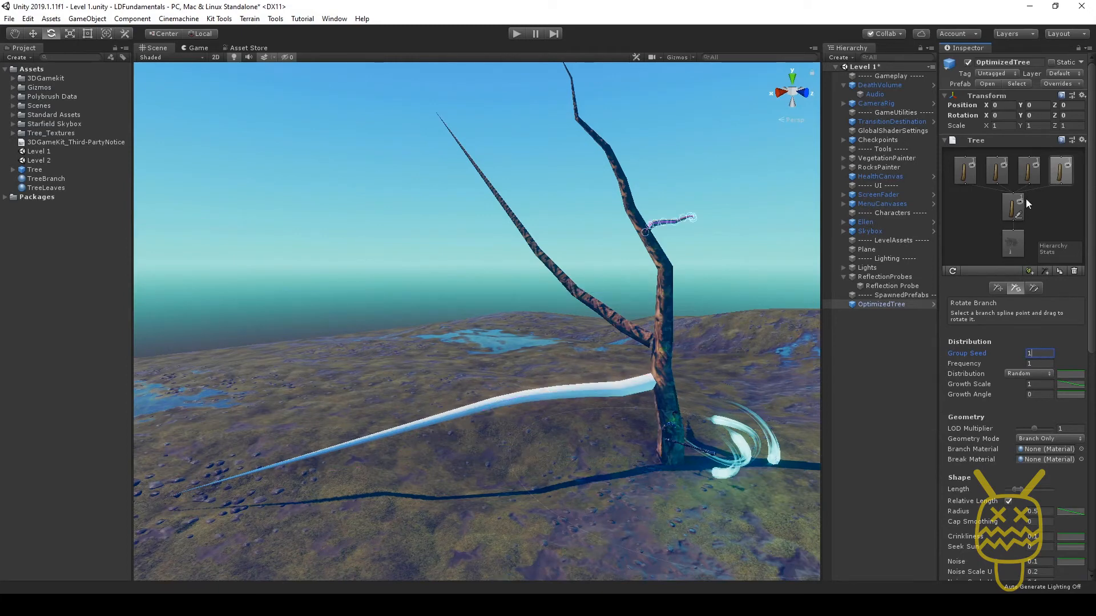
Set the third branch group's Group Seed to 200
{"action": "left_click", "coordinate": [1028, 170]}
{"action": "left_click", "coordinate": [1037, 353]}
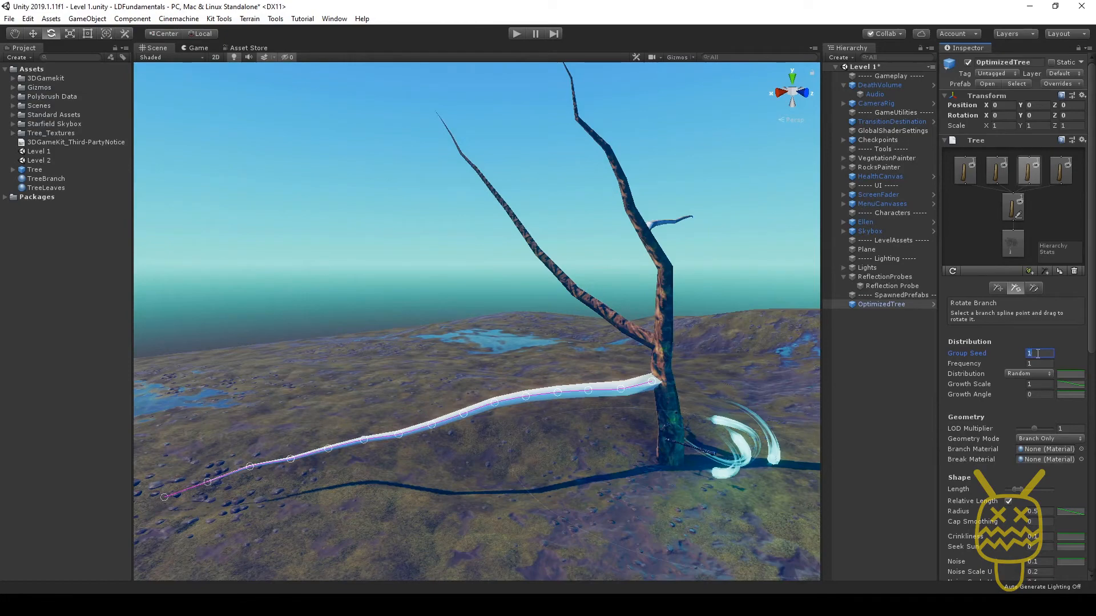
{"action": "type", "text": "200"}
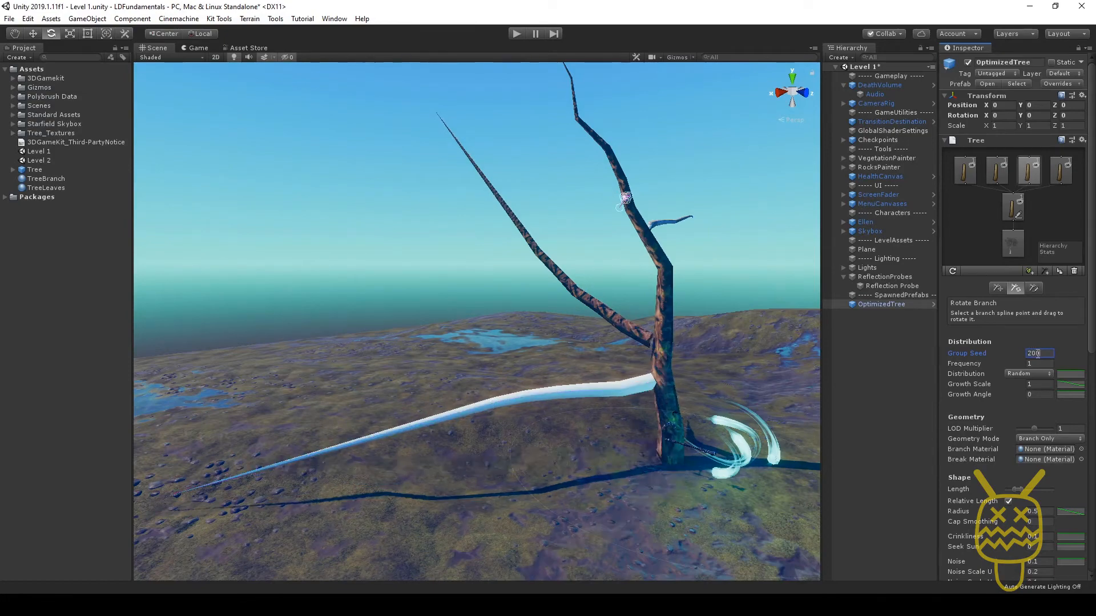
Tilt the third branch group's branch upward by setting its Growth Angle to 0.83
{"action": "left_click_drag", "start_coordinate": [742, 268], "coordinate": [468, 290], "text": "alt"}
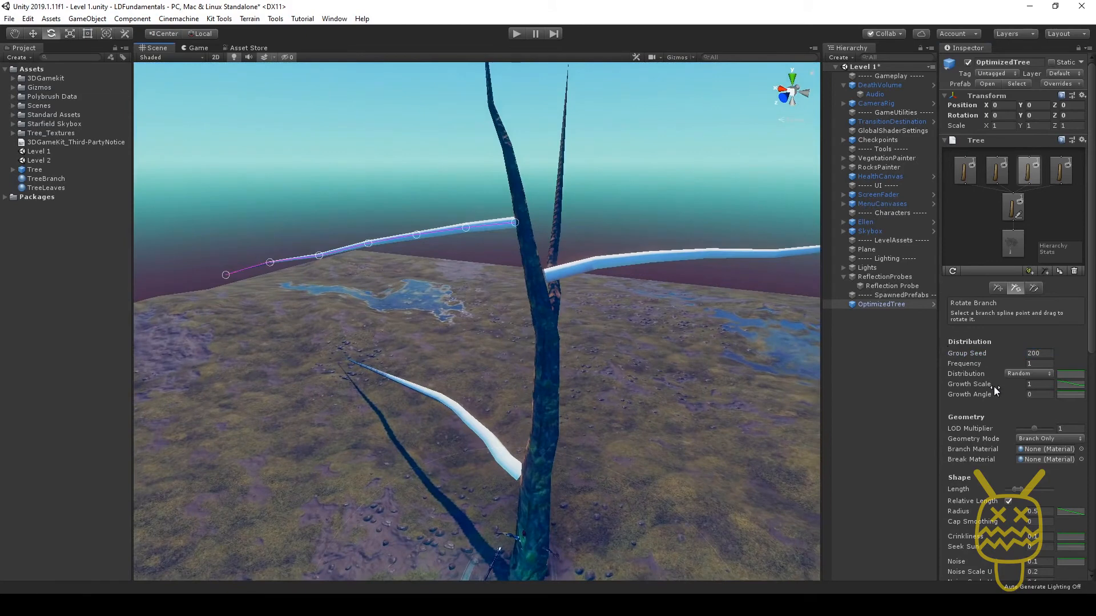
{"action": "left_click_drag", "start_coordinate": [974, 393], "coordinate": [982, 399]}
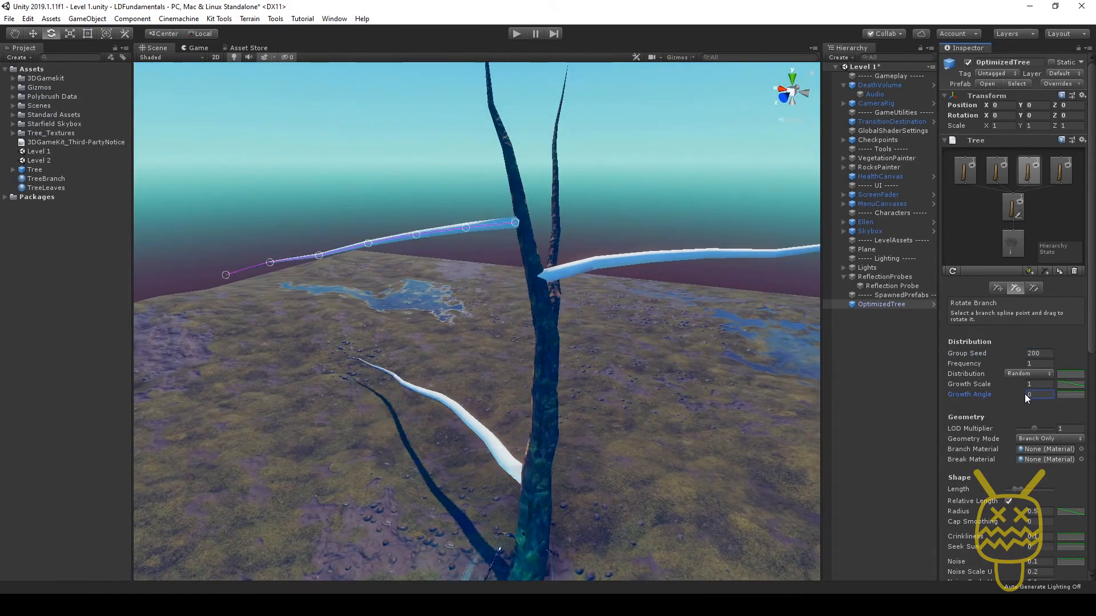
{"action": "left_click_drag", "start_coordinate": [985, 399], "coordinate": [1005, 395]}
{"action": "left_click_drag", "start_coordinate": [605, 279], "coordinate": [705, 288], "text": "alt"}
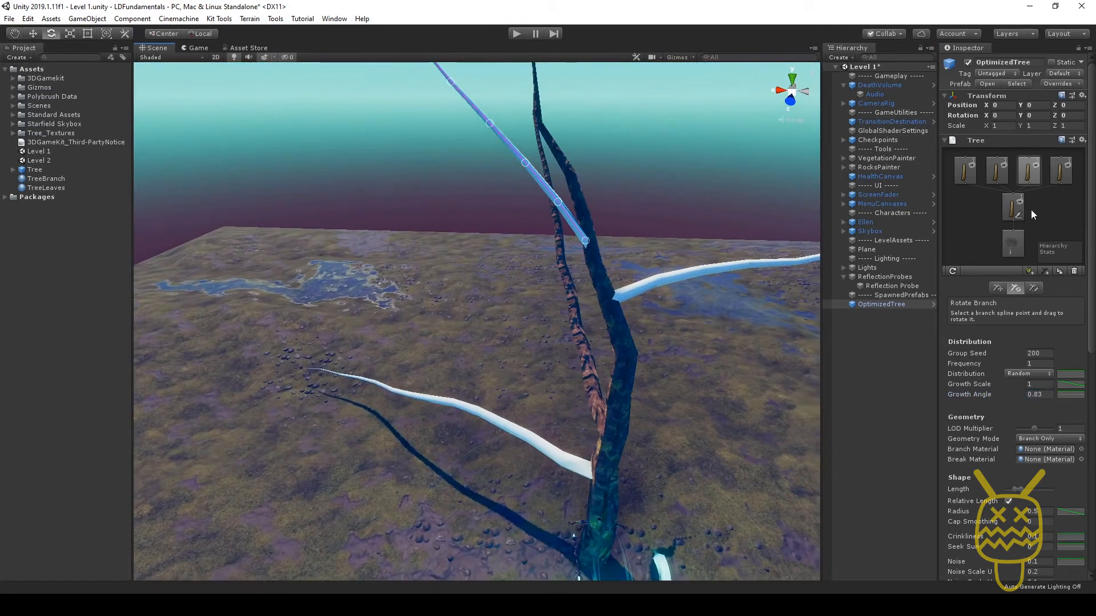
Set the fourth branch group's Growth Angle to 0.75
{"action": "left_click", "coordinate": [1058, 171]}
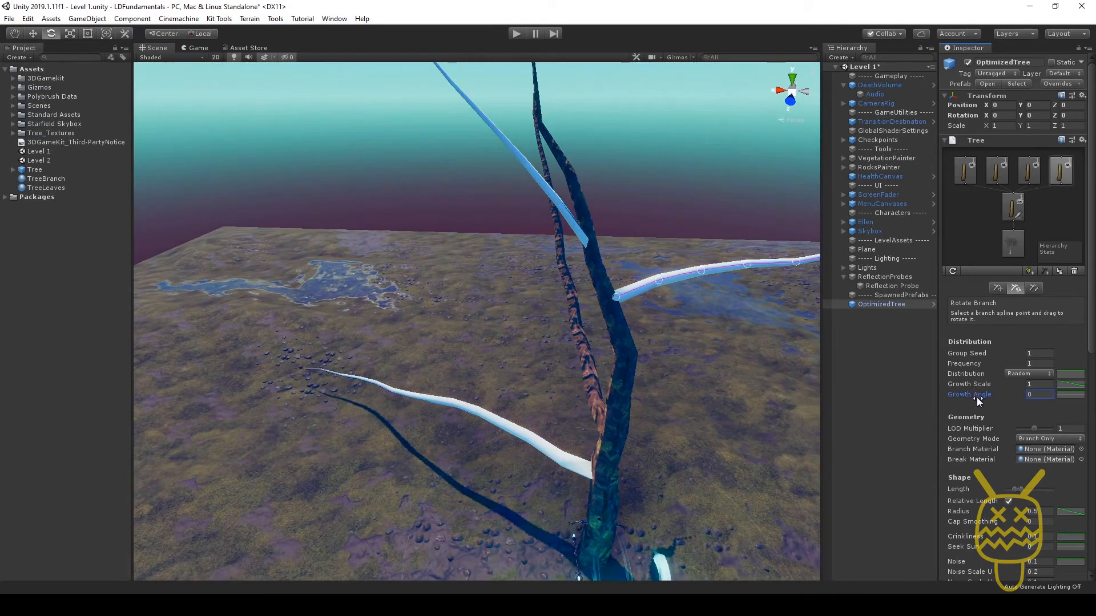
{"action": "left_click_drag", "start_coordinate": [983, 398], "coordinate": [998, 395]}
{"action": "scroll", "coordinate": [547, 272], "scroll_direction": "down", "scroll_amount": 7}
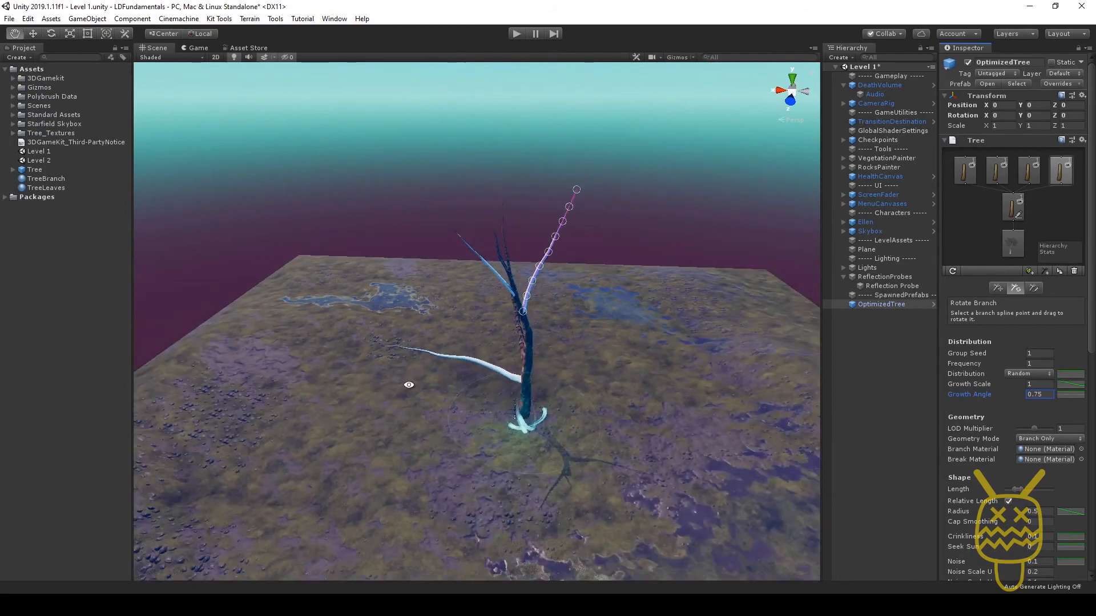
Inspect the arrangement of the tree's branches from several sides and up close
{"action": "mouse_move", "coordinate": [408, 384]}
{"action": "left_mouse_down", "text": "alt"}
{"action": "mouse_move", "coordinate": [602, 323]}
{"action": "mouse_move", "coordinate": [607, 335]}
{"action": "mouse_move", "coordinate": [413, 330]}
{"action": "left_mouse_up", "text": "alt"}
{"action": "left_click", "coordinate": [423, 227]}
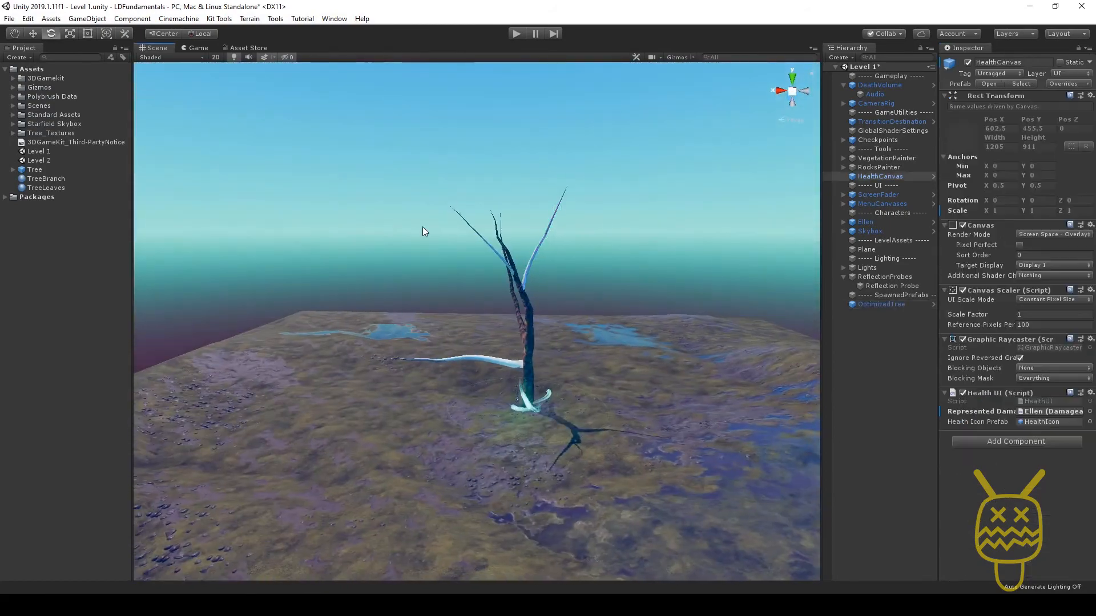
{"action": "scroll", "coordinate": [529, 296], "scroll_direction": "up", "scroll_amount": 3}
{"action": "left_click_drag", "start_coordinate": [528, 297], "coordinate": [733, 336], "text": "alt"}
{"action": "middle_click_drag", "start_coordinate": [406, 342], "coordinate": [451, 199]}
{"action": "right_click_drag", "start_coordinate": [451, 200], "coordinate": [739, 242], "text": "alt"}
{"action": "middle_click_drag", "start_coordinate": [739, 241], "coordinate": [636, 296]}
Reselect the OptimizedTree and activate Move Branch for its third branch group
{"action": "left_click", "coordinate": [877, 305]}
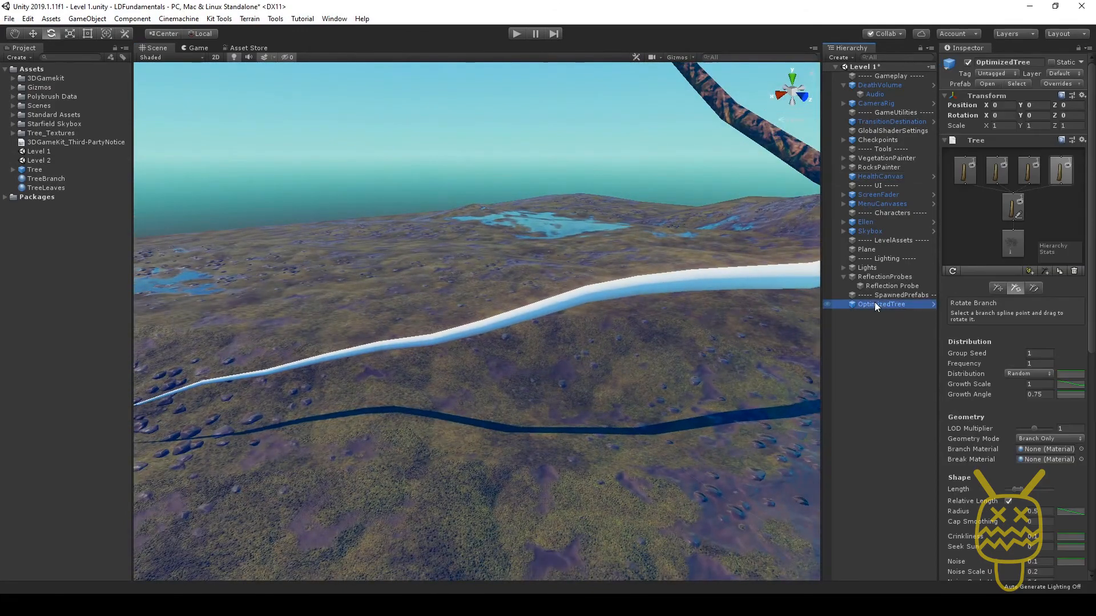
{"action": "left_click", "coordinate": [1033, 177]}
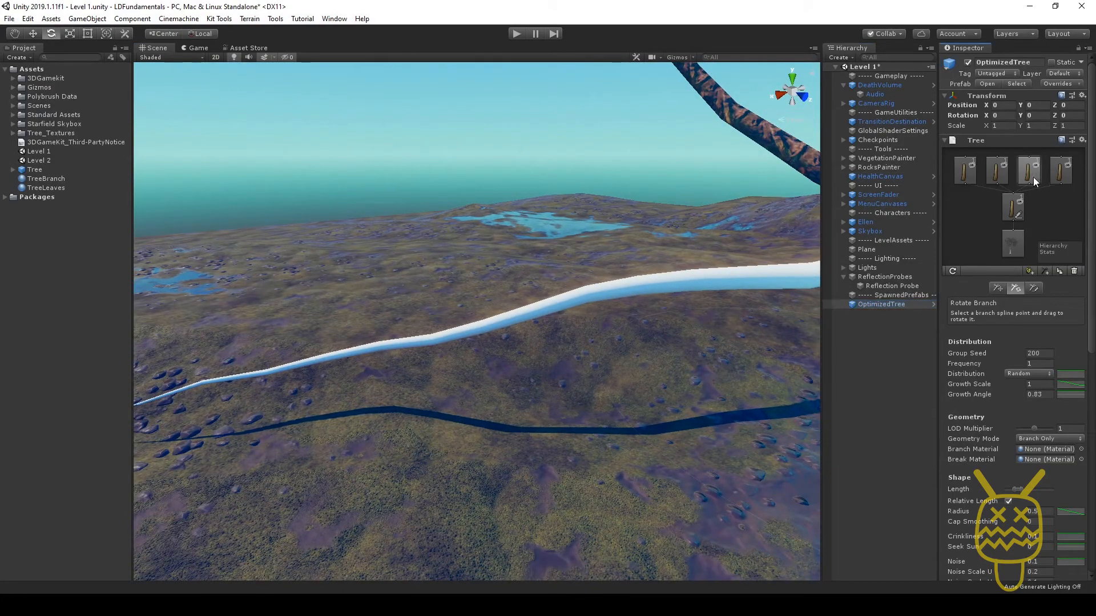
{"action": "left_click", "coordinate": [932, 167]}
{"action": "left_click", "coordinate": [876, 304]}
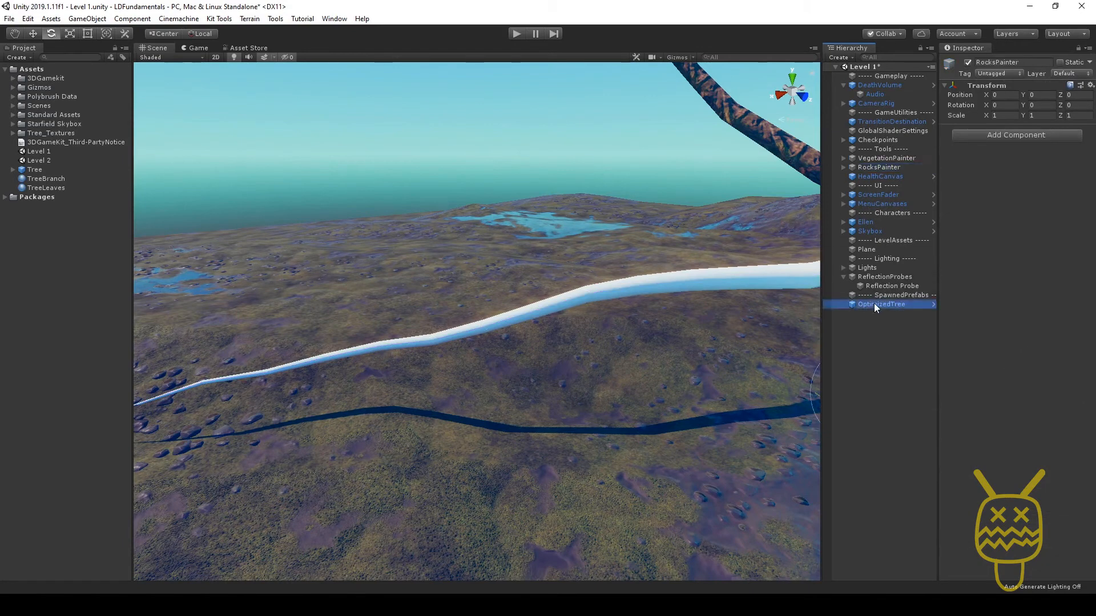
{"action": "left_click", "coordinate": [966, 179]}
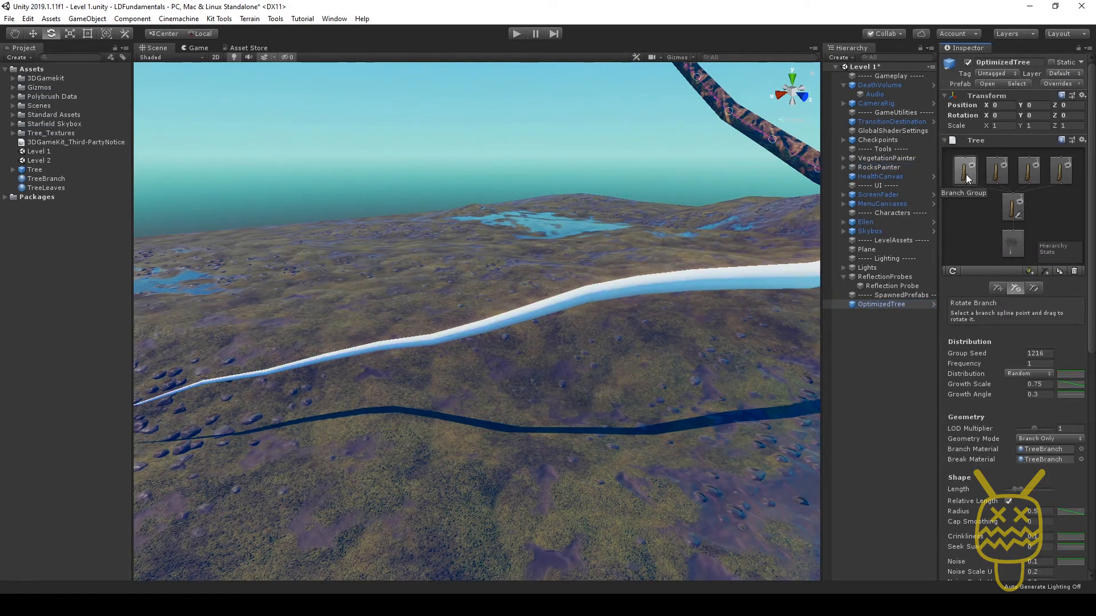
{"action": "left_click", "coordinate": [997, 180]}
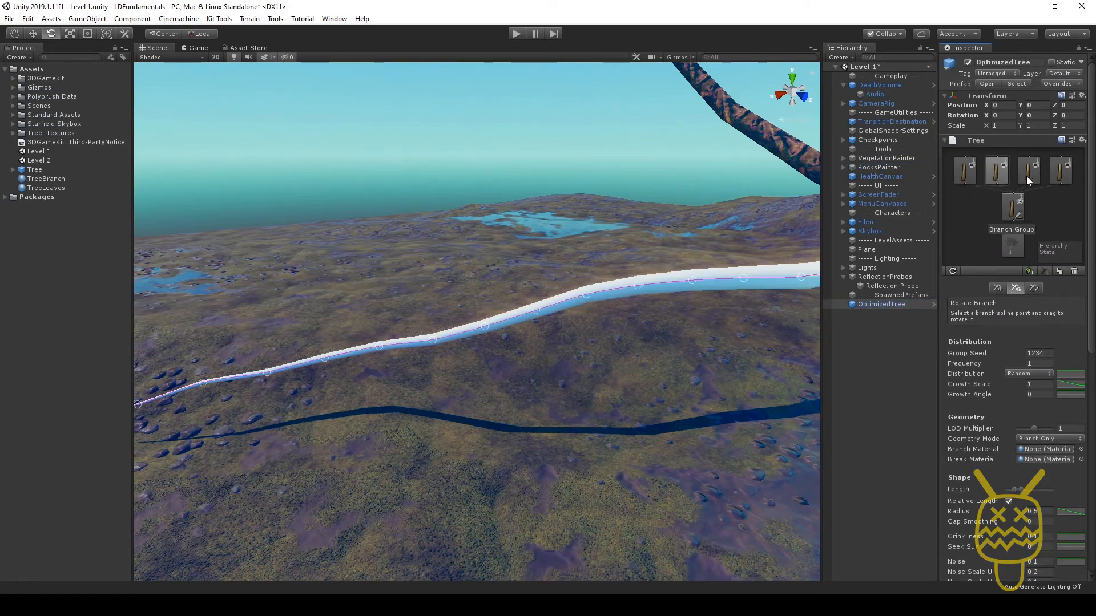
{"action": "left_click", "coordinate": [1028, 180]}
{"action": "left_click", "coordinate": [997, 288]}
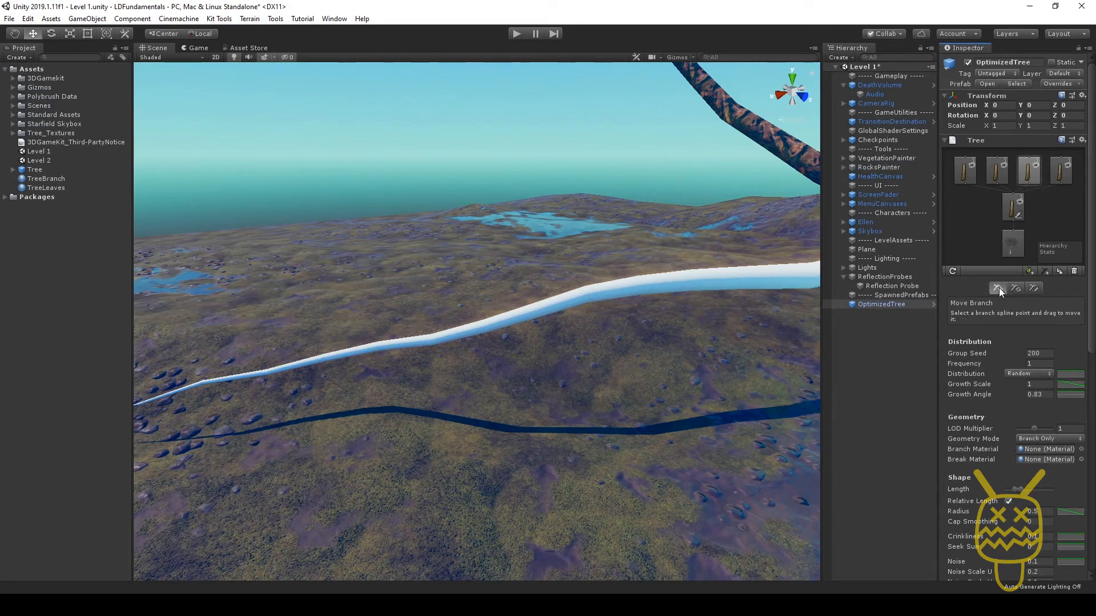
Check which branch each group controls, finishing with the second branch group, the low untextured branch, selected
{"action": "left_click", "coordinate": [996, 181]}
{"action": "left_click", "coordinate": [966, 179]}
{"action": "left_click", "coordinate": [1028, 180]}
{"action": "left_click", "coordinate": [1059, 179]}
{"action": "scroll", "coordinate": [389, 271], "scroll_direction": "down", "scroll_amount": 10}
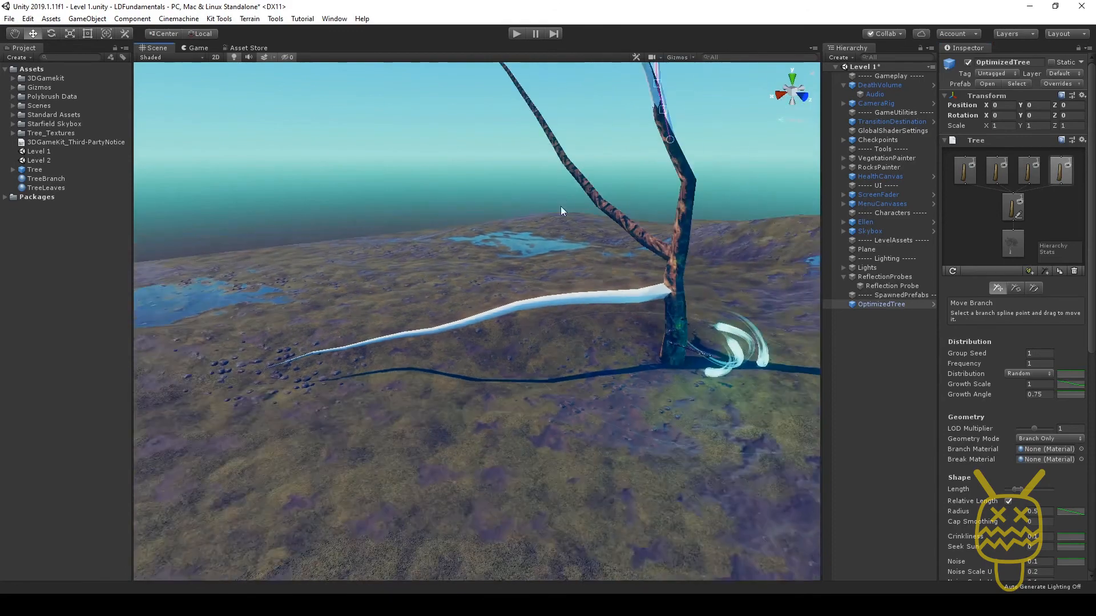
{"action": "middle_click_drag", "start_coordinate": [561, 207], "coordinate": [561, 286]}
{"action": "left_click", "coordinate": [1012, 210]}
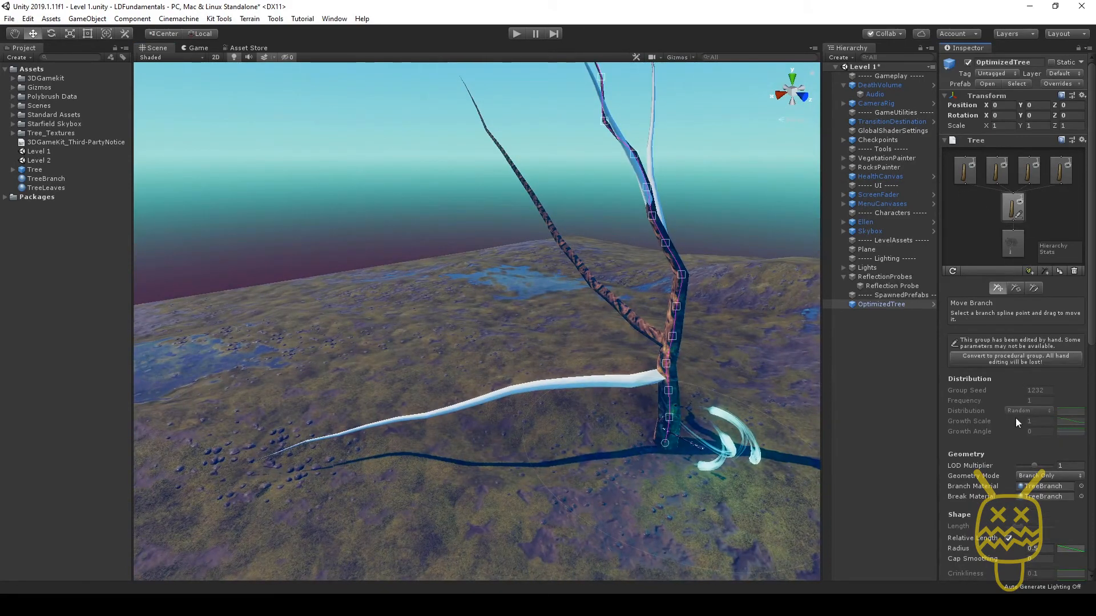
{"action": "left_click", "coordinate": [968, 179]}
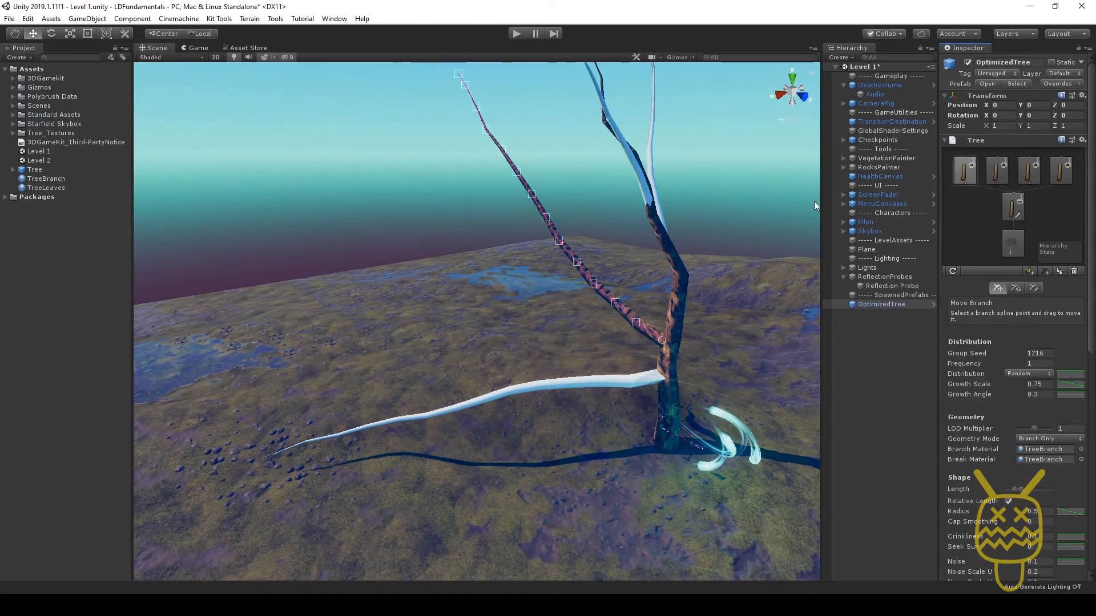
{"action": "left_click", "coordinate": [997, 170]}
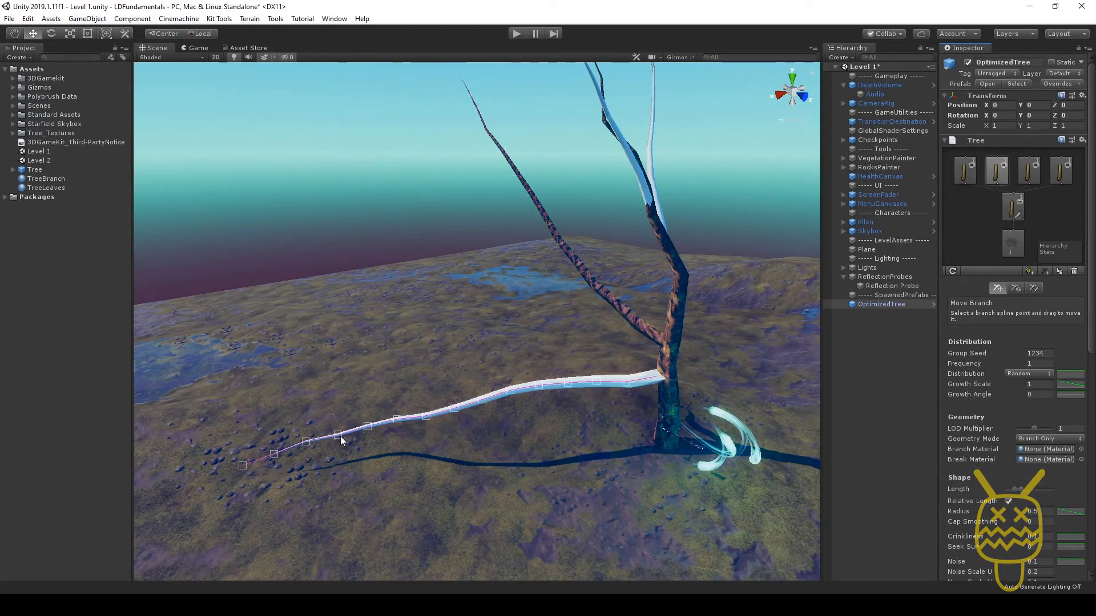
Reshape the low branch of the second branch group by hand, bending its tip downward and raising its middle section
{"action": "left_click_drag", "start_coordinate": [367, 433], "coordinate": [274, 498]}
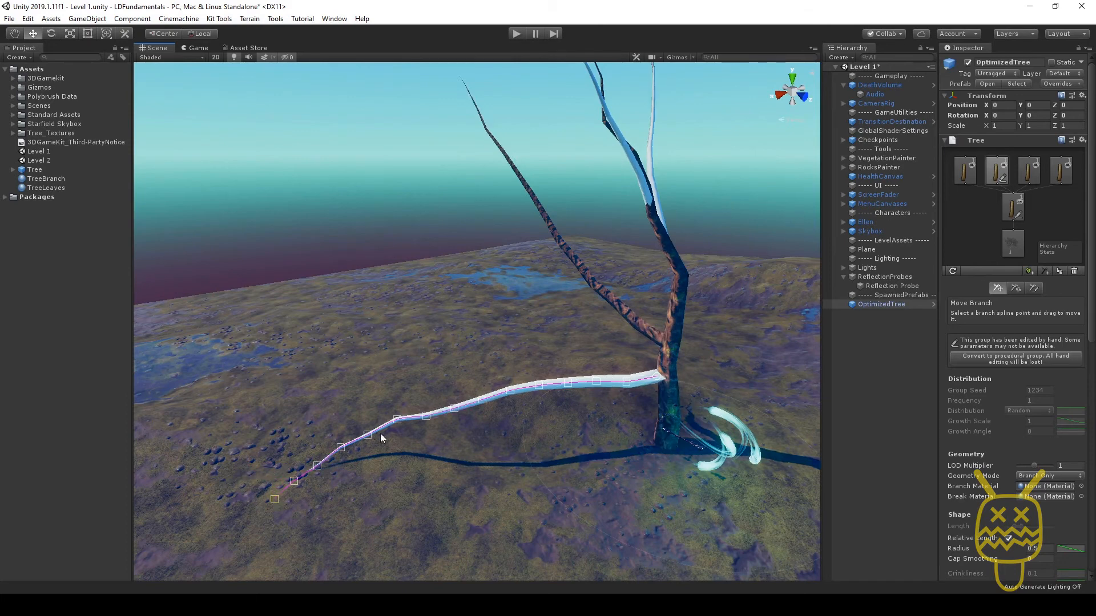
{"action": "left_click_drag", "start_coordinate": [423, 420], "coordinate": [544, 378]}
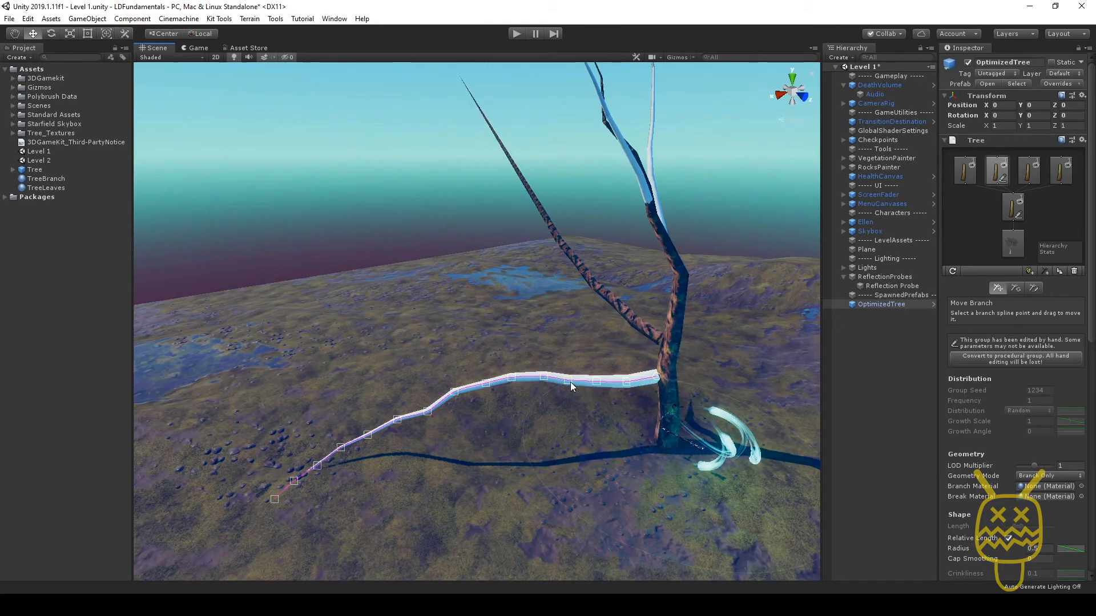
{"action": "left_click_drag", "start_coordinate": [373, 443], "coordinate": [148, 180], "text": "alt"}
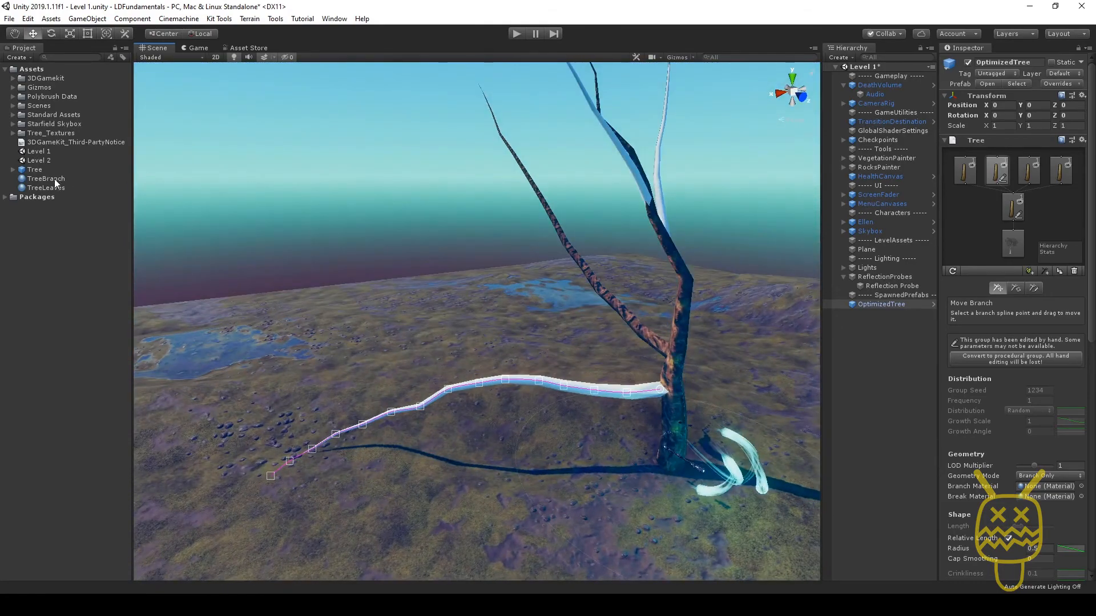
Assign TreeBranch as both Branch Material and Break Material for the second, third and fourth branch groups
{"action": "left_click_drag", "start_coordinate": [284, 253], "coordinate": [1042, 486]}
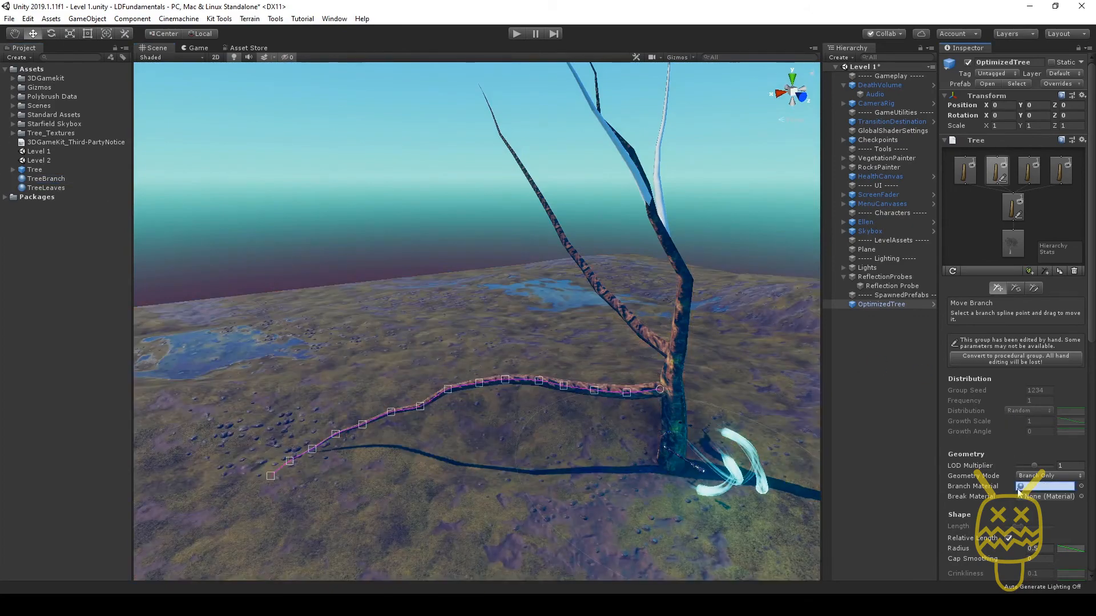
{"action": "left_click_drag", "start_coordinate": [46, 179], "coordinate": [1042, 489]}
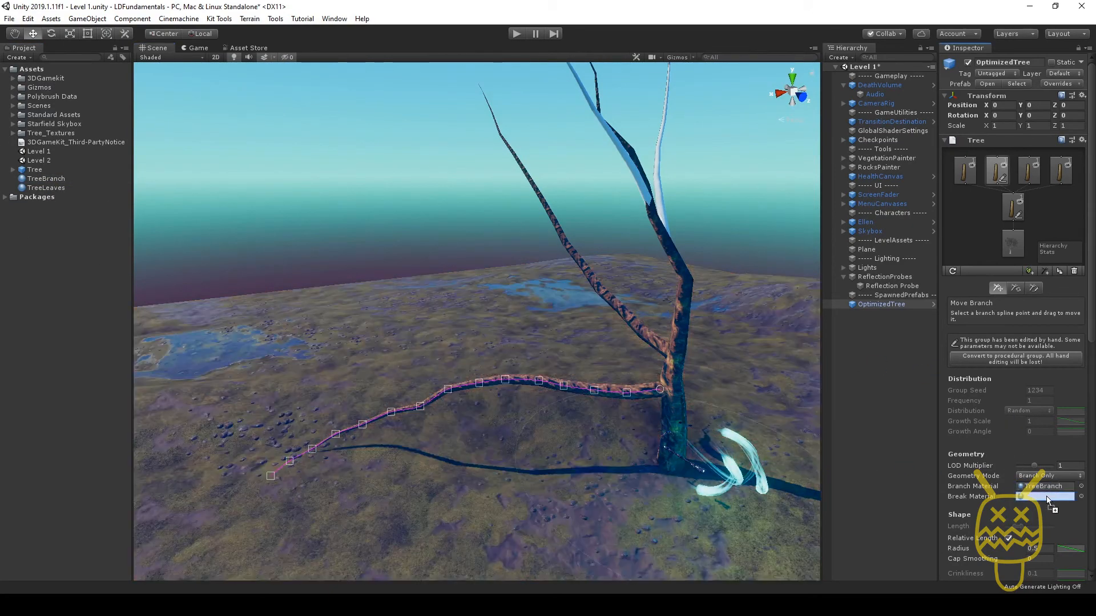
{"action": "left_click", "coordinate": [1026, 178]}
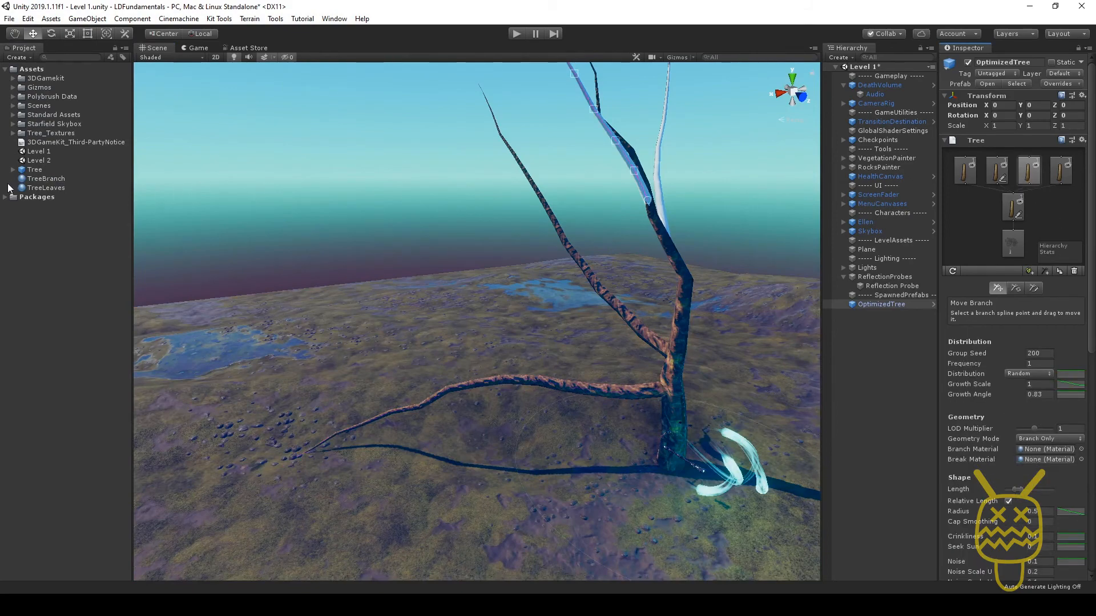
{"action": "left_click_drag", "start_coordinate": [46, 179], "coordinate": [1034, 454]}
{"action": "left_click_drag", "start_coordinate": [49, 182], "coordinate": [1043, 460]}
{"action": "left_click", "coordinate": [1057, 174]}
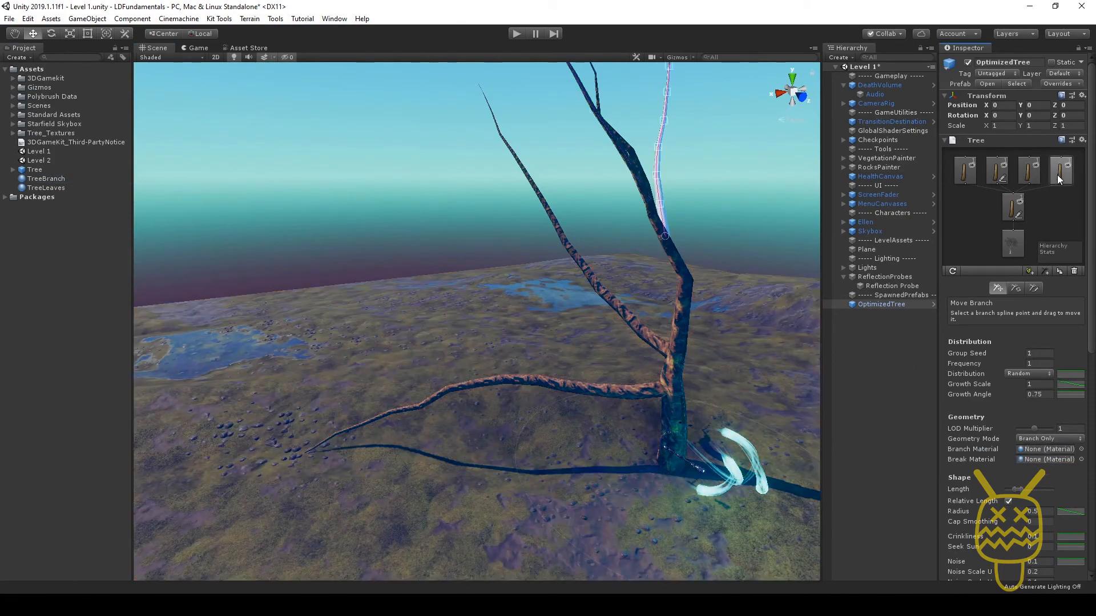
{"action": "left_click", "coordinate": [41, 181]}
{"action": "left_click_drag", "start_coordinate": [41, 183], "coordinate": [1044, 449]}
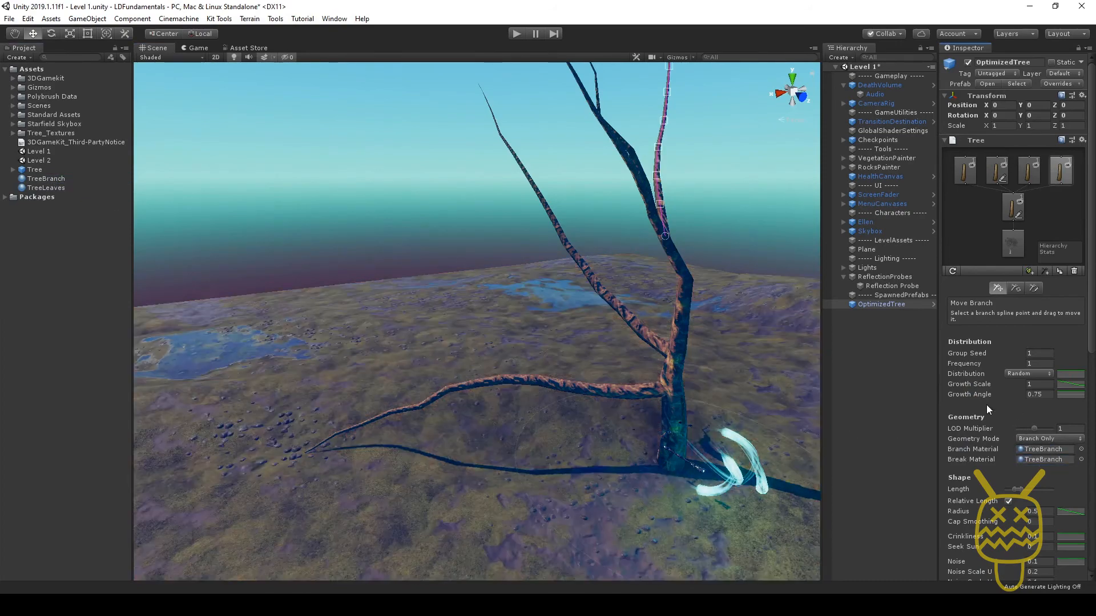
Examine the bark texture on all the tree's branches from several sides
{"action": "middle_click_drag", "start_coordinate": [708, 282], "coordinate": [623, 352]}
{"action": "scroll", "coordinate": [623, 352], "scroll_direction": "up", "scroll_amount": 2}
{"action": "left_click", "coordinate": [333, 260]}
{"action": "mouse_move", "coordinate": [653, 363]}
{"action": "left_mouse_down", "text": "alt"}
{"action": "mouse_move", "coordinate": [514, 398]}
{"action": "mouse_move", "coordinate": [347, 383]}
{"action": "left_mouse_up", "text": "alt"}
{"action": "middle_click_drag", "start_coordinate": [347, 384], "coordinate": [511, 318]}
{"action": "scroll", "coordinate": [511, 318], "scroll_direction": "down", "scroll_amount": 3}
{"action": "left_click_drag", "start_coordinate": [443, 364], "coordinate": [854, 377], "text": "alt"}
Move the OptimizedTree away from the character by setting its X position to -3.64
{"action": "left_click", "coordinate": [880, 304]}
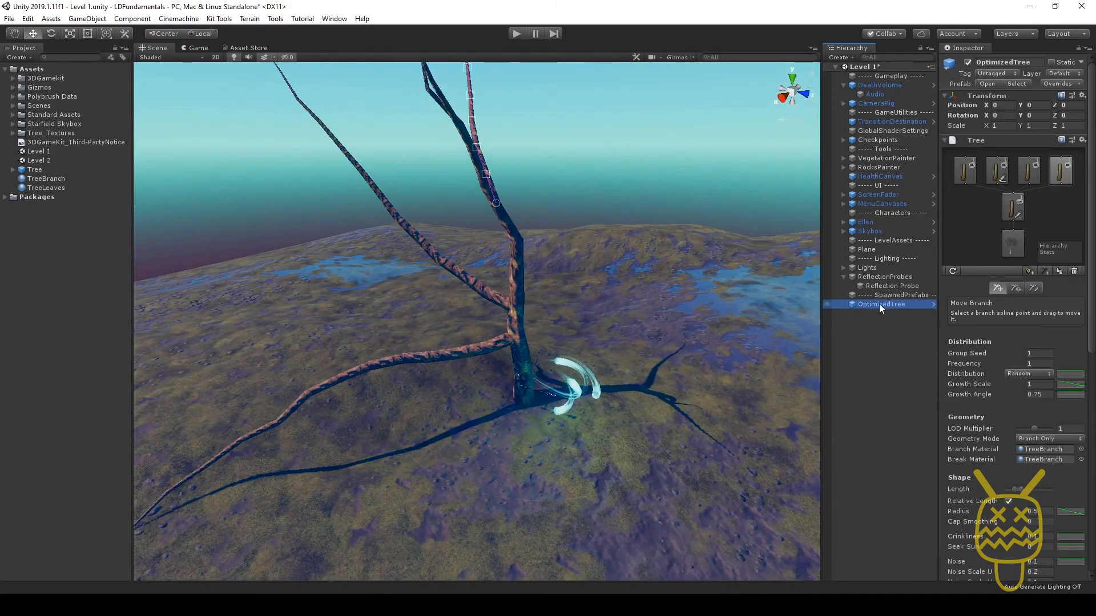
{"action": "middle_click_drag", "start_coordinate": [500, 253], "coordinate": [575, 332]}
{"action": "scroll", "coordinate": [574, 332], "scroll_direction": "down", "scroll_amount": 3}
{"action": "left_click", "coordinate": [997, 291]}
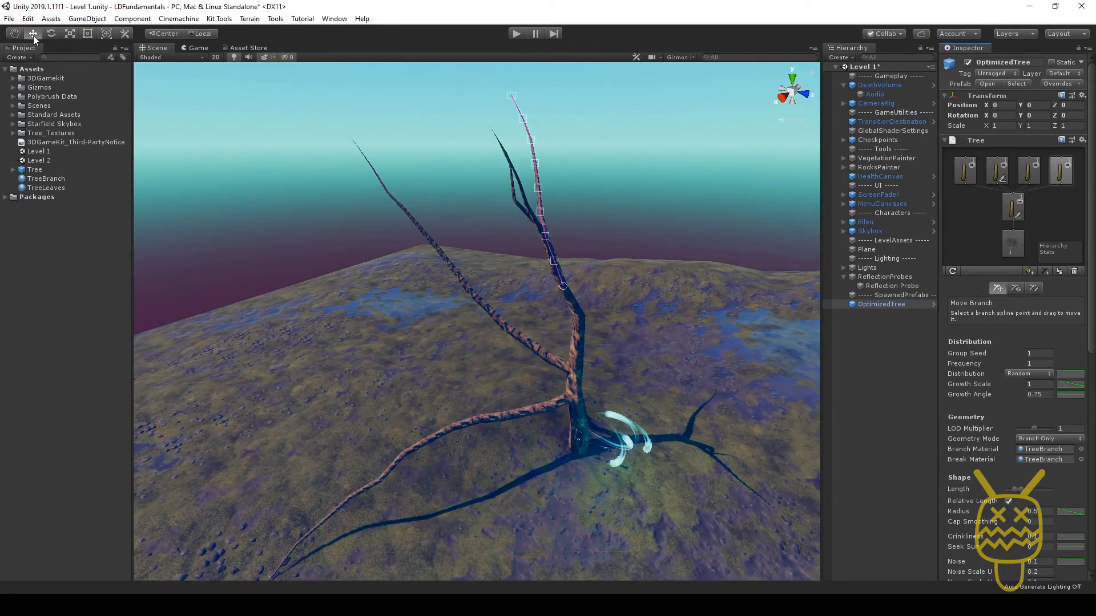
{"action": "middle_click_drag", "start_coordinate": [566, 307], "coordinate": [561, 272]}
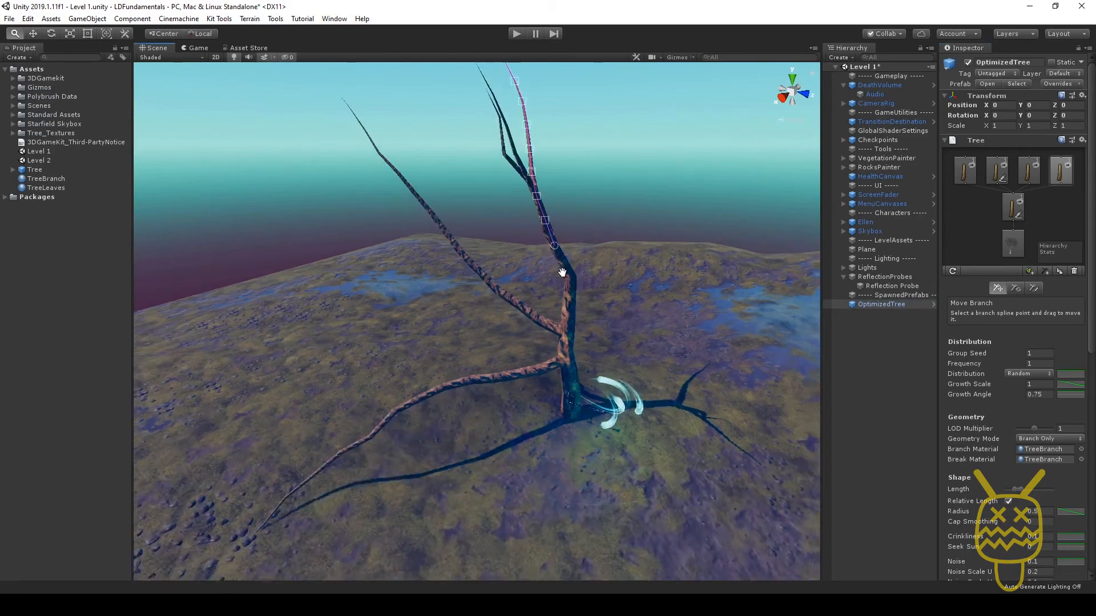
{"action": "scroll", "coordinate": [561, 273], "scroll_direction": "down", "scroll_amount": 1}
{"action": "left_click_drag", "start_coordinate": [986, 109], "coordinate": [913, 127]}
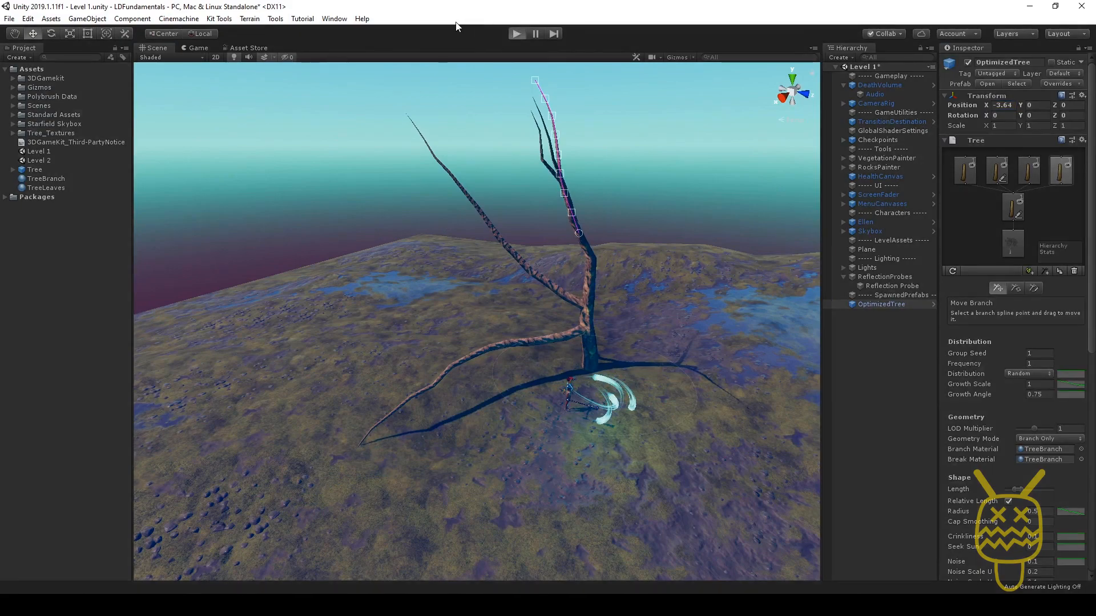
Play-test the level, running the character around the tree to check its trunk and branches, and return to the scene
{"action": "left_click", "coordinate": [516, 34]}
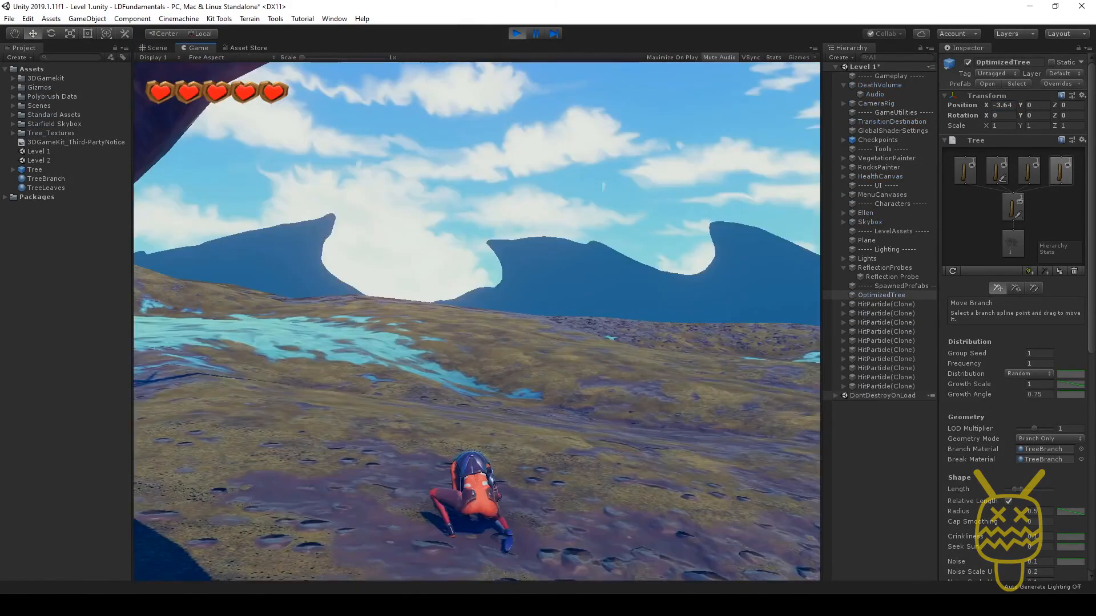
{"action": "key", "text": "w"}
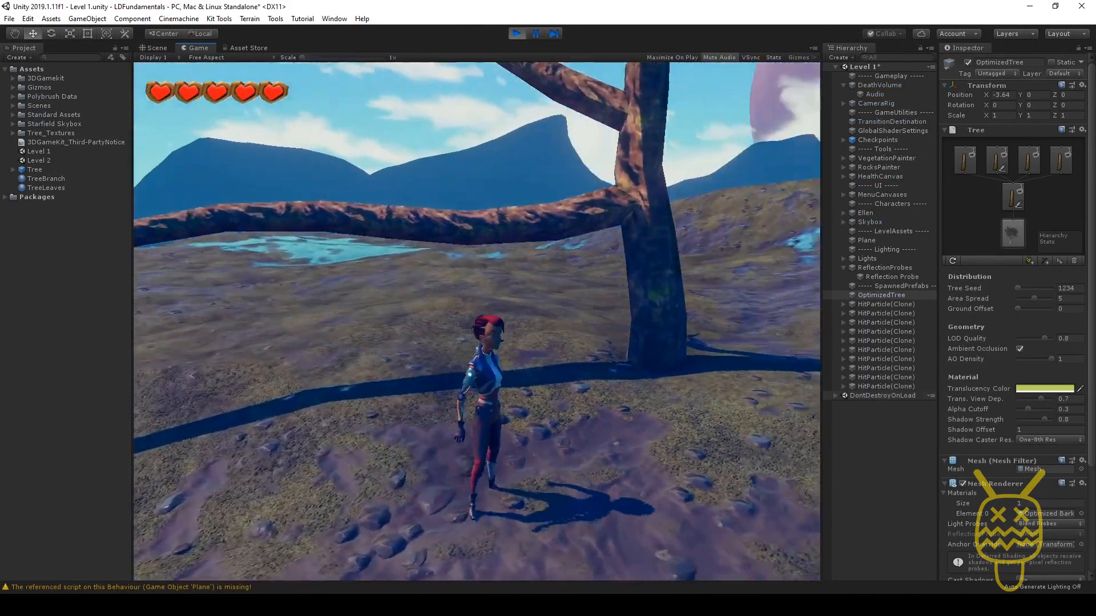
{"action": "key", "text": "w"}
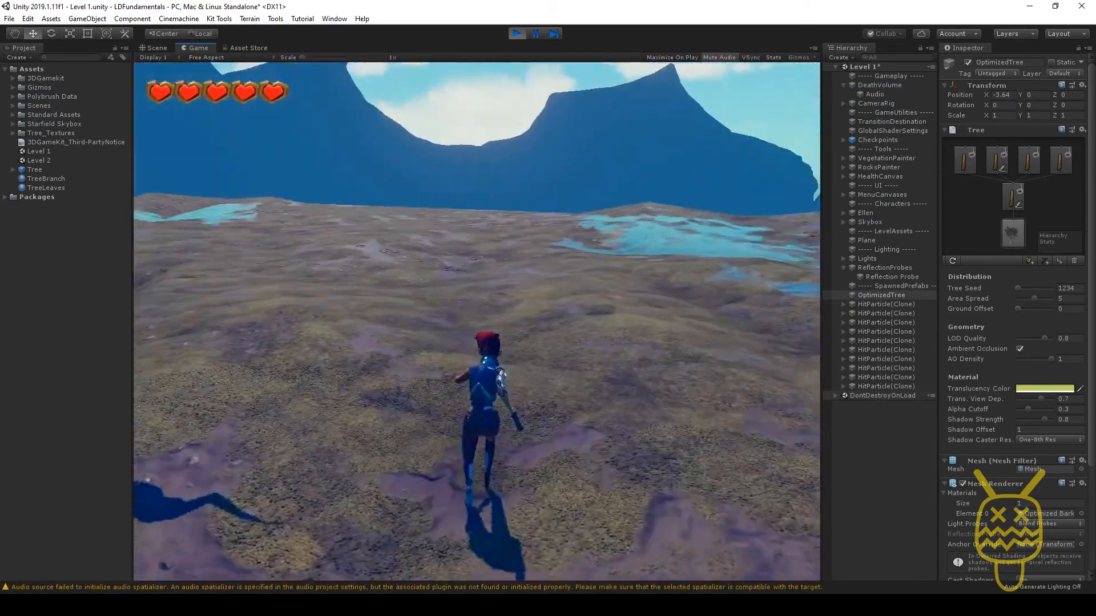
{"action": "key", "text": "s"}
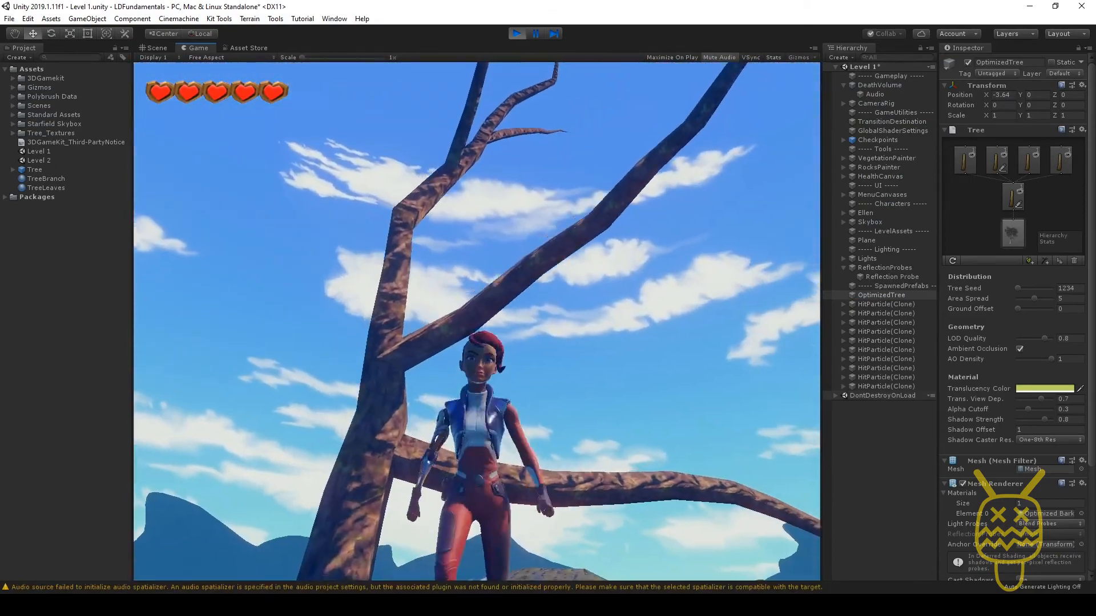
{"action": "key", "text": "a"}
{"action": "key", "text": "a"}
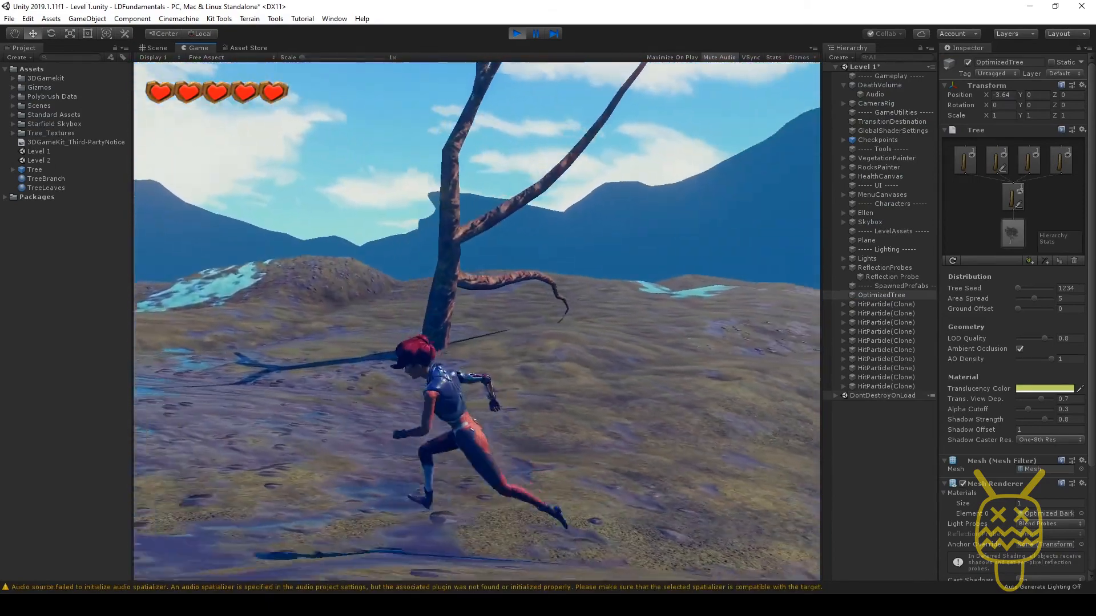
{"action": "key", "text": "w"}
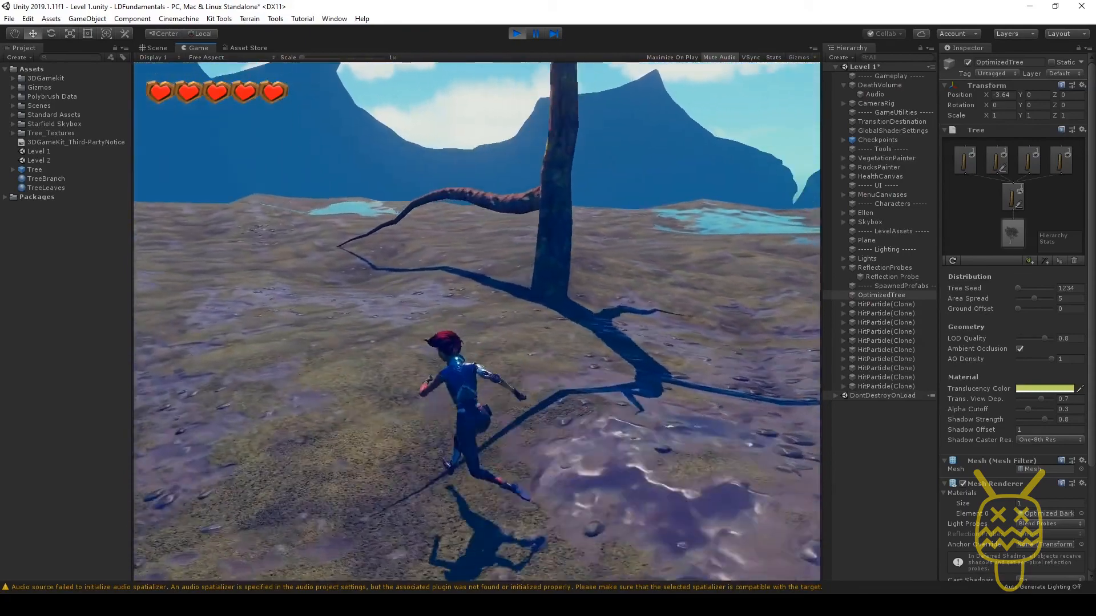
{"action": "key", "text": "a"}
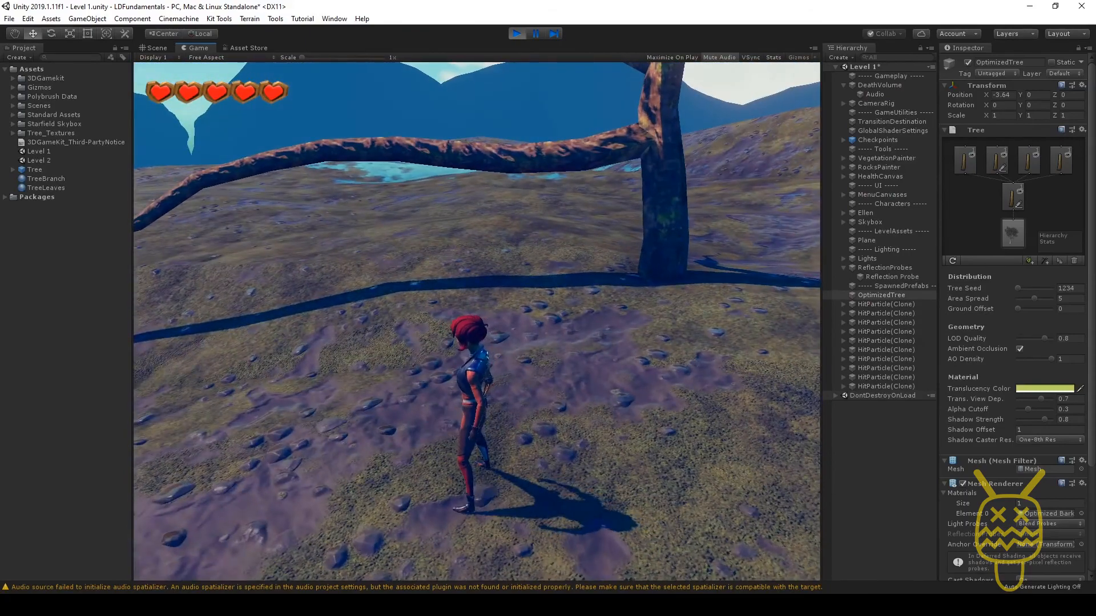
{"action": "key", "text": "ctrl+p"}
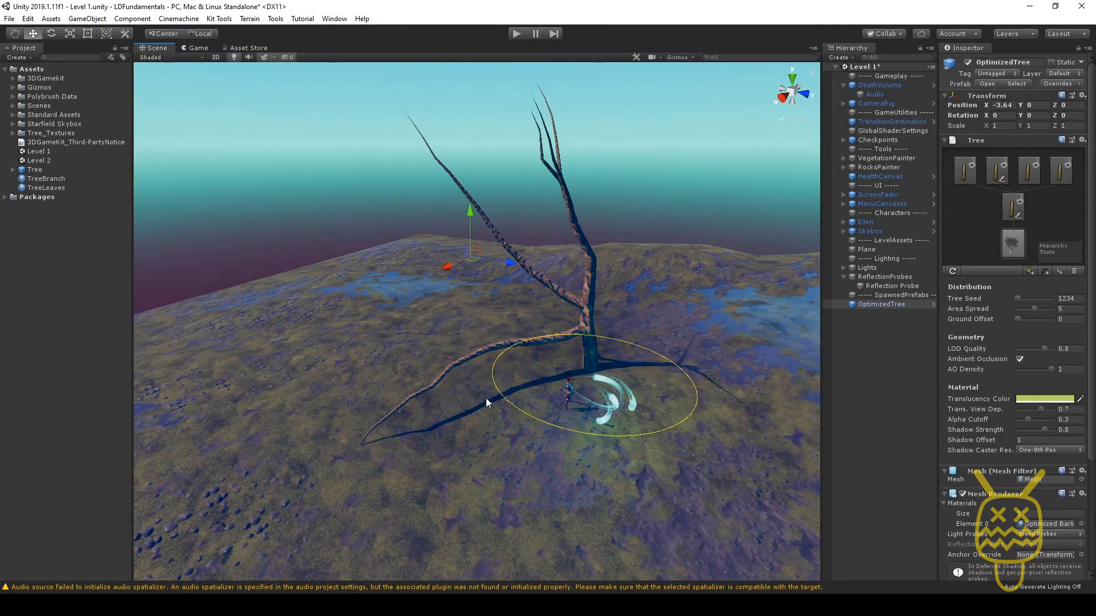
{"action": "middle_click_drag", "start_coordinate": [622, 330], "coordinate": [574, 365]}
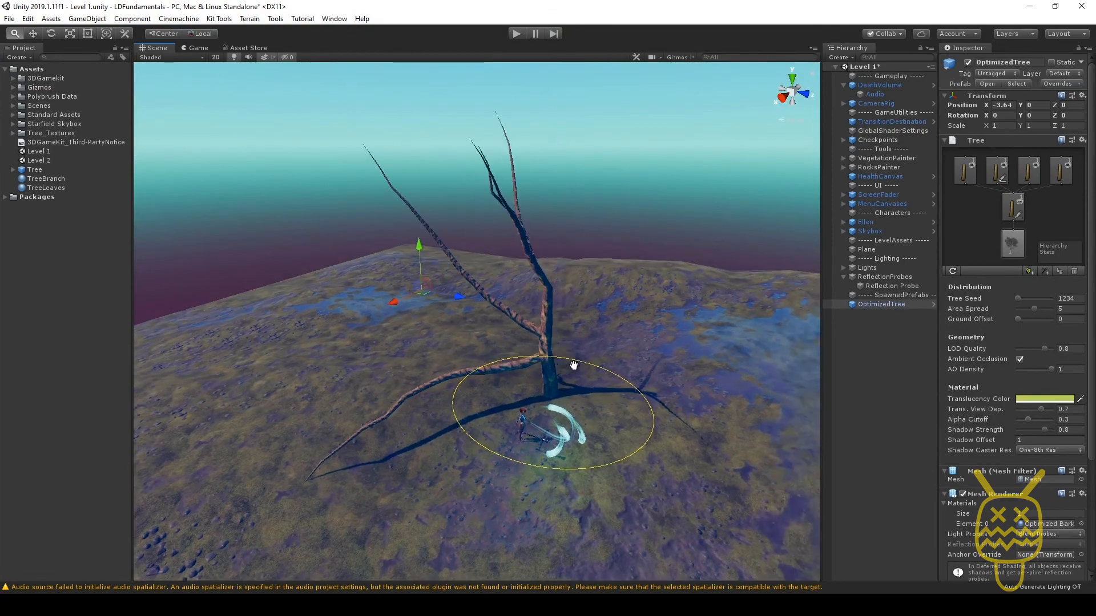
{"action": "scroll", "coordinate": [574, 365], "scroll_direction": "up", "scroll_amount": 2}
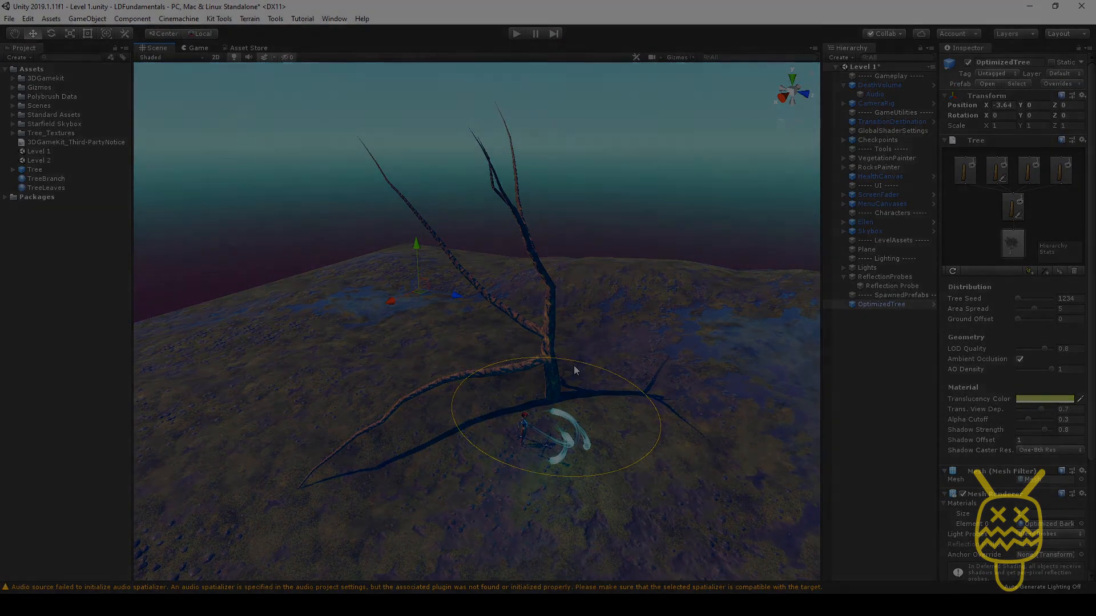